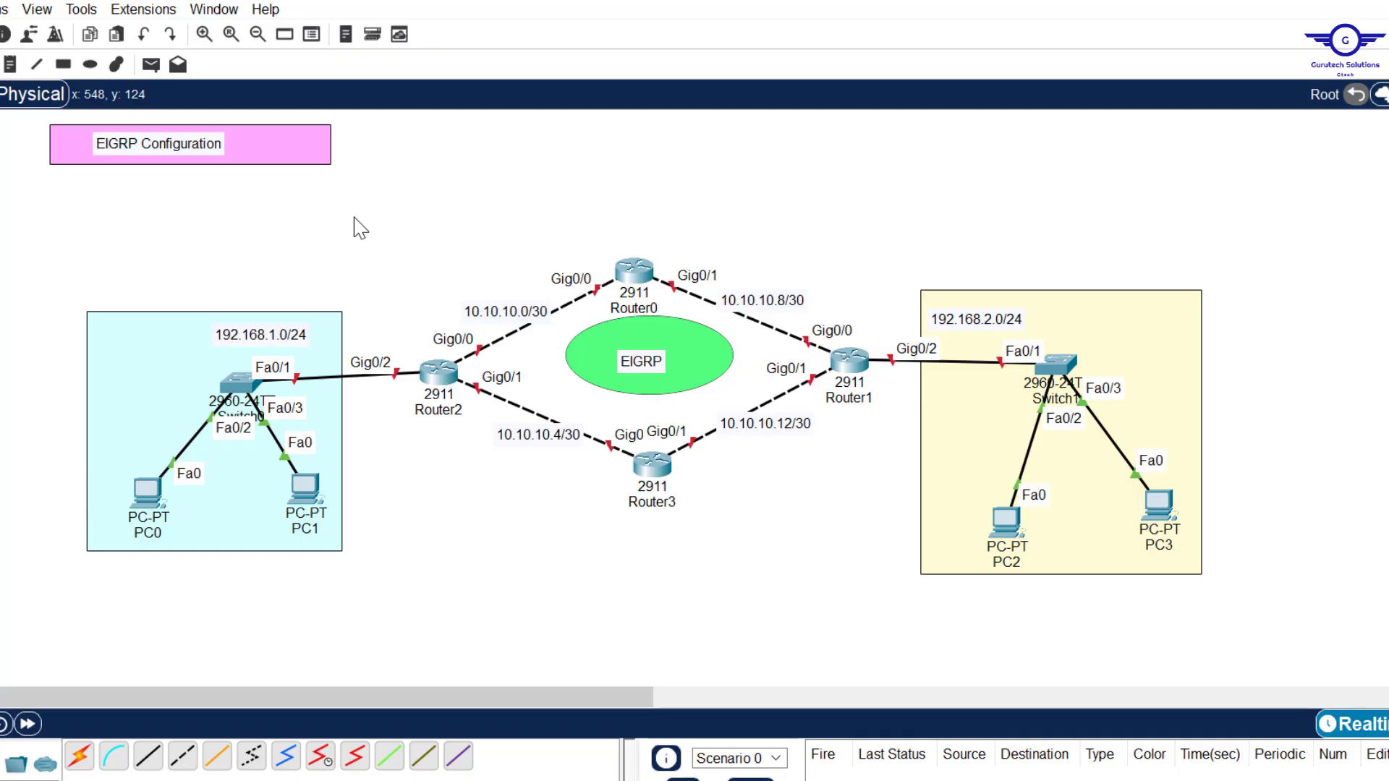
Bring up the config guide notes and survey the four EIGRP core routers
key(alt+Tab)
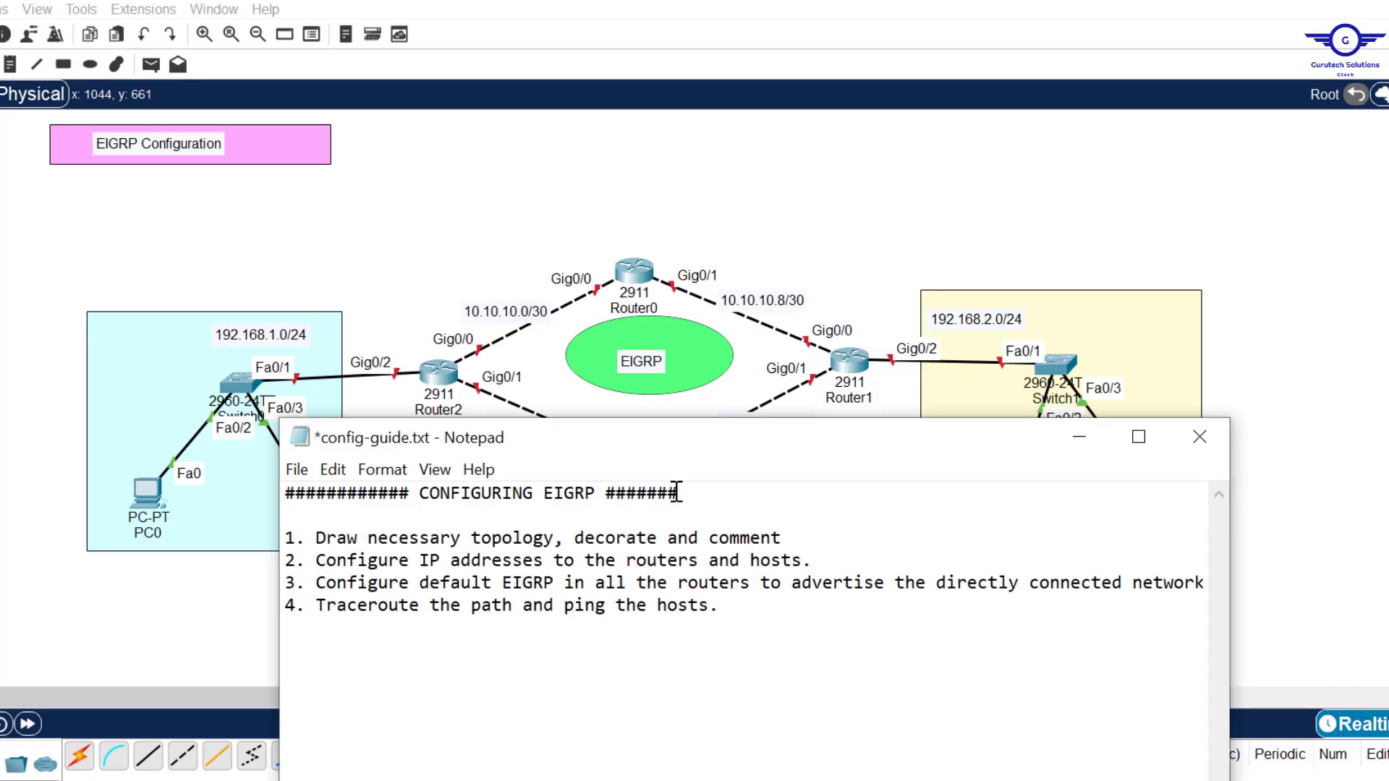
drag(763, 457, 751, 500)
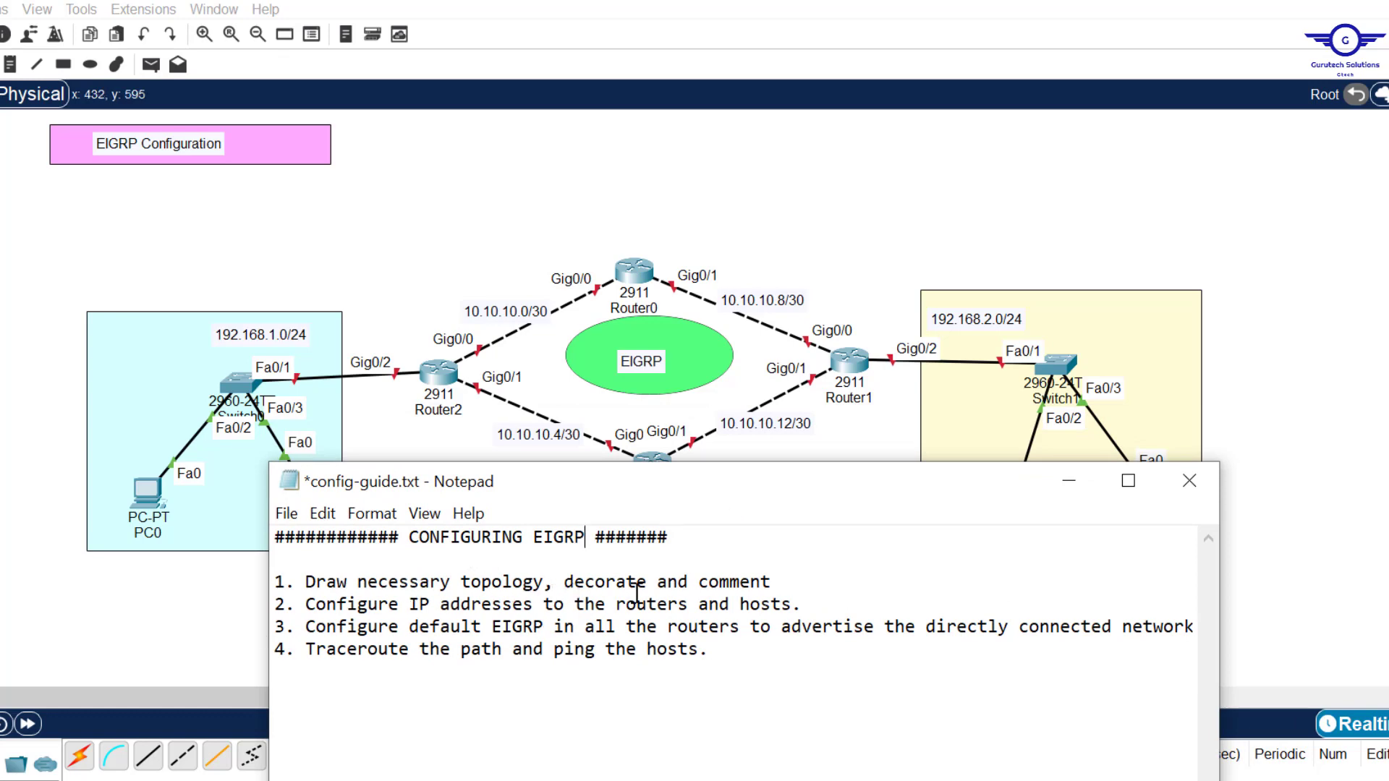
click(425, 250)
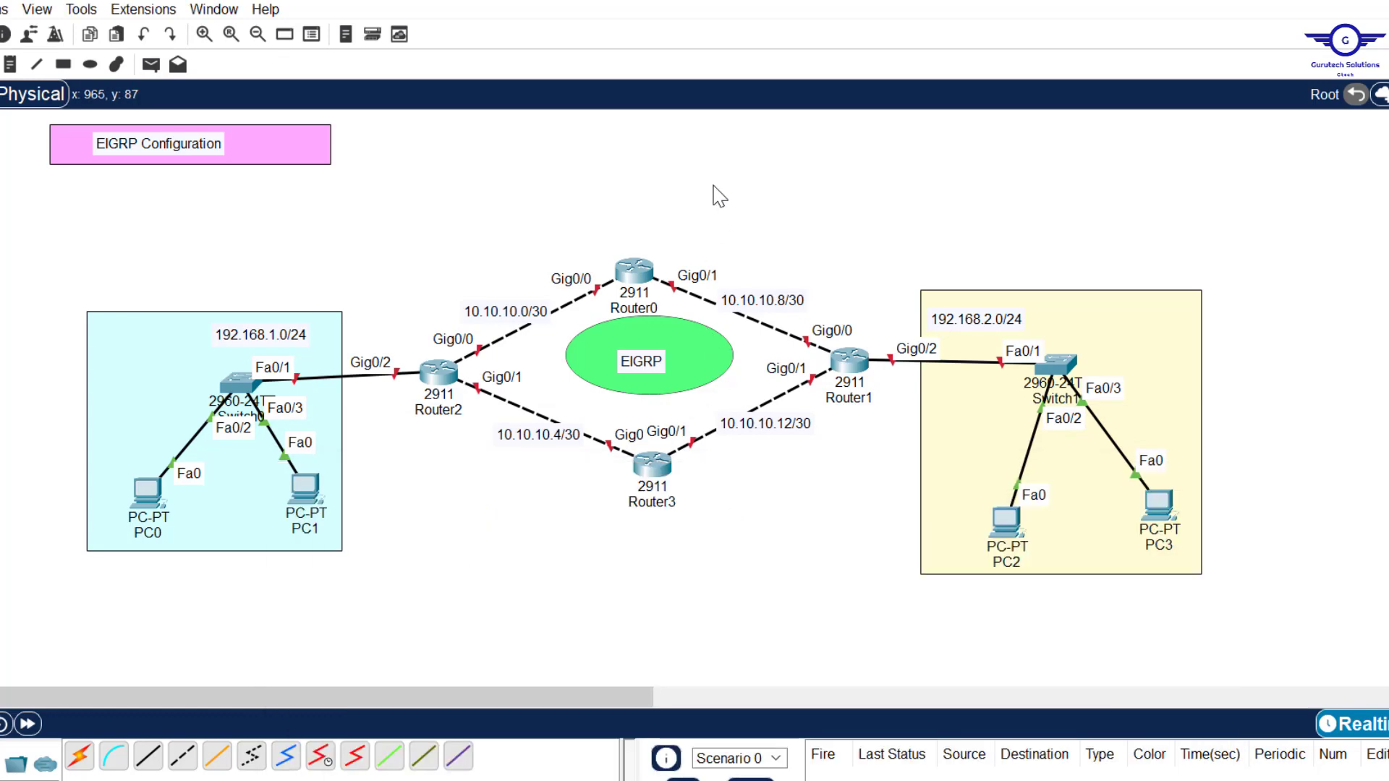
drag(397, 214, 891, 567)
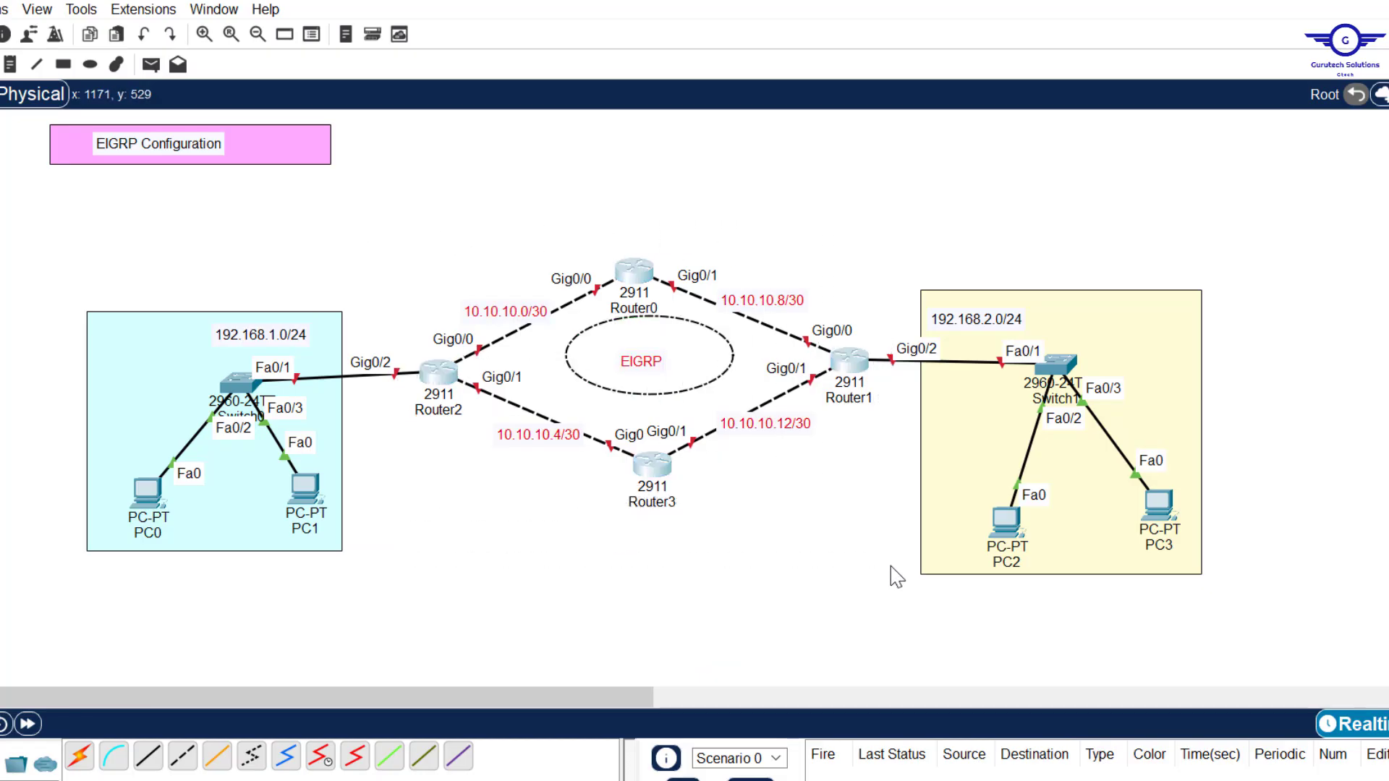
click(802, 593)
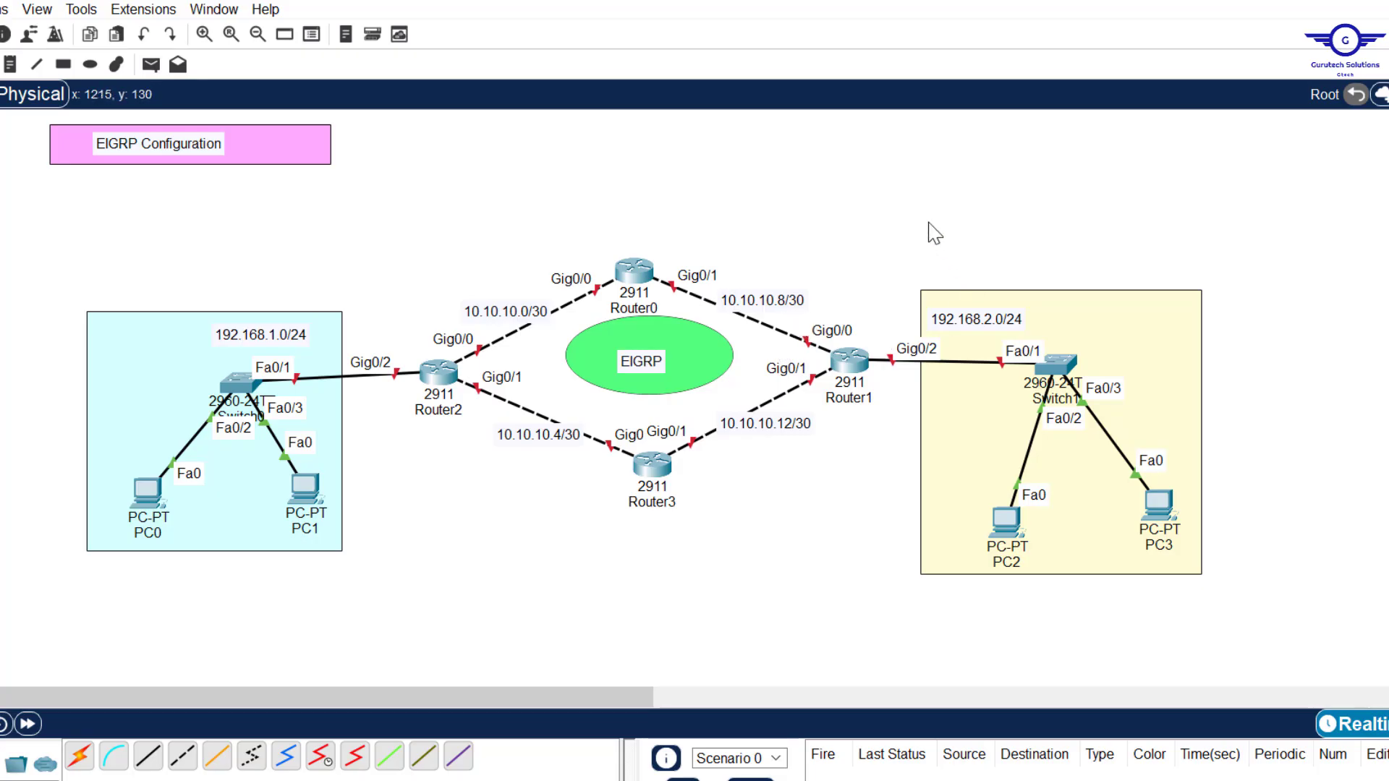
Review the 192.168.2.0/24 and 192.168.1.0/24 LANs and the guide's IP-addressing step
drag(928, 223, 1225, 611)
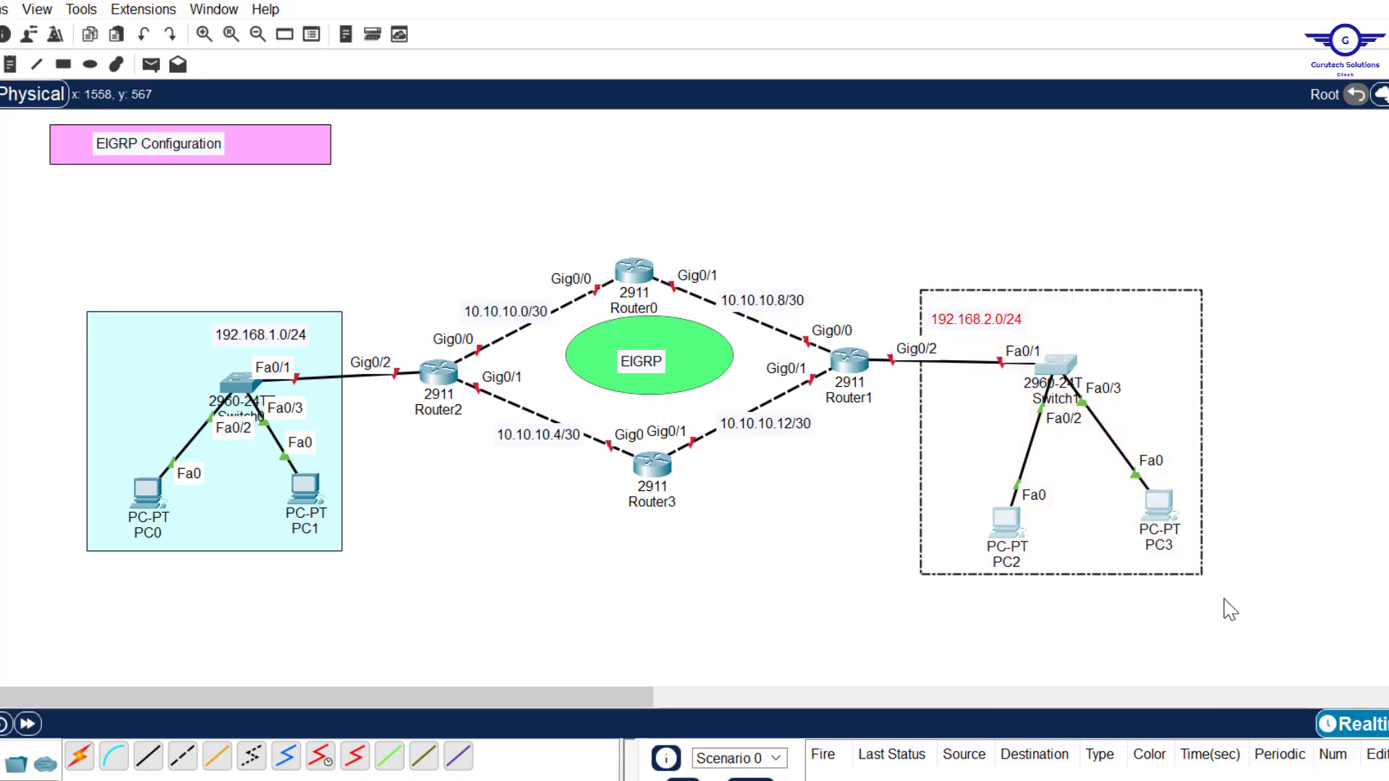
click(1337, 446)
drag(57, 293, 336, 562)
click(476, 529)
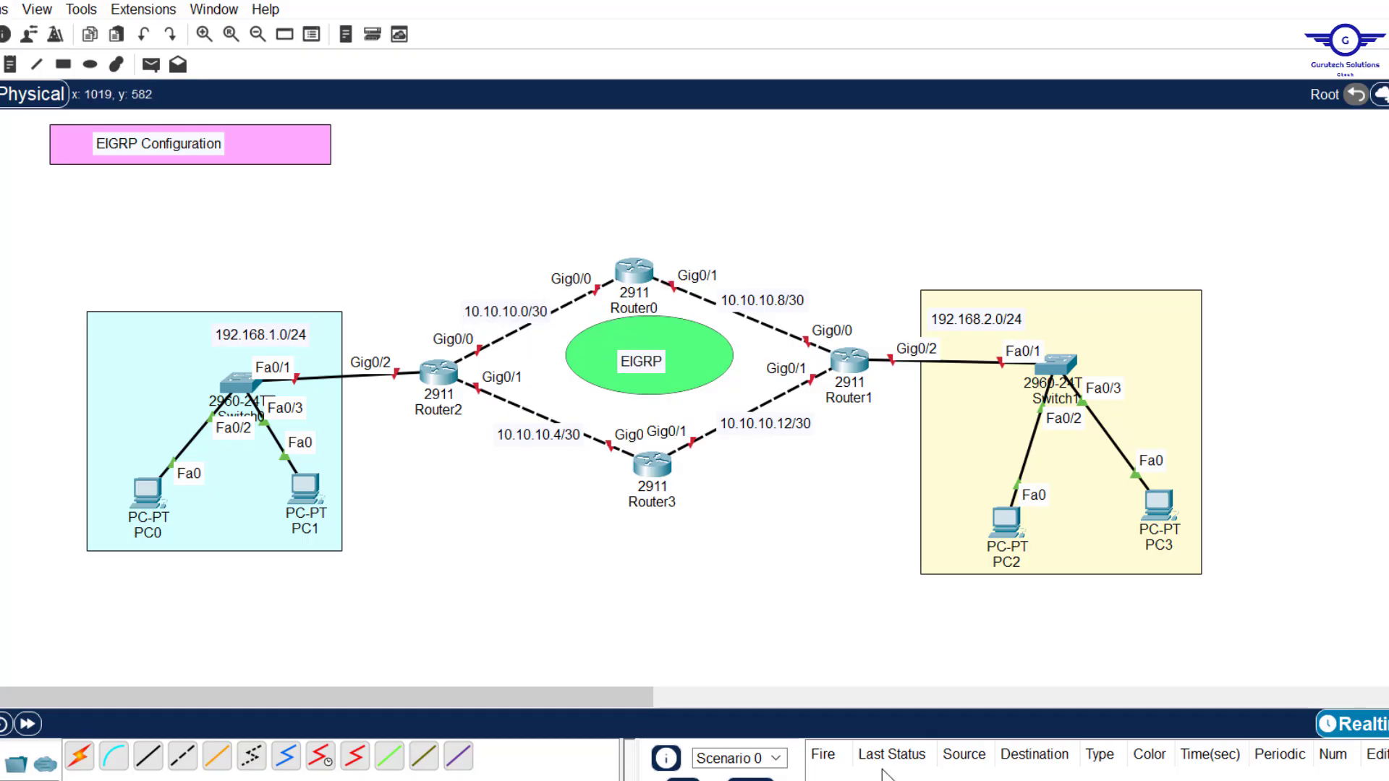
key(alt+Tab)
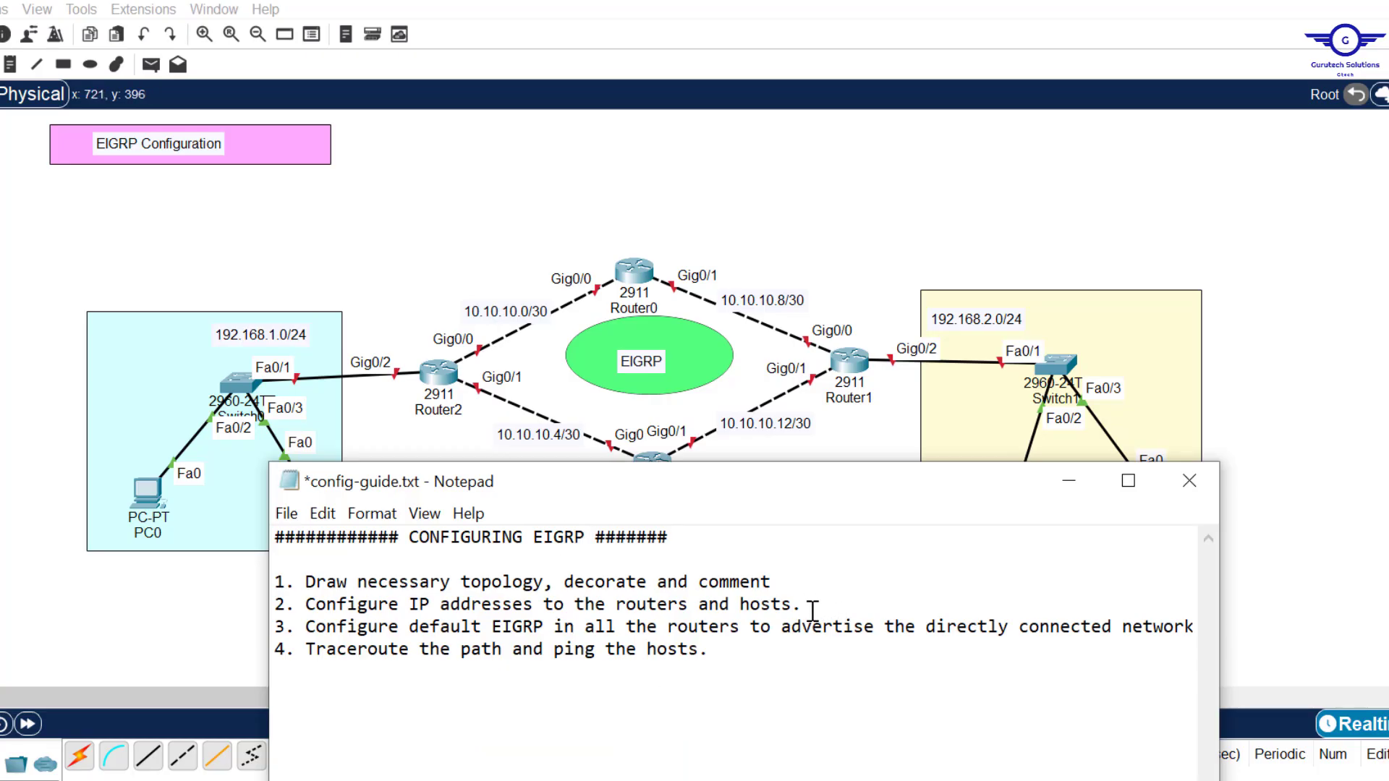
drag(812, 611, 324, 608)
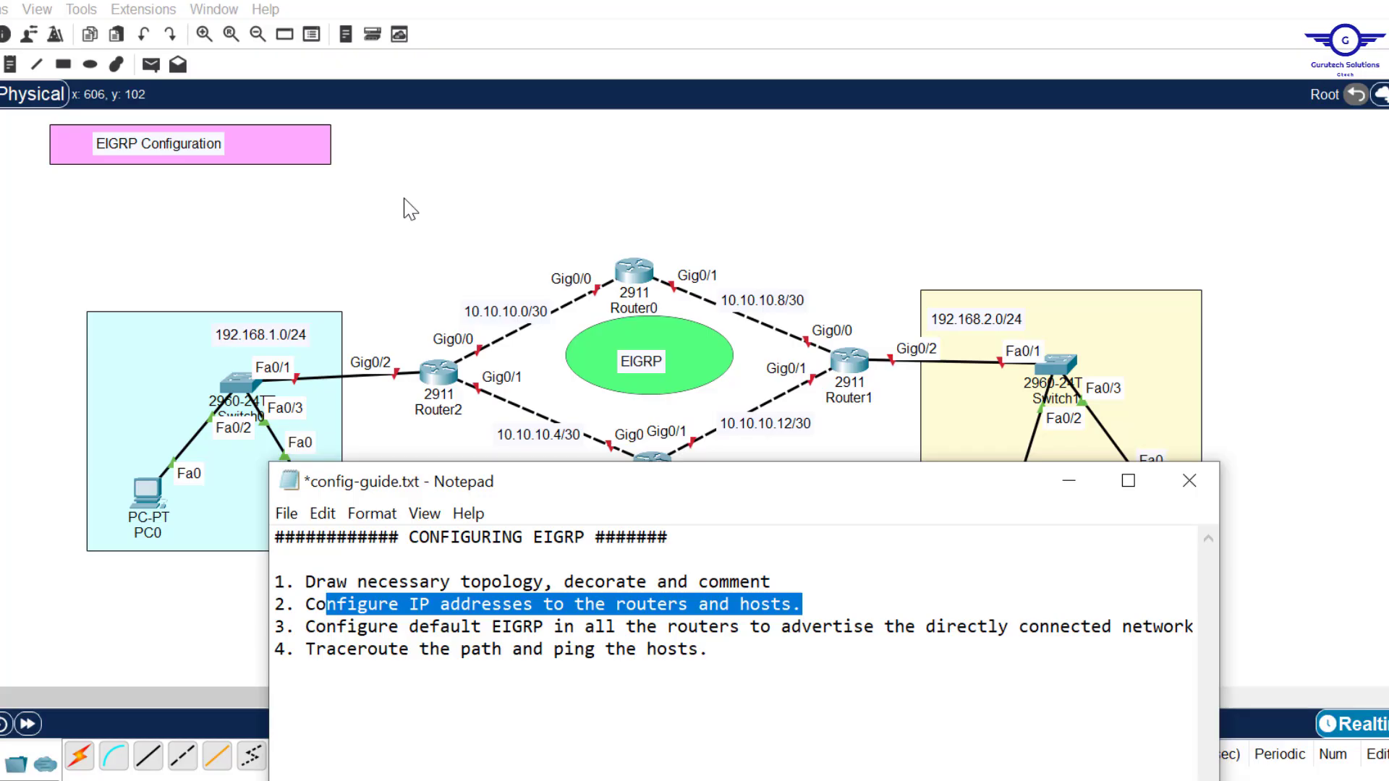
key(alt+Tab)
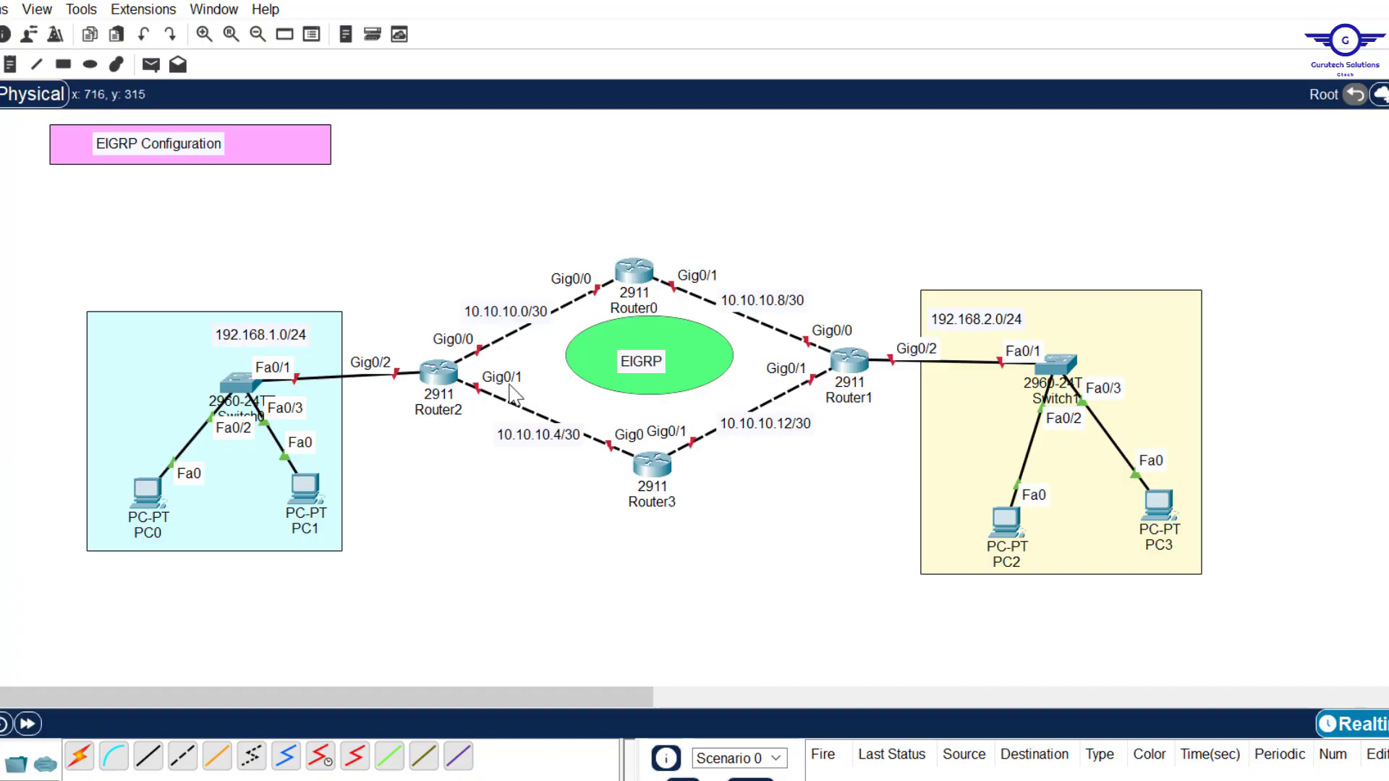
Bring up Router2's Gig0/0 with 10.10.10.1 and mask 255.255.255.252
click(443, 378)
click(520, 143)
click(505, 363)
drag(470, 103, 672, 102)
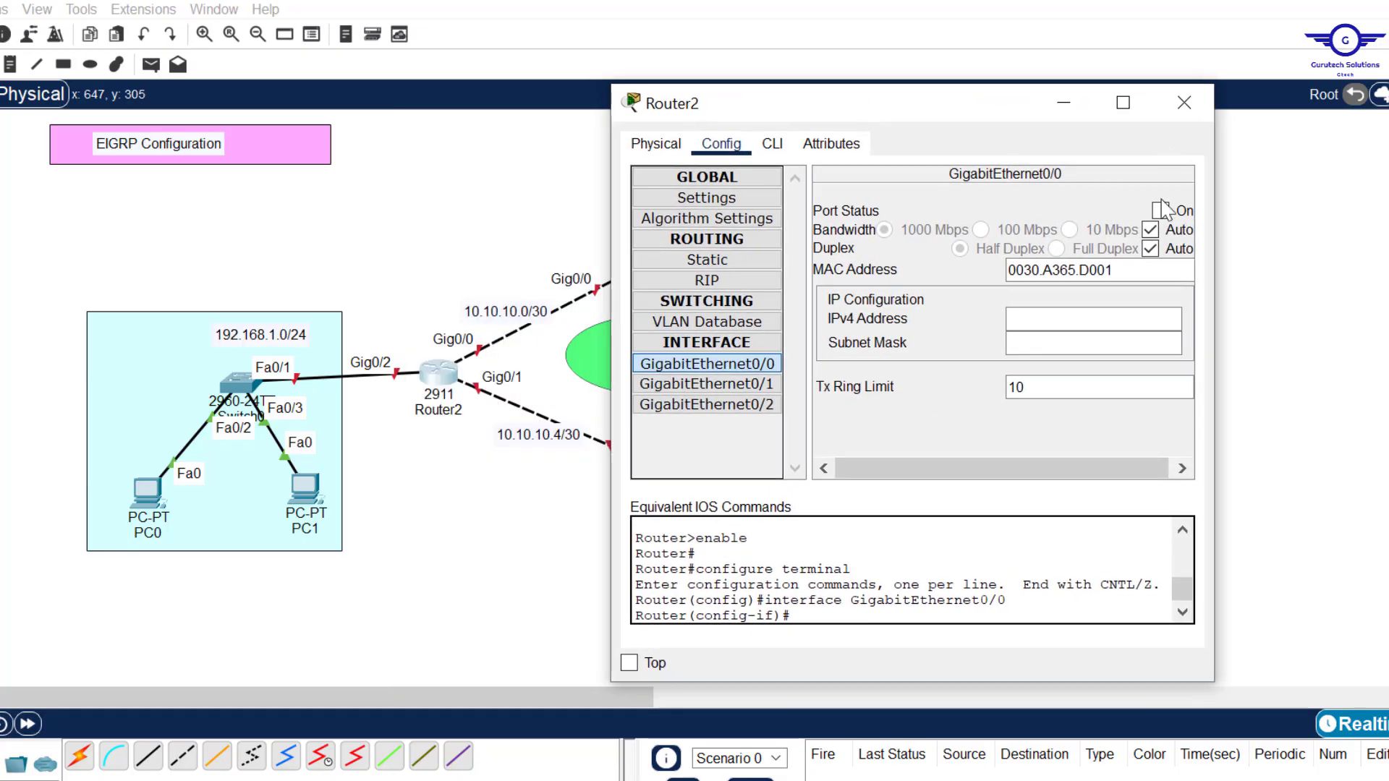
click(1160, 211)
click(1044, 320)
text(10.10.10.1)
key(Tab)
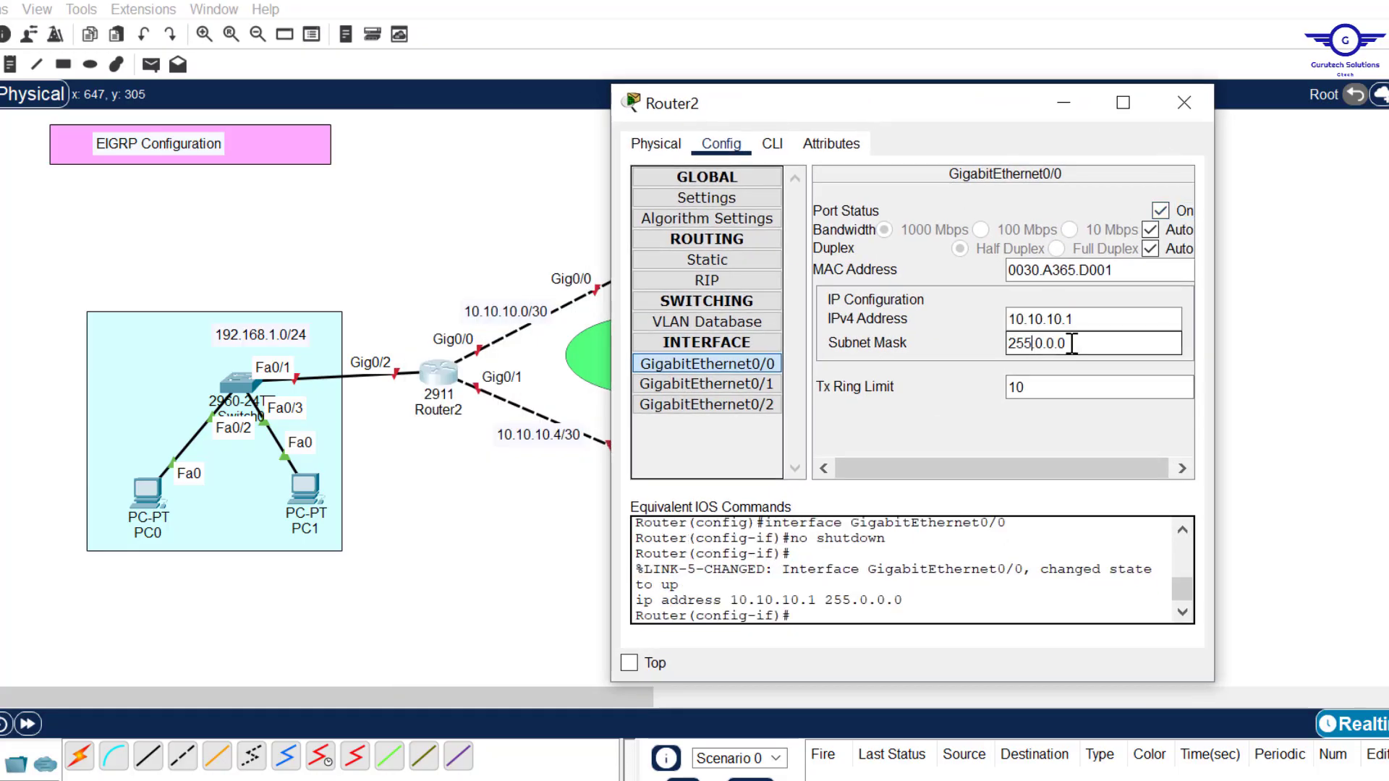
text(255.255.255.252)
Give Router2 Gig0/1 10.10.10.5/255.255.255.252 and Gig0/2 192.168.1.1/24
click(706, 383)
click(1051, 320)
text(10.10.10.5)
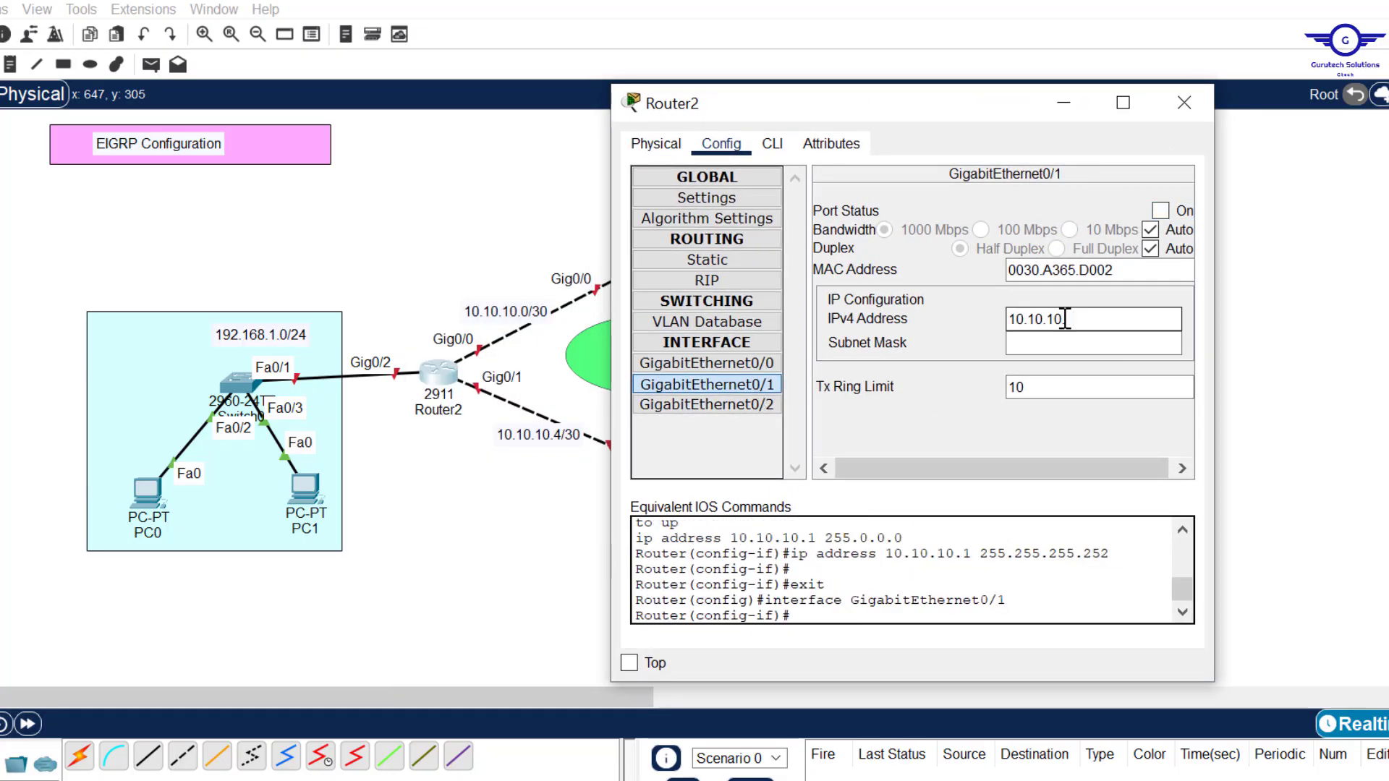
key(Tab)
text(255.255.255.252)
click(707, 405)
click(1051, 324)
text(192.168.)
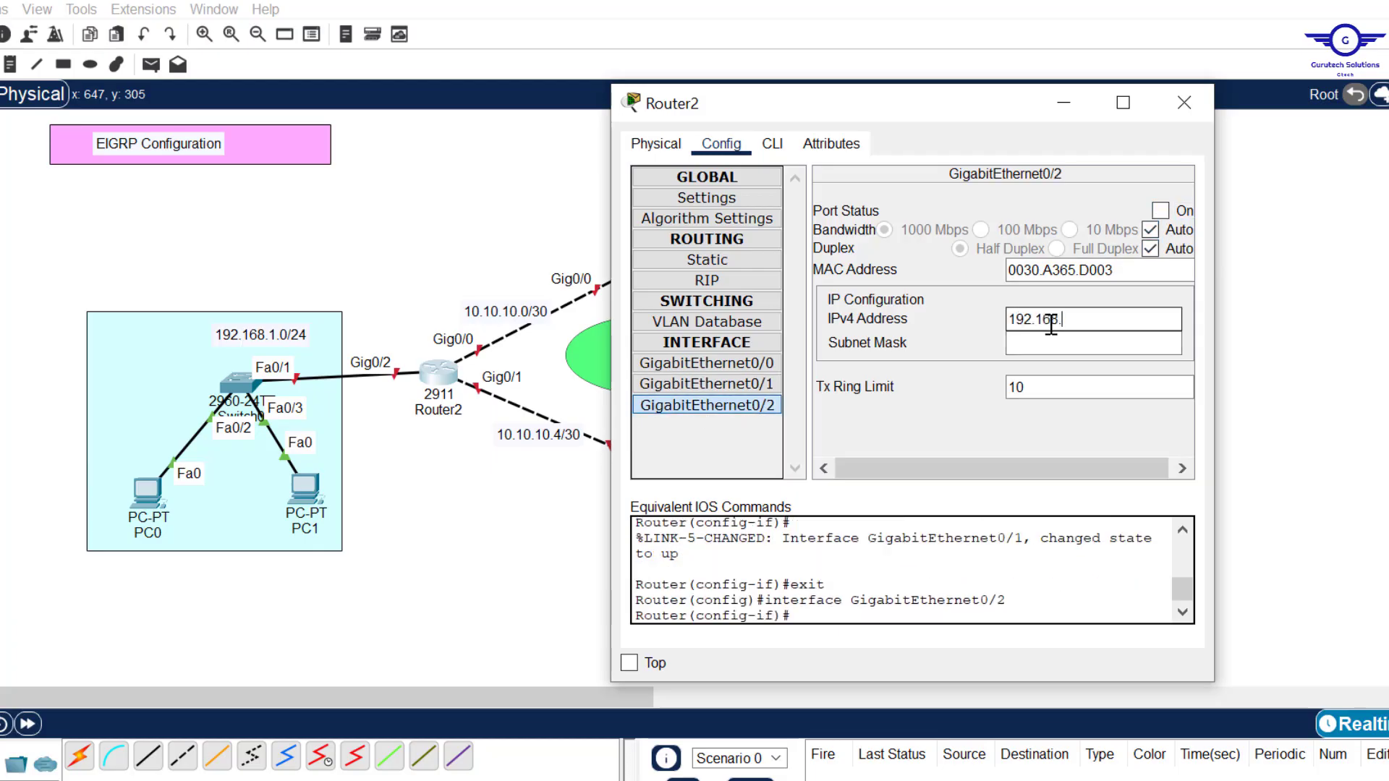
text(1.1)
key(Tab)
click(1184, 102)
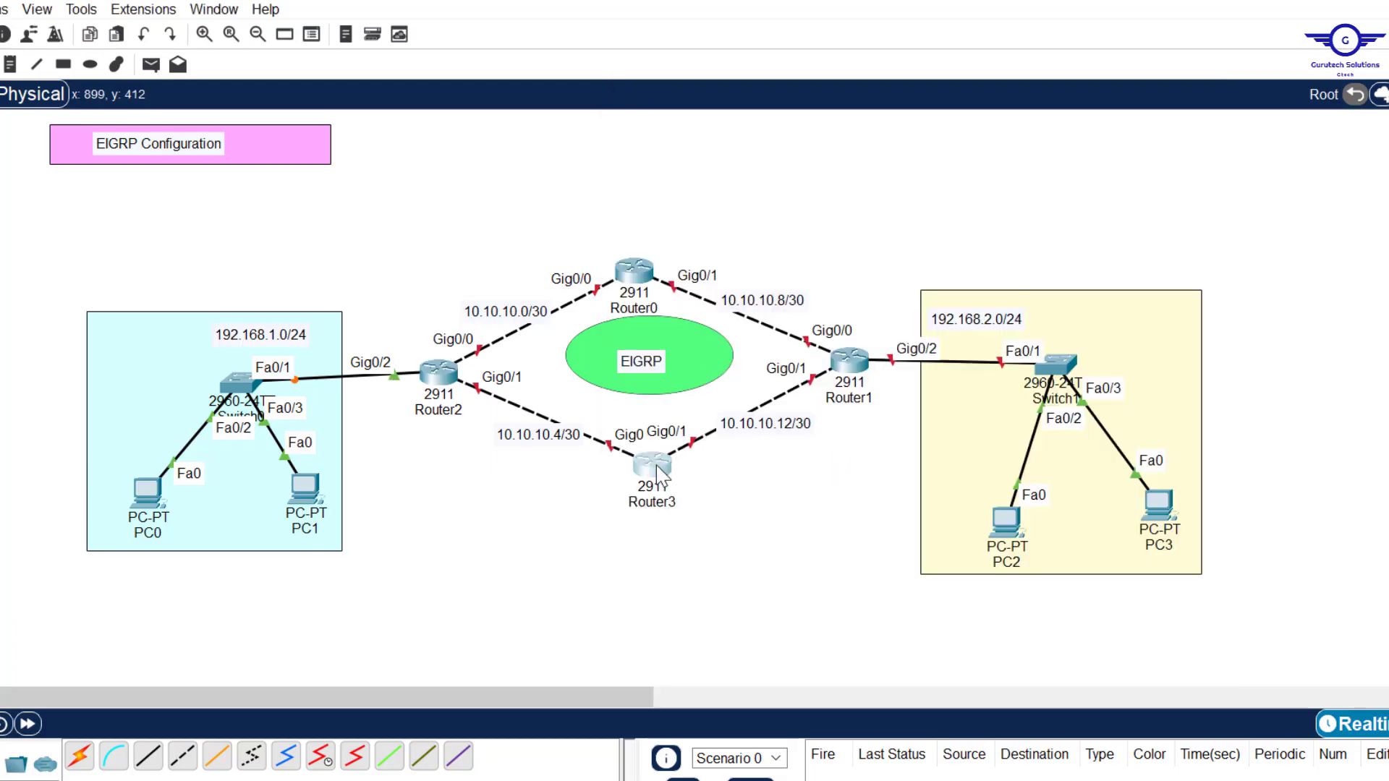
Address Router3's Gig0/0 as 10.10.10.6 with mask 255.255.255.252
click(652, 467)
click(823, 225)
click(810, 445)
click(1157, 400)
text(10.10.10.1)
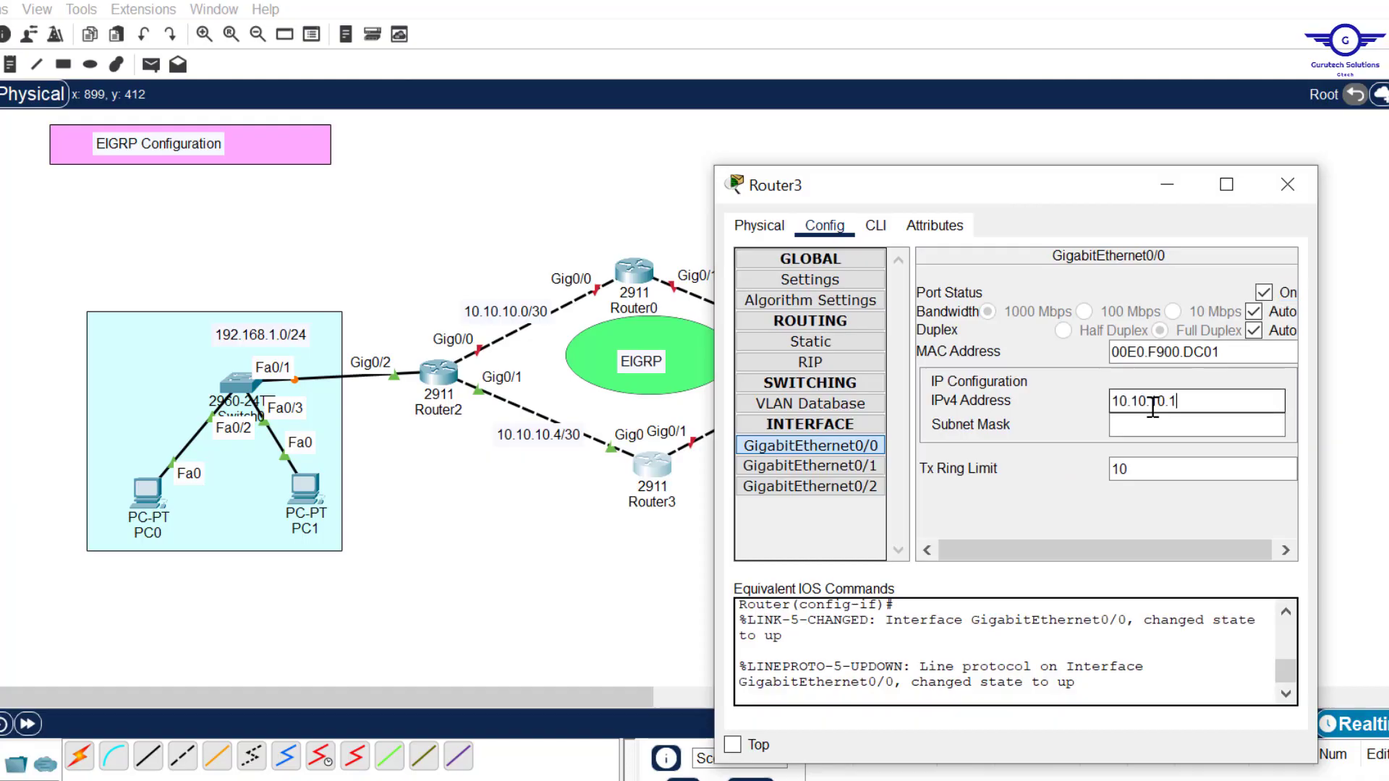
key(BackSpace)
text(6)
click(1142, 429)
text(255.255.255.252)
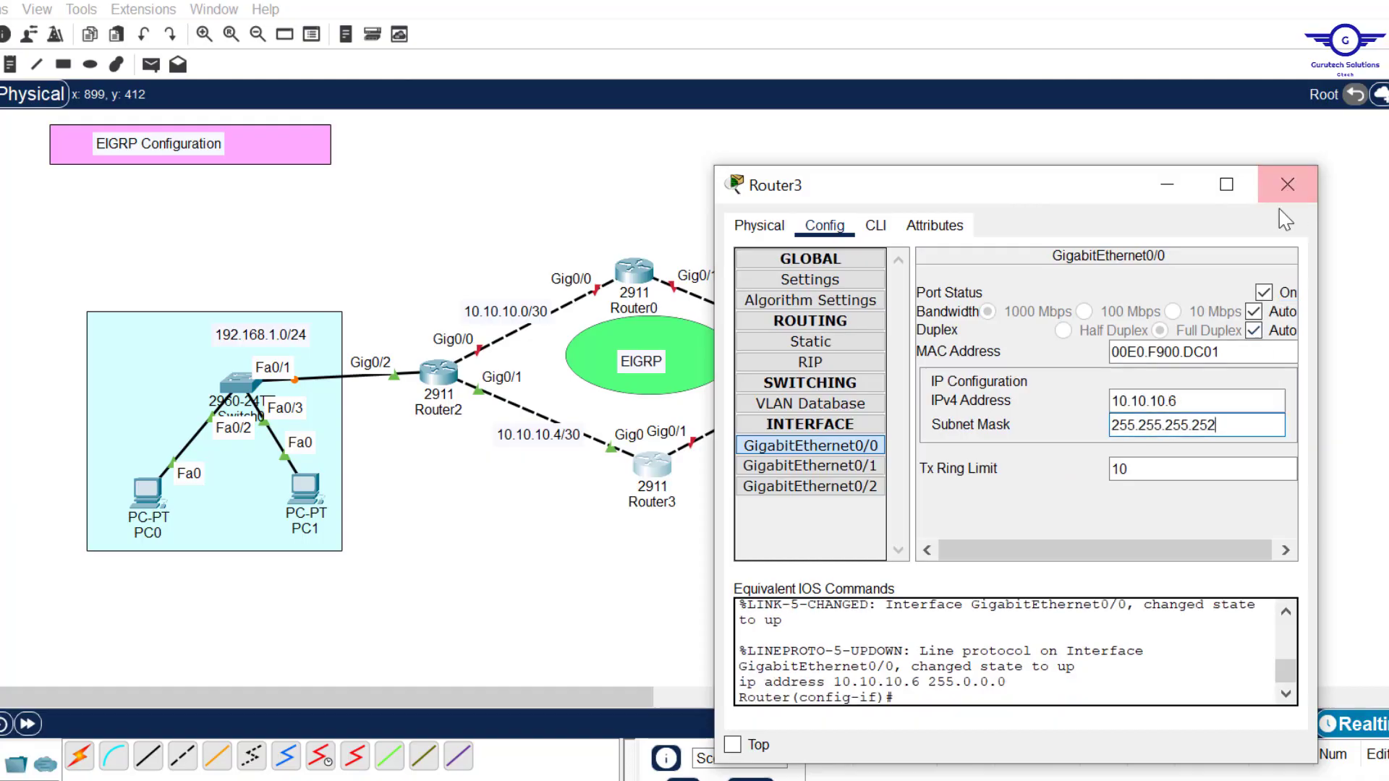
Bring up Router3's Gig0/1 with address 10.10.10.13
click(810, 466)
click(1264, 292)
click(1196, 400)
text(10.10.10.13)
drag(1048, 185, 1166, 158)
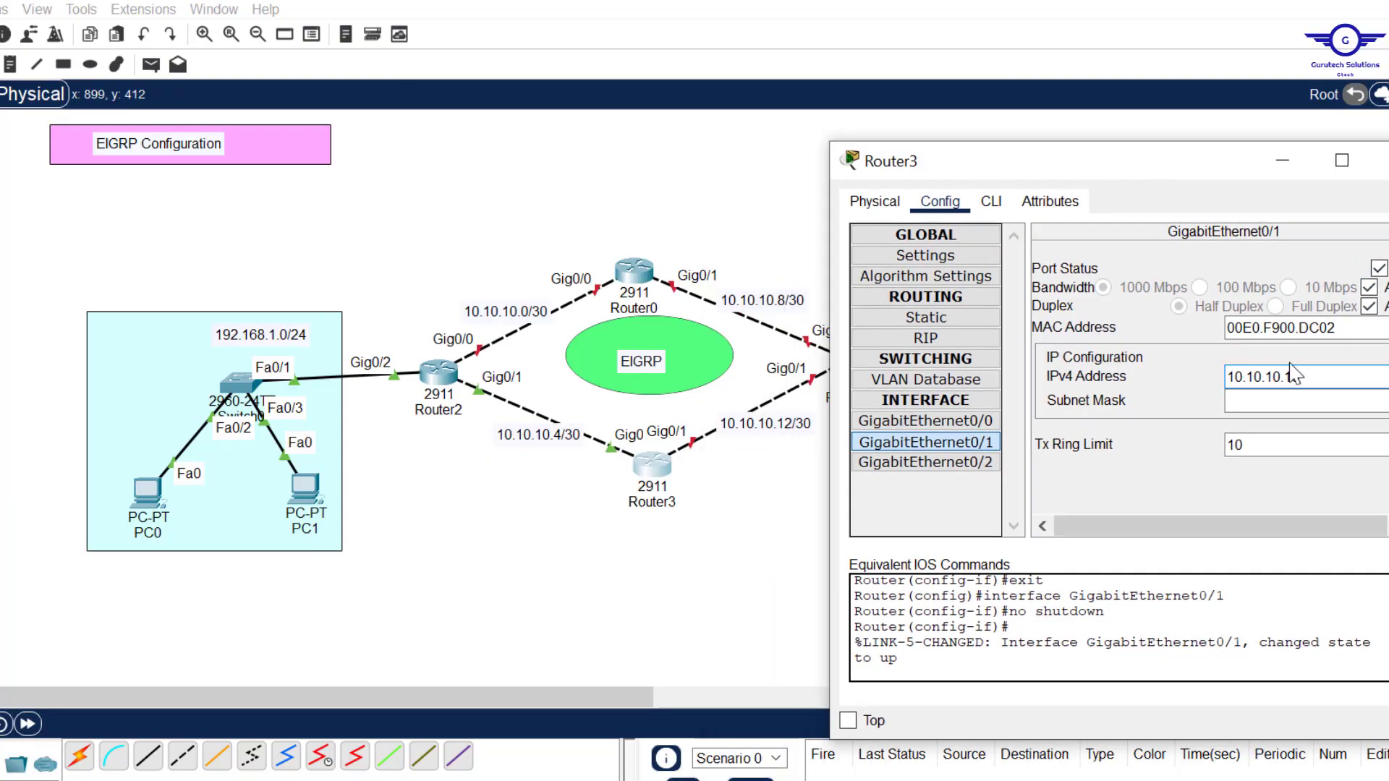
click(639, 273)
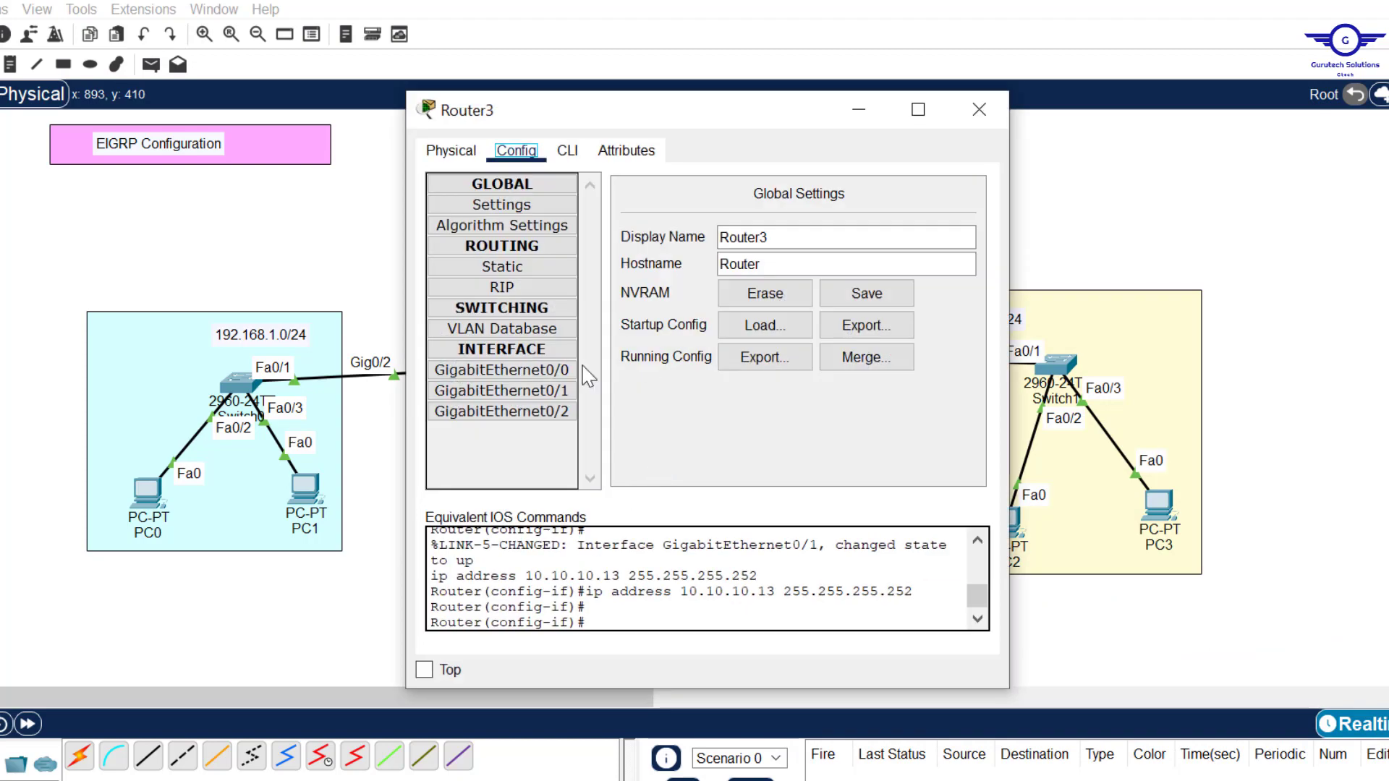
click(496, 384)
click(979, 111)
Bring up Router0's Gig0/0 with 10.10.10.2 and mask 255.255.255.252
click(635, 273)
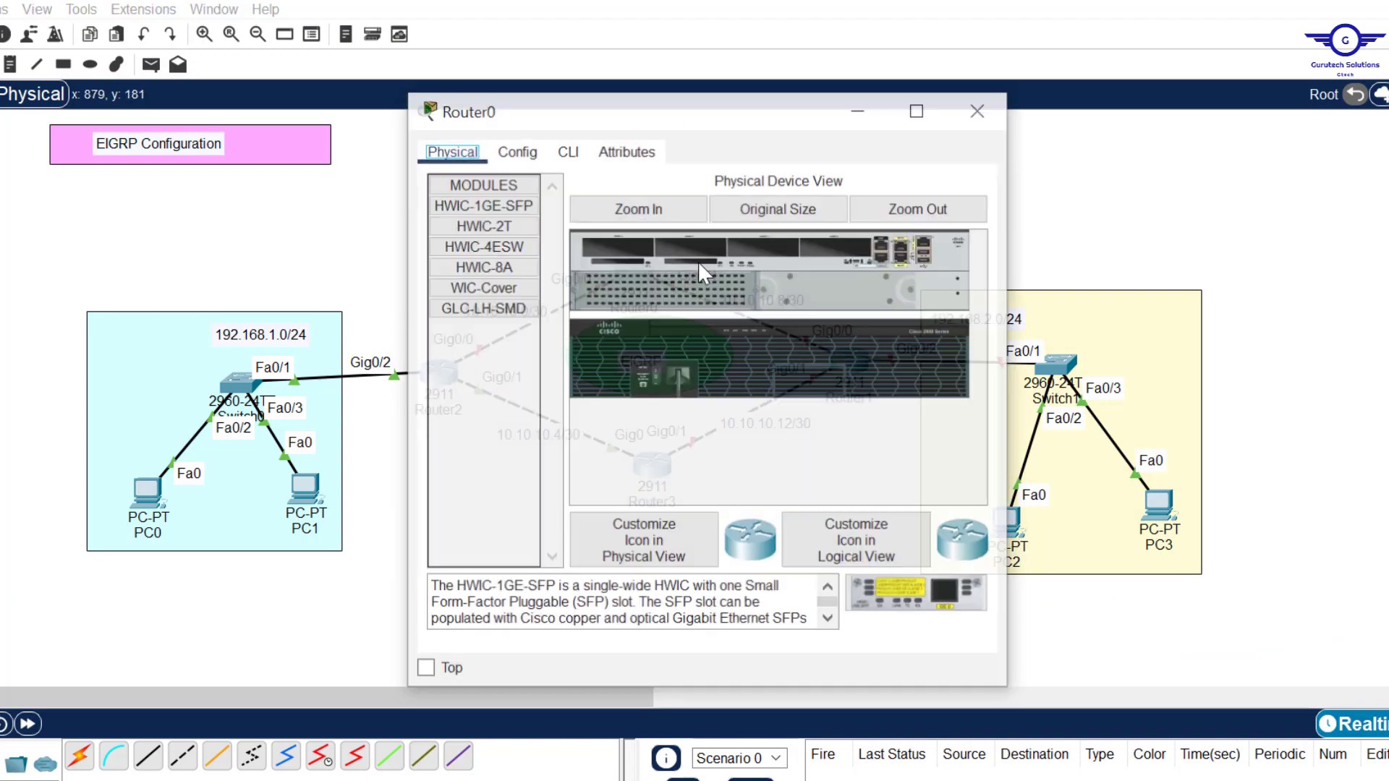
drag(579, 102, 873, 103)
click(822, 152)
click(808, 372)
click(1262, 220)
click(1193, 328)
text(10.10.10.2)
click(1187, 353)
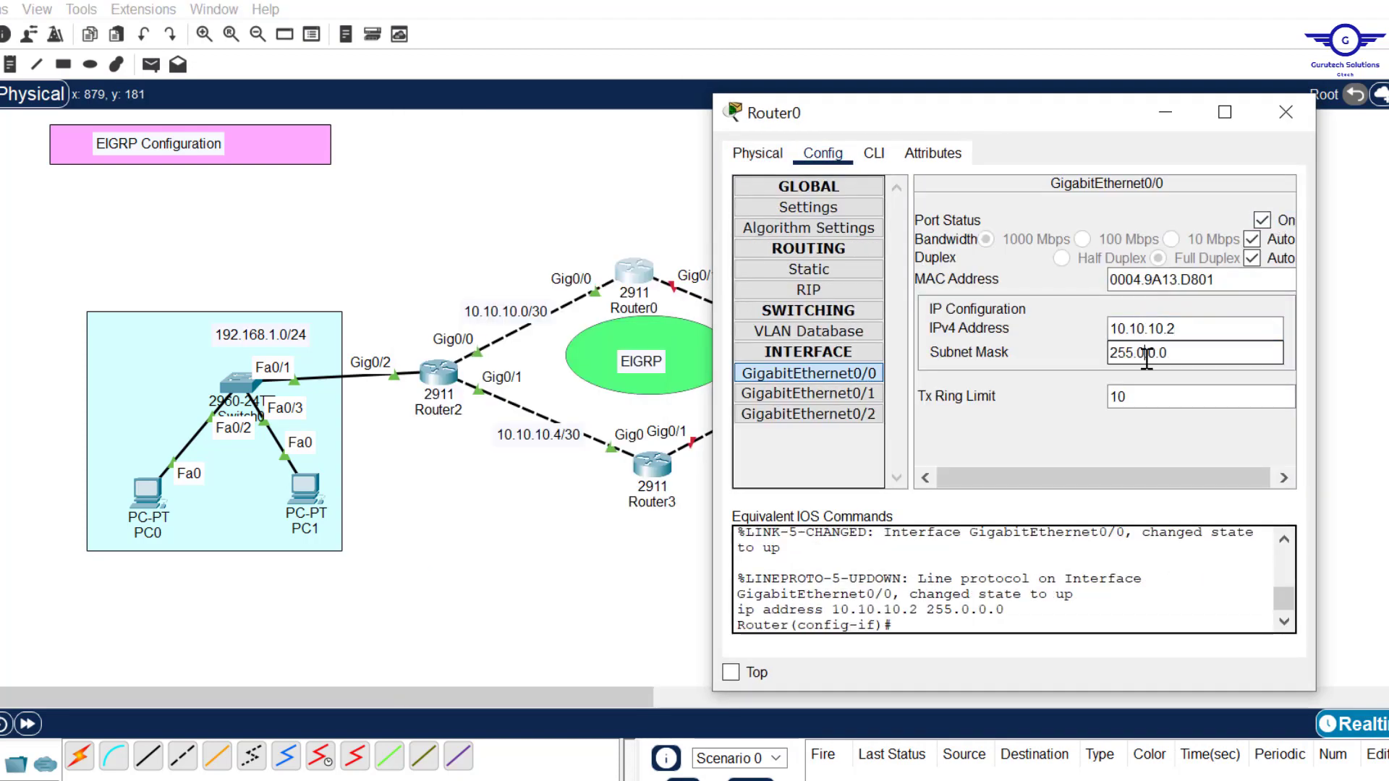
key(BackSpace)
key(BackSpace)
key(BackSpace)
key(BackSpace)
key(BackSpace)
text(252)
Give Router0's Gig0/1 10.10.10.9 with mask 255.255.255.252
drag(940, 112, 564, 339)
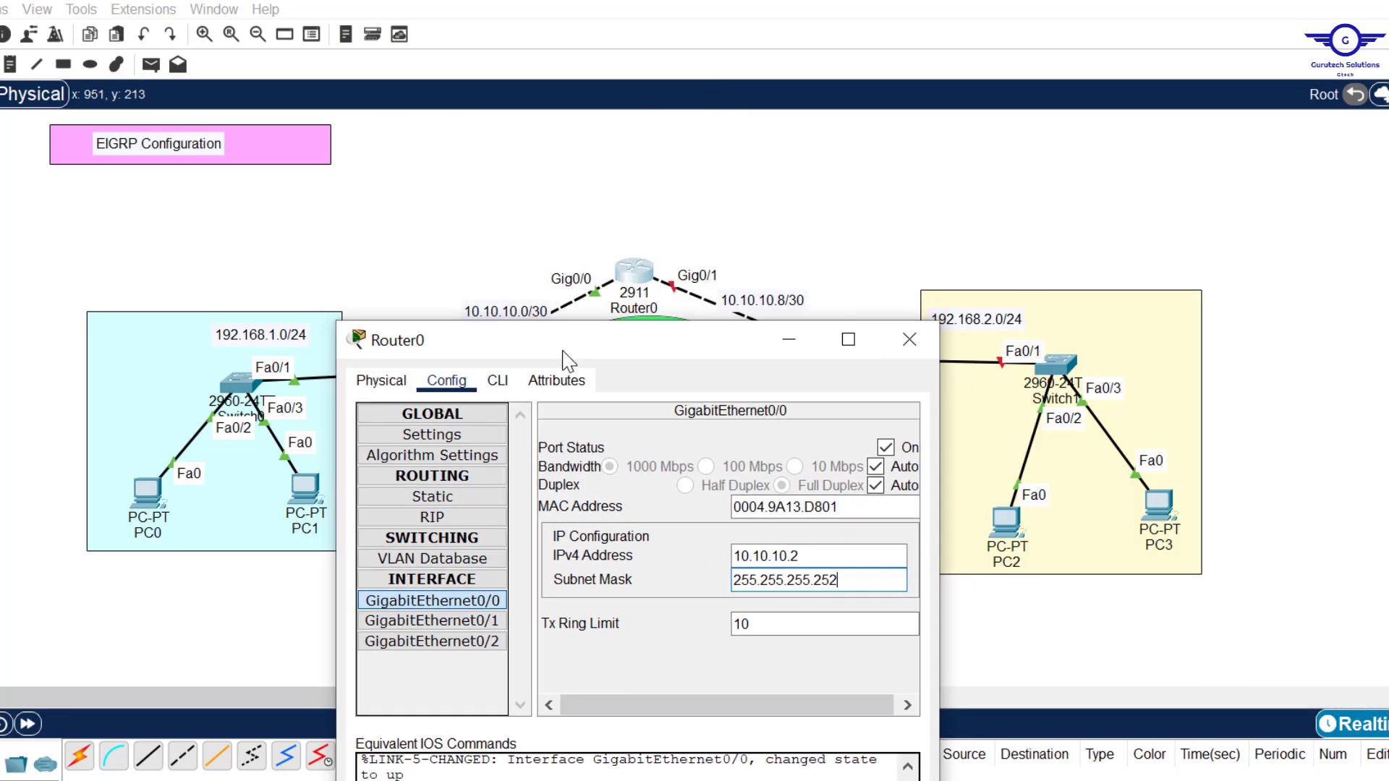
click(431, 621)
click(757, 555)
text(10.10.10.1)
key(BackSpace)
text(9)
click(818, 579)
text(255.255.255.252)
click(910, 339)
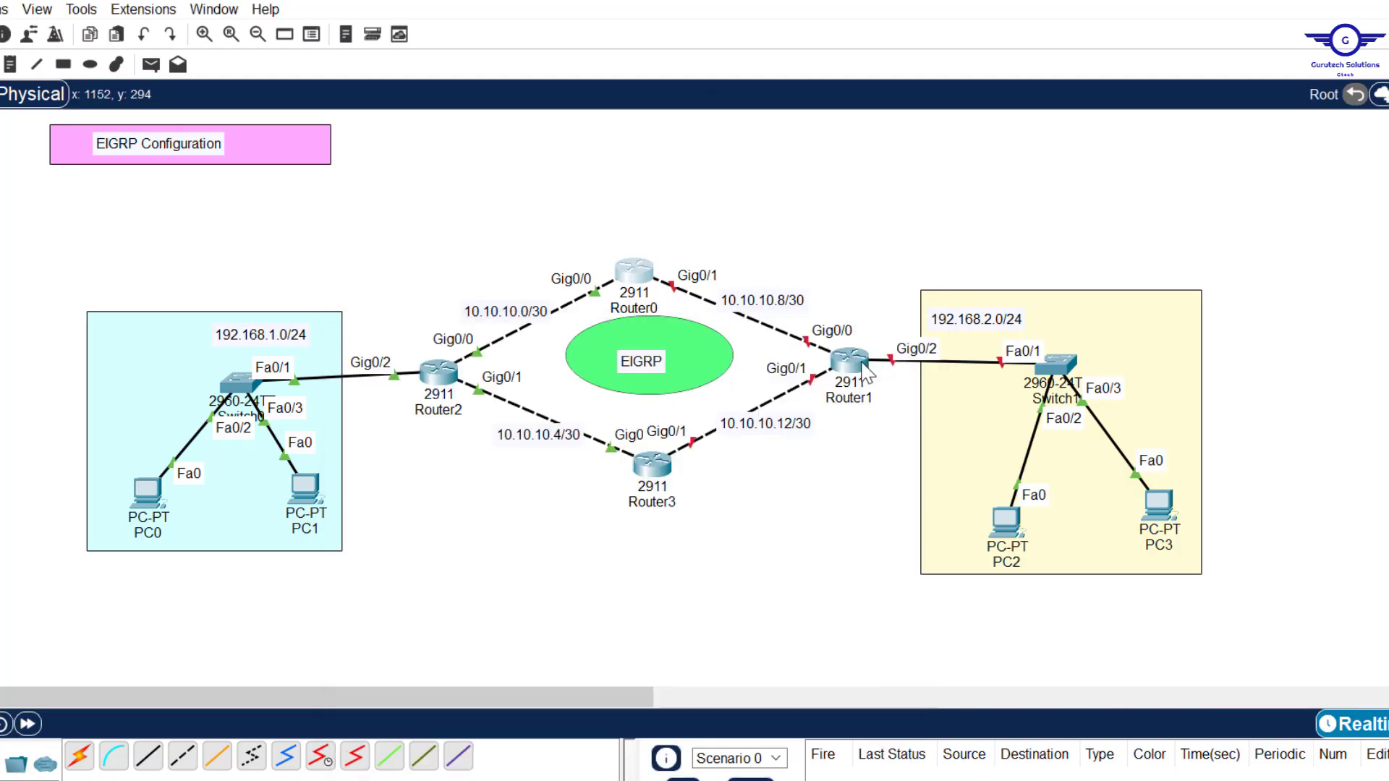
Bring up Router1's Gig0/0 with address 10.10.10.10 and a /30 mask
click(849, 360)
drag(487, 146, 454, 154)
click(204, 179)
click(189, 400)
click(643, 247)
click(549, 355)
text(10.10.10.10)
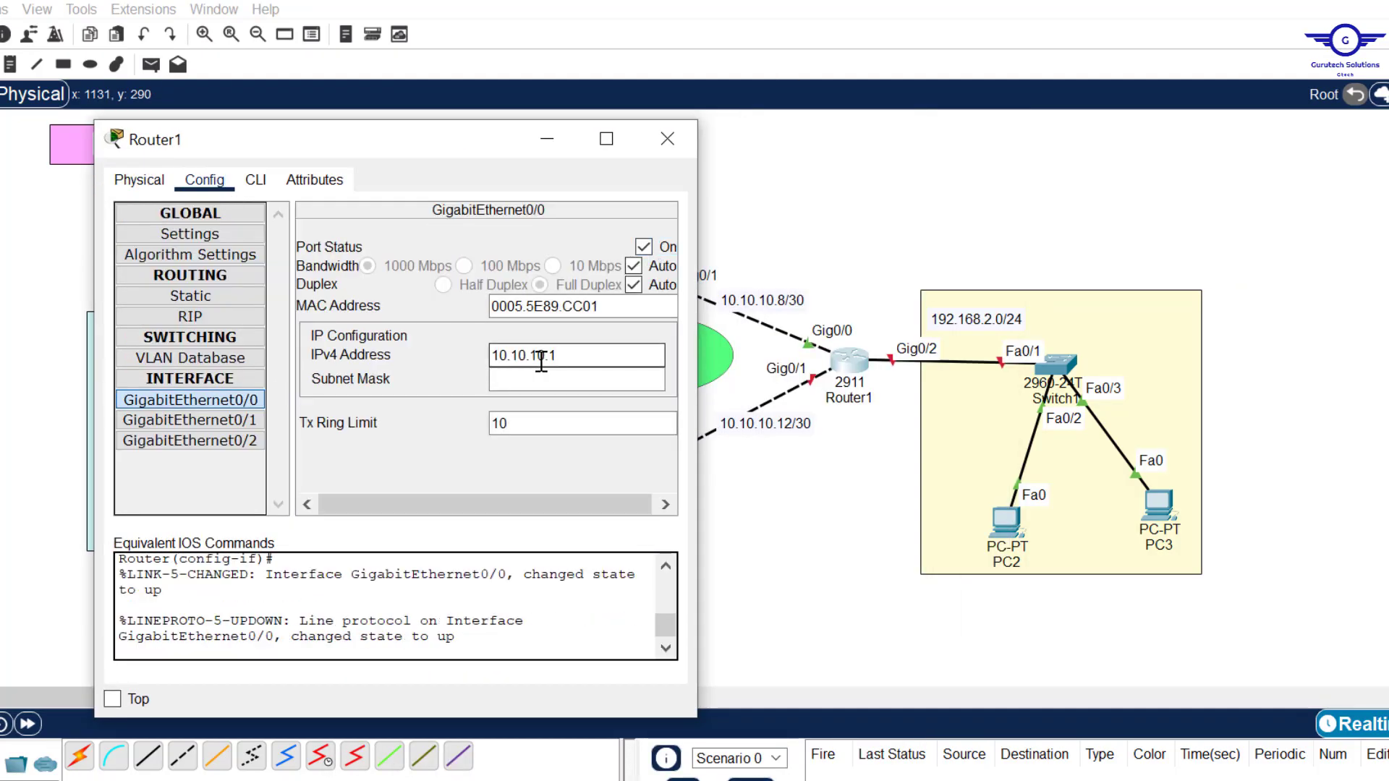
click(573, 379)
key(BackSpace)
key(BackSpace)
key(BackSpace)
key(BackSpace)
key(BackSpace)
text(255.255.252)
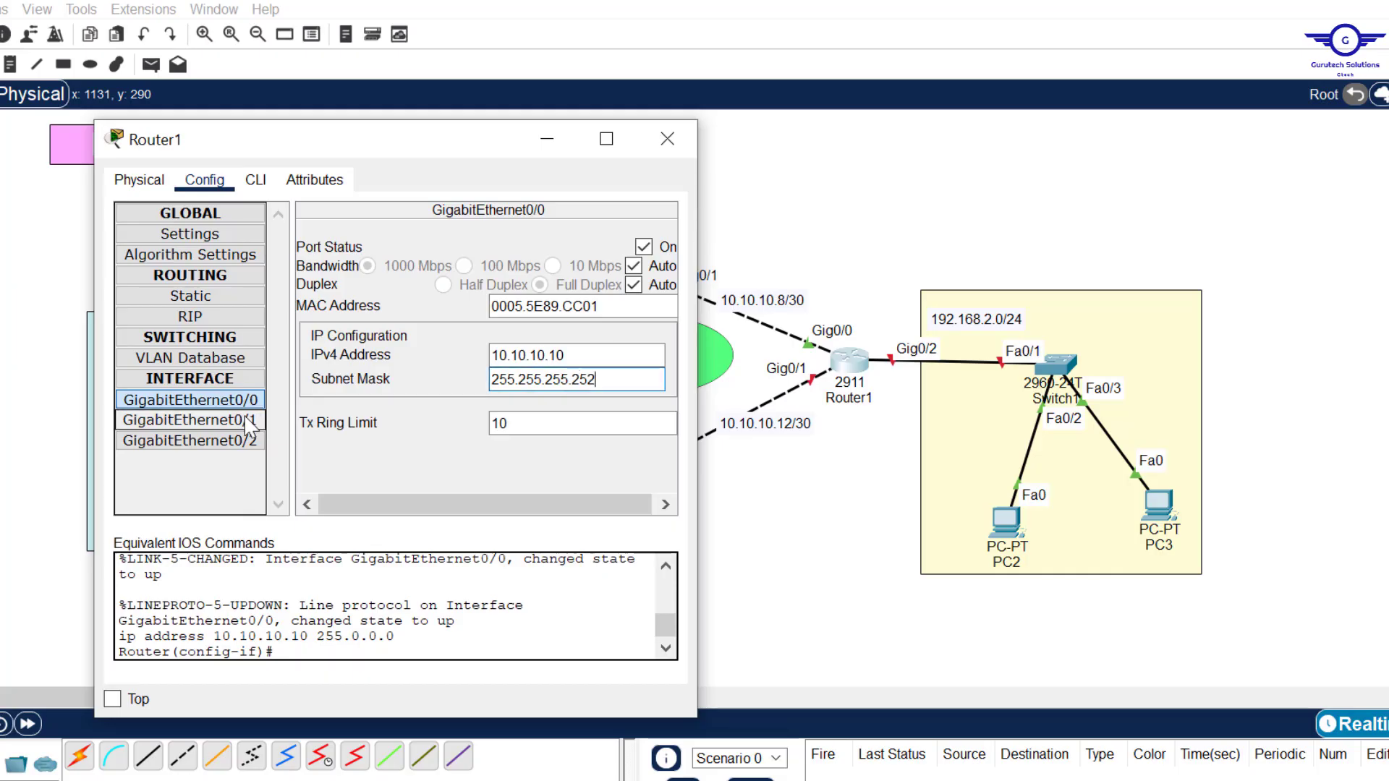
Give Router1 Gig0/1 10.10.10.14/255.255.255.252 and Gig0/2 192.168.2.1/24, port on
click(189, 419)
click(514, 355)
text(10.10.10.14)
click(546, 379)
text(255.255.255.252)
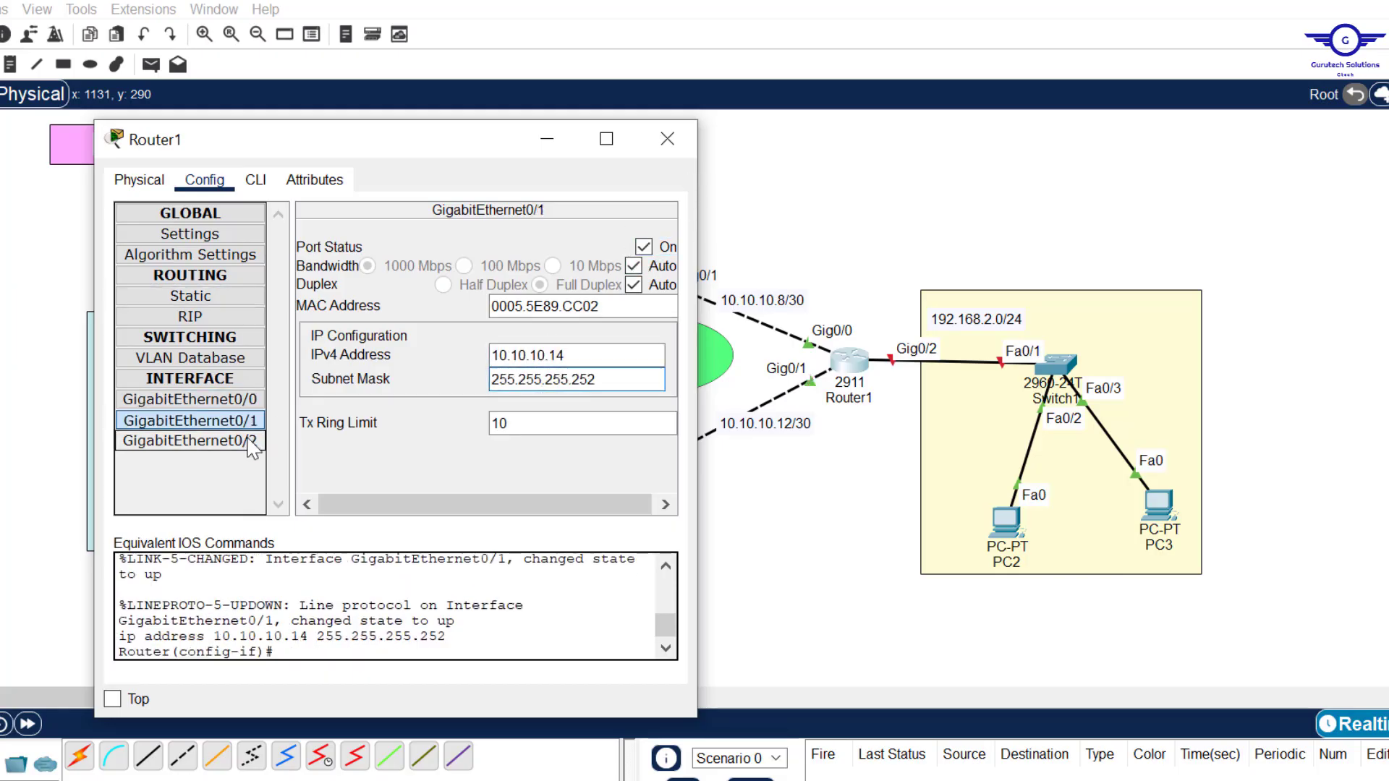
click(189, 440)
click(580, 355)
text(192.168.2.1)
click(561, 379)
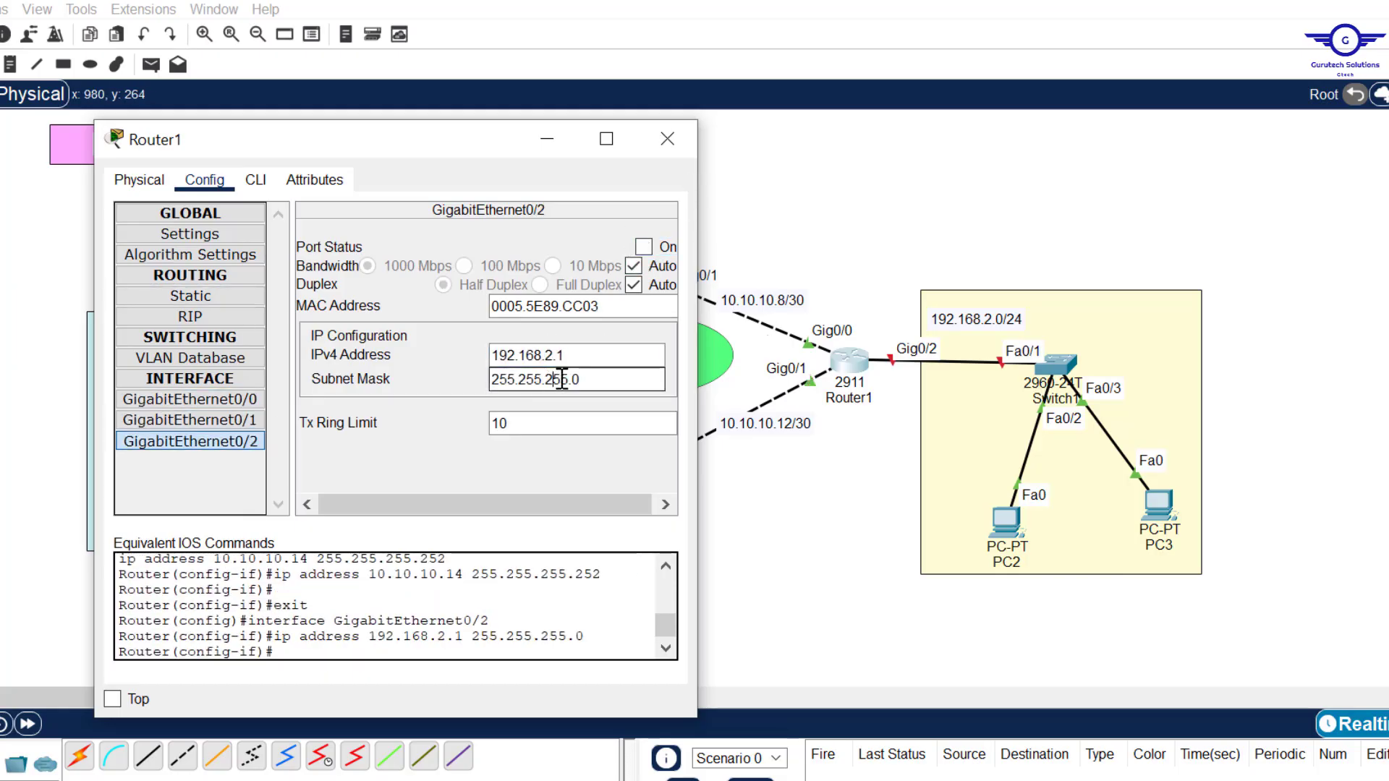
click(643, 246)
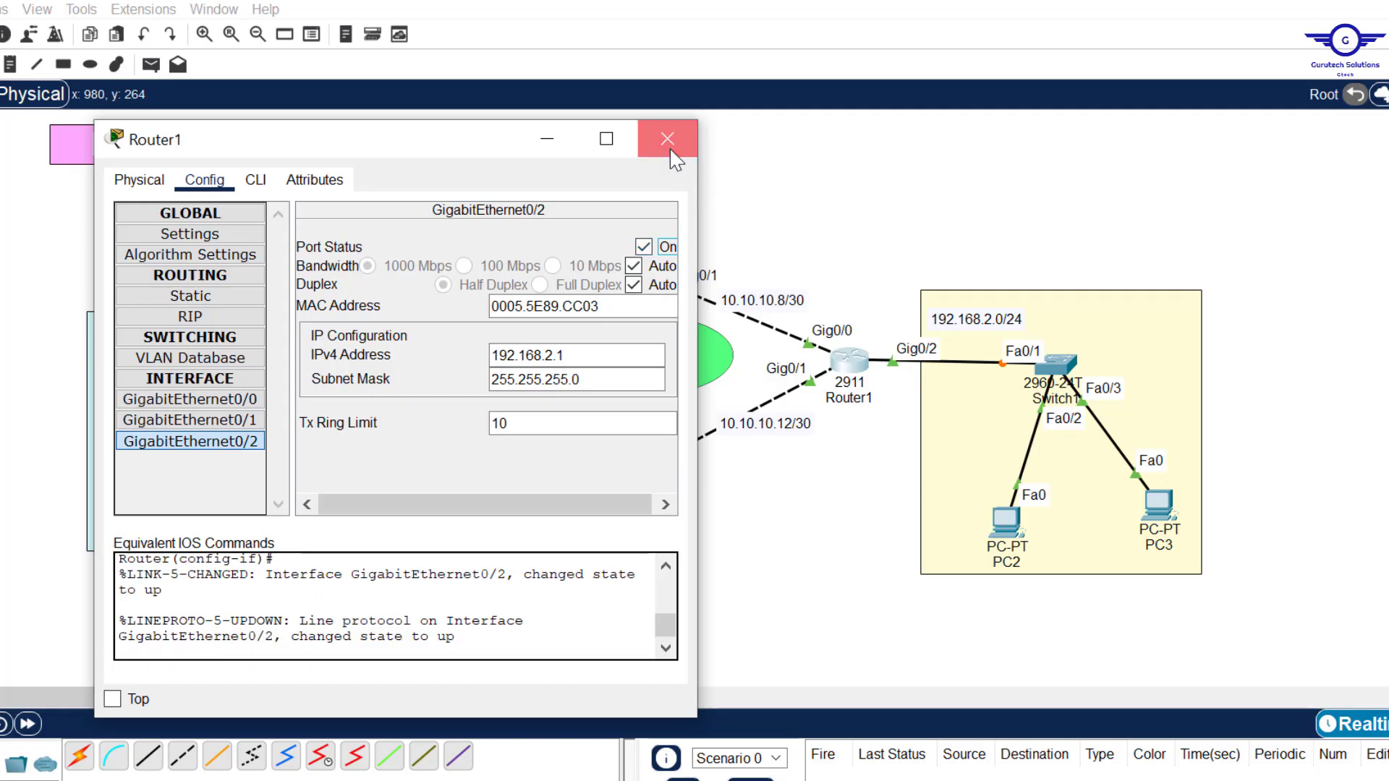
click(667, 139)
drag(477, 200, 865, 555)
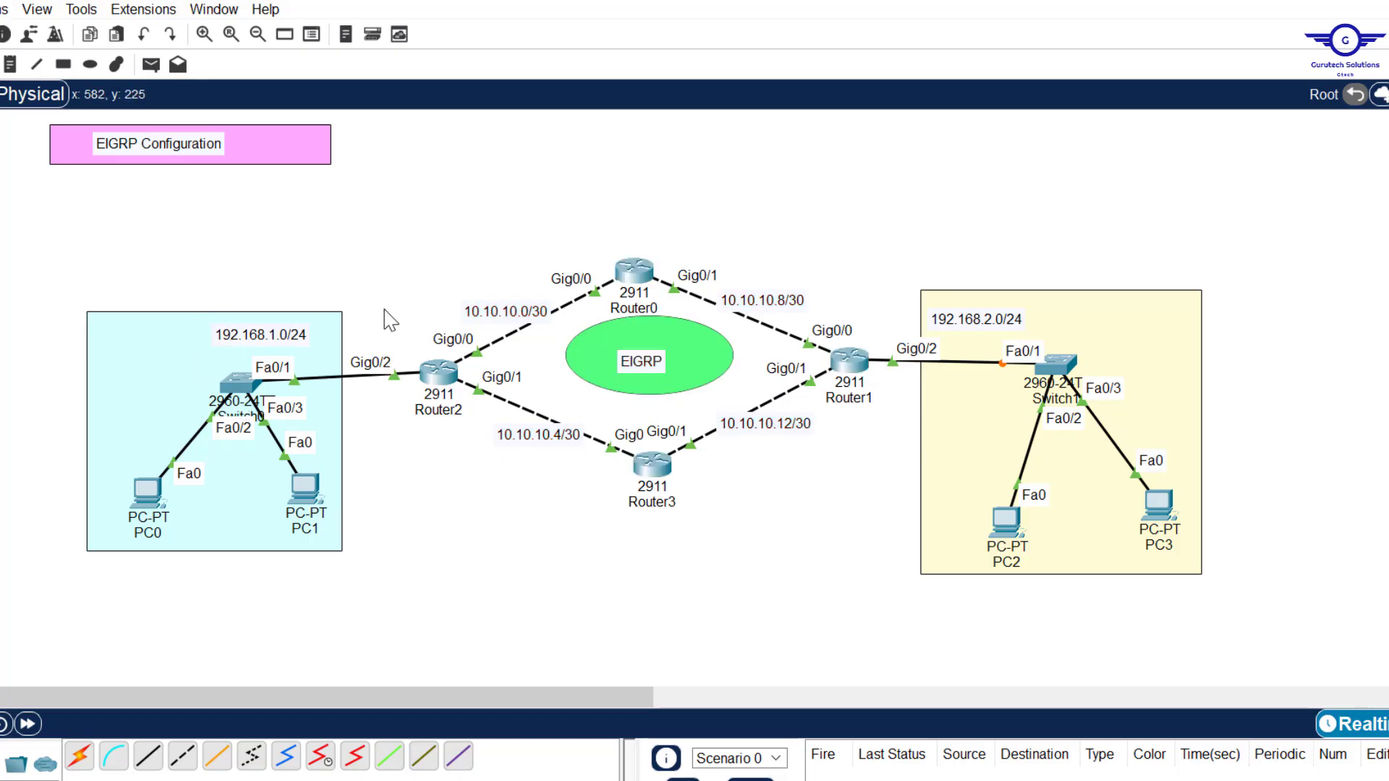
Give PC0 address 192.168.1.10 with default gateway 192.168.1.1
drag(383, 302, 413, 434)
drag(944, 269, 1207, 597)
click(889, 370)
click(149, 506)
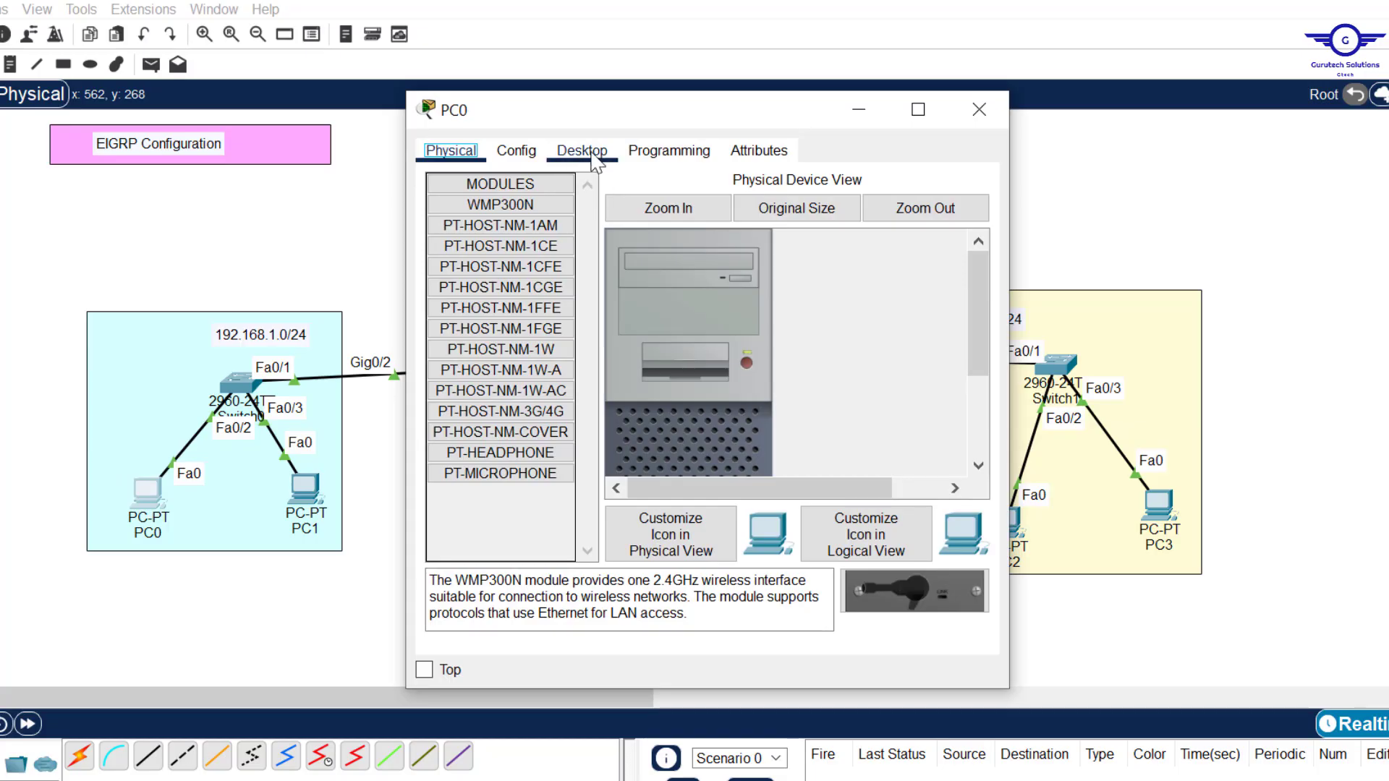
click(578, 150)
click(498, 223)
click(651, 287)
text(192.168.1.10)
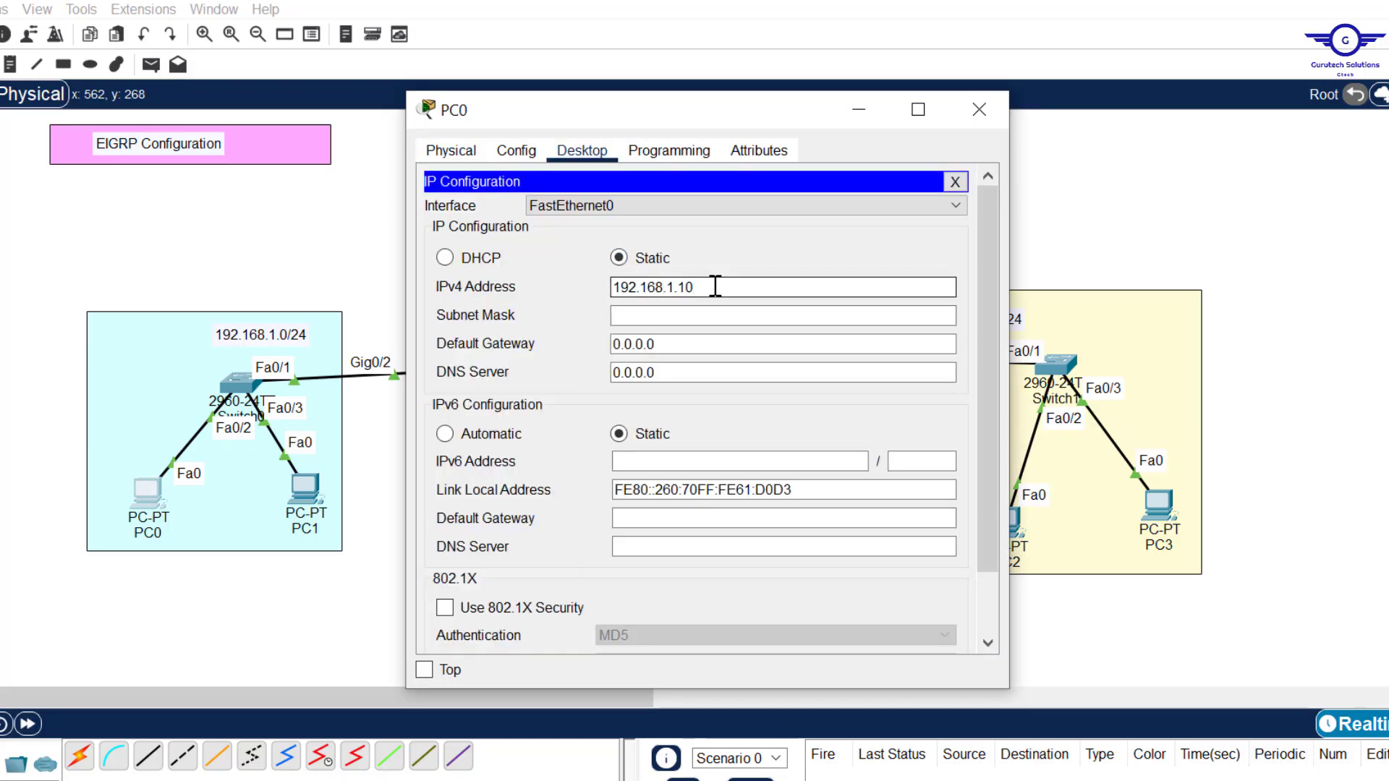
key(Tab)
key(Tab)
text(192.168.1.1)
click(978, 109)
Give PC1 address 192.168.1.20 with default gateway 192.168.1.1
click(305, 489)
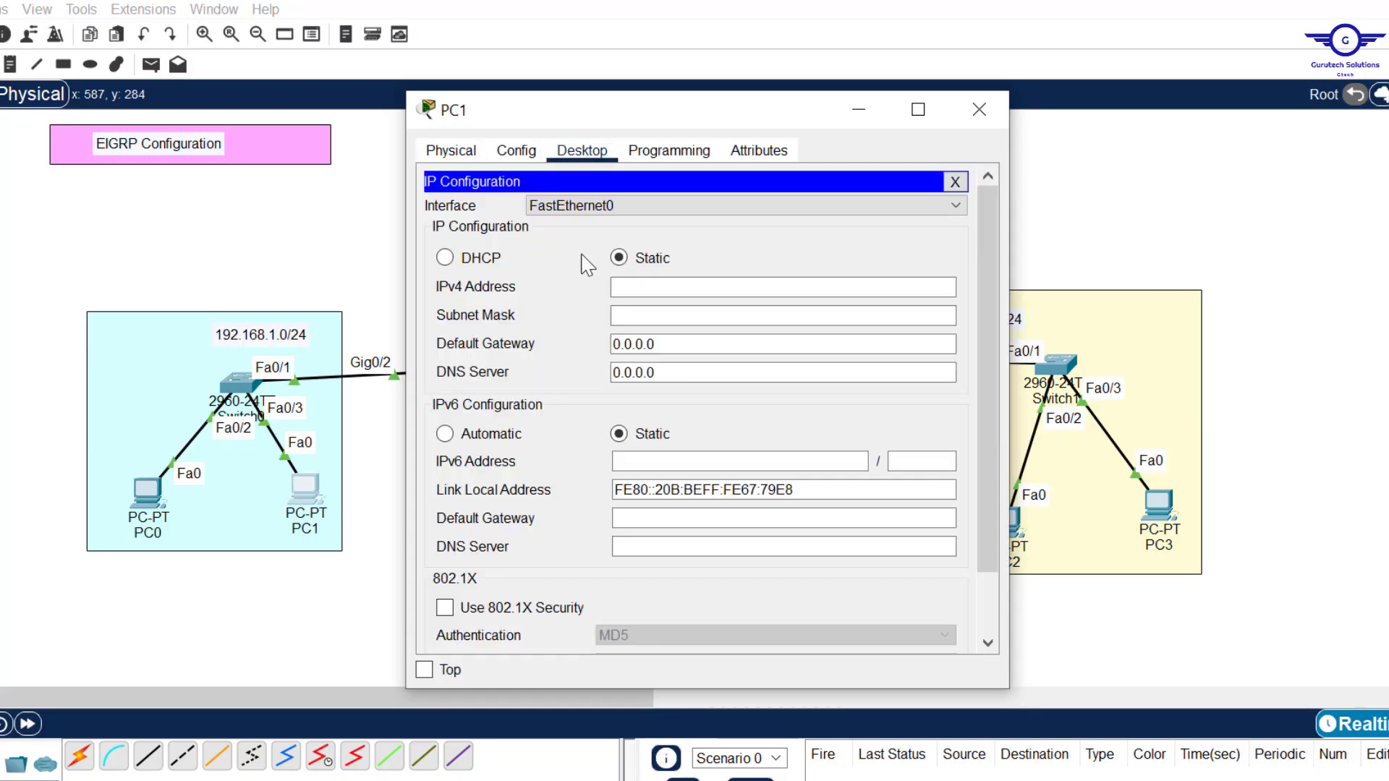
click(651, 287)
text(192.168.1.20)
key(Tab)
key(Tab)
text(192.168.1.1)
click(978, 109)
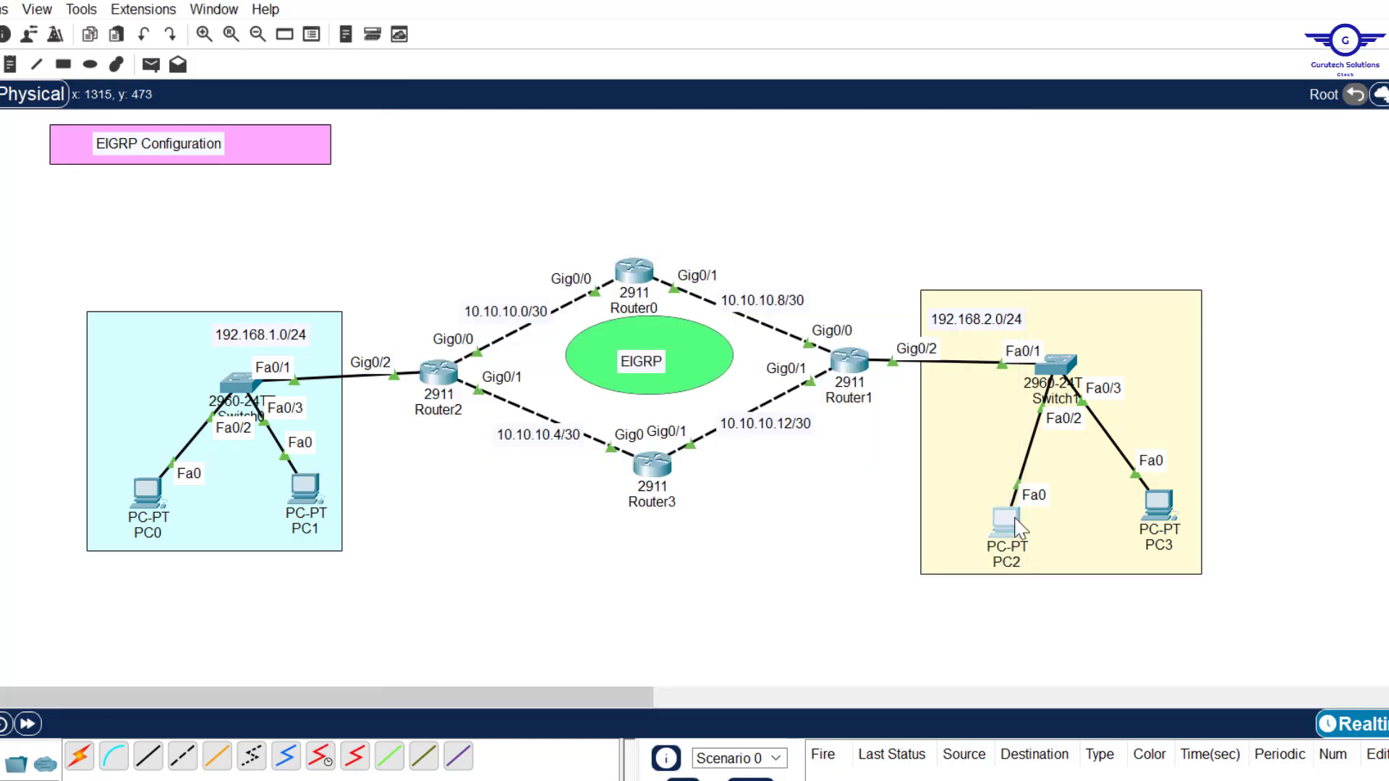
Give PC2 address 192.168.2.10 with default gateway 192.168.2.1
click(1009, 521)
click(652, 289)
text(192.168.1.10)
key(BackSpace)
text(2)
key(Tab)
key(Tab)
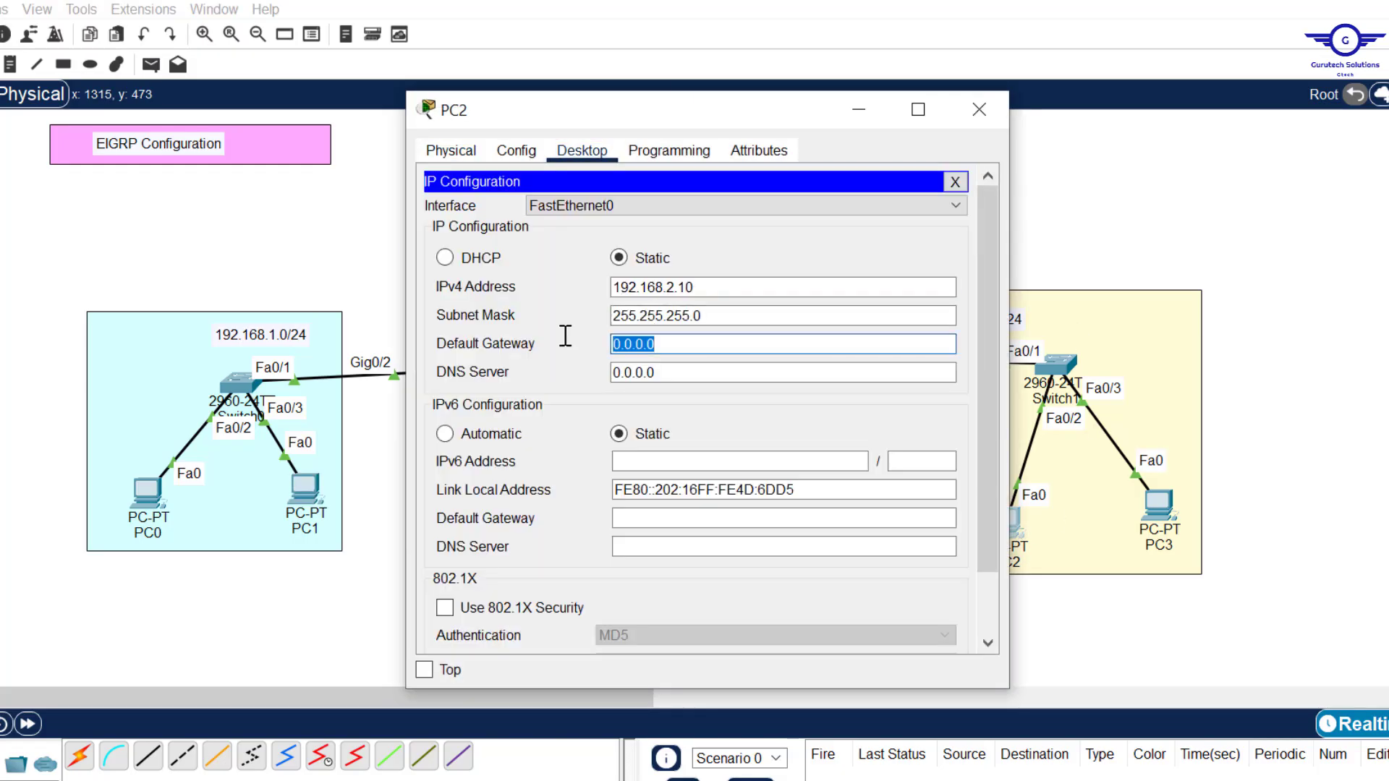
text(192.168.2.1)
click(979, 110)
Give PC3 address 192.168.2.20 with default gateway 192.168.2.1
click(1158, 507)
click(581, 152)
click(655, 287)
text(192.168.2.20)
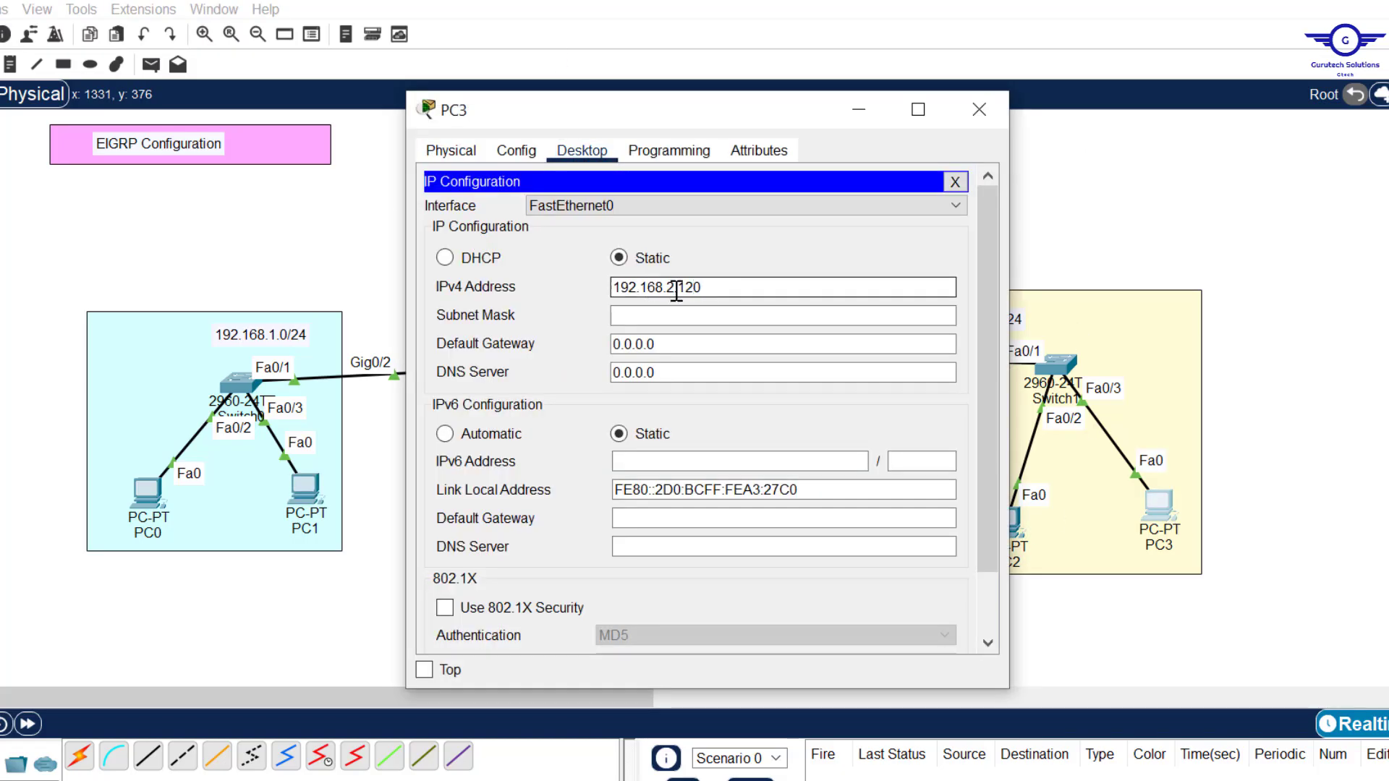
key(Tab)
key(Tab)
text(192.168.2.10)
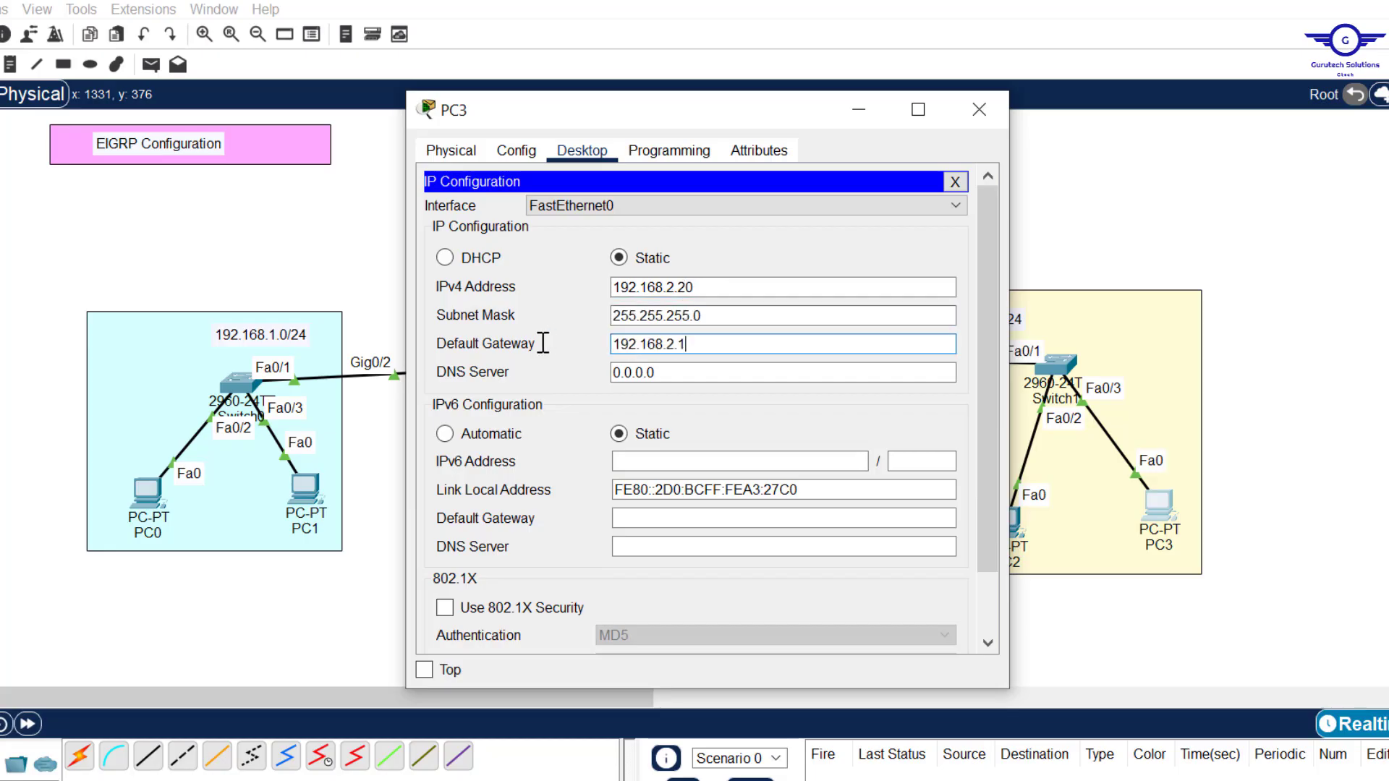
click(978, 109)
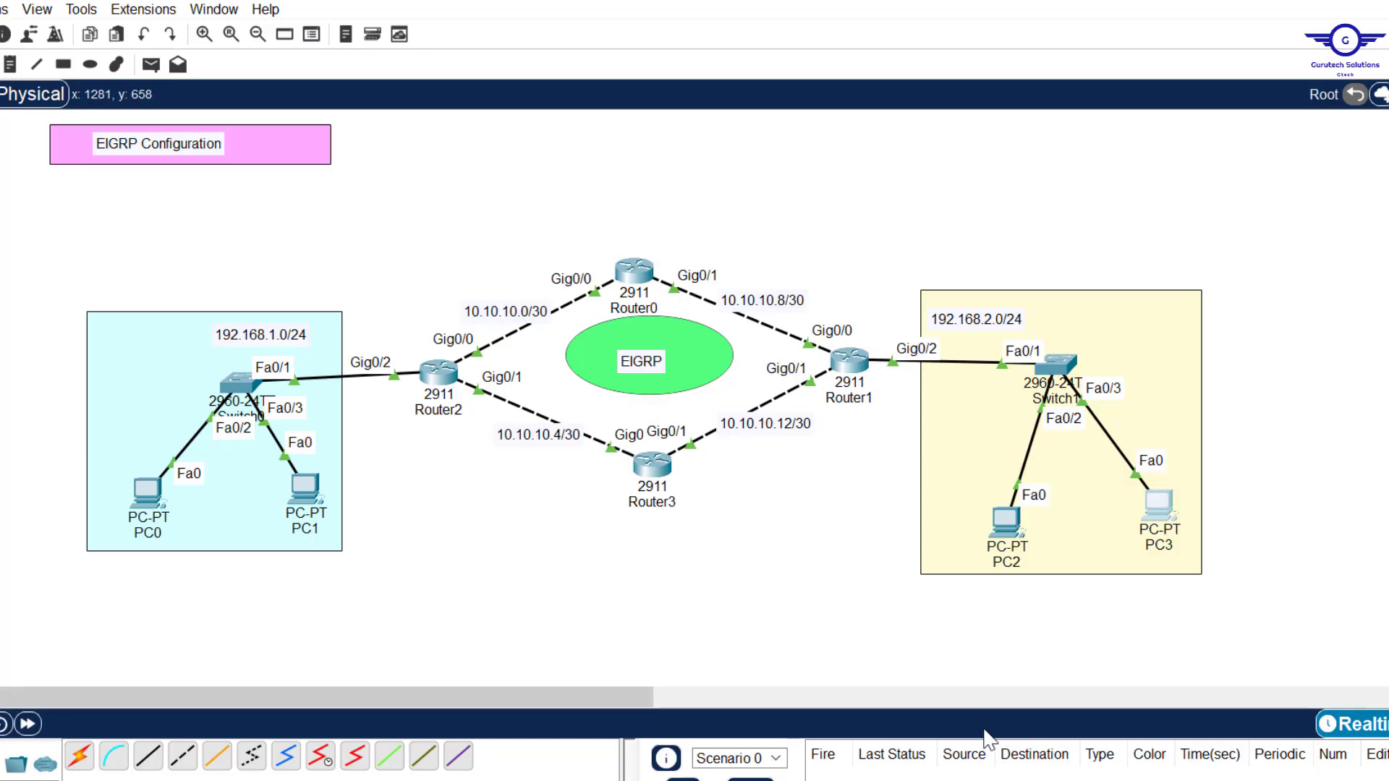
Delete 'default' from step 3 of the notes so it reads 'Configure EIGRP'
key(alt+Tab)
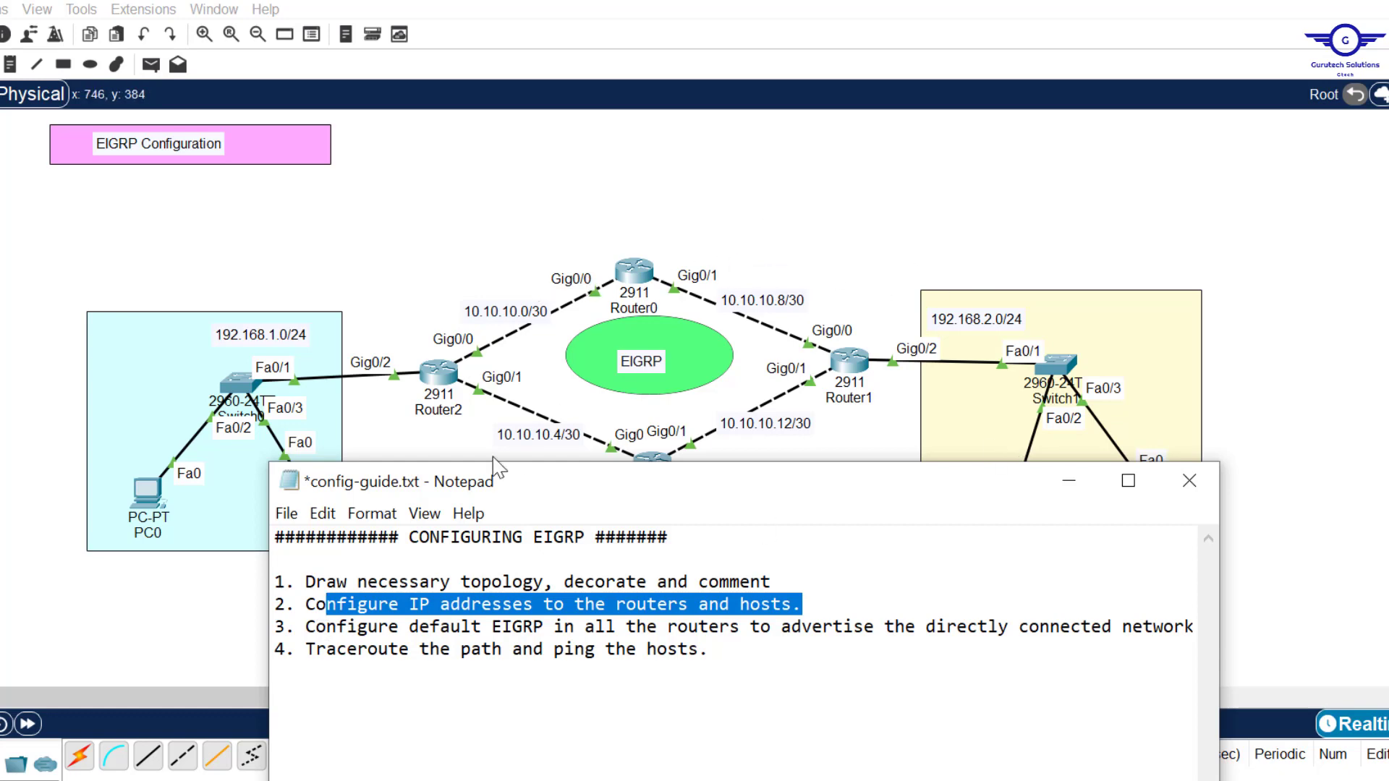
click(489, 627)
key(BackSpace)
key(BackSpace)
key(BackSpace)
key(BackSpace)
key(BackSpace)
key(BackSpace)
key(BackSpace)
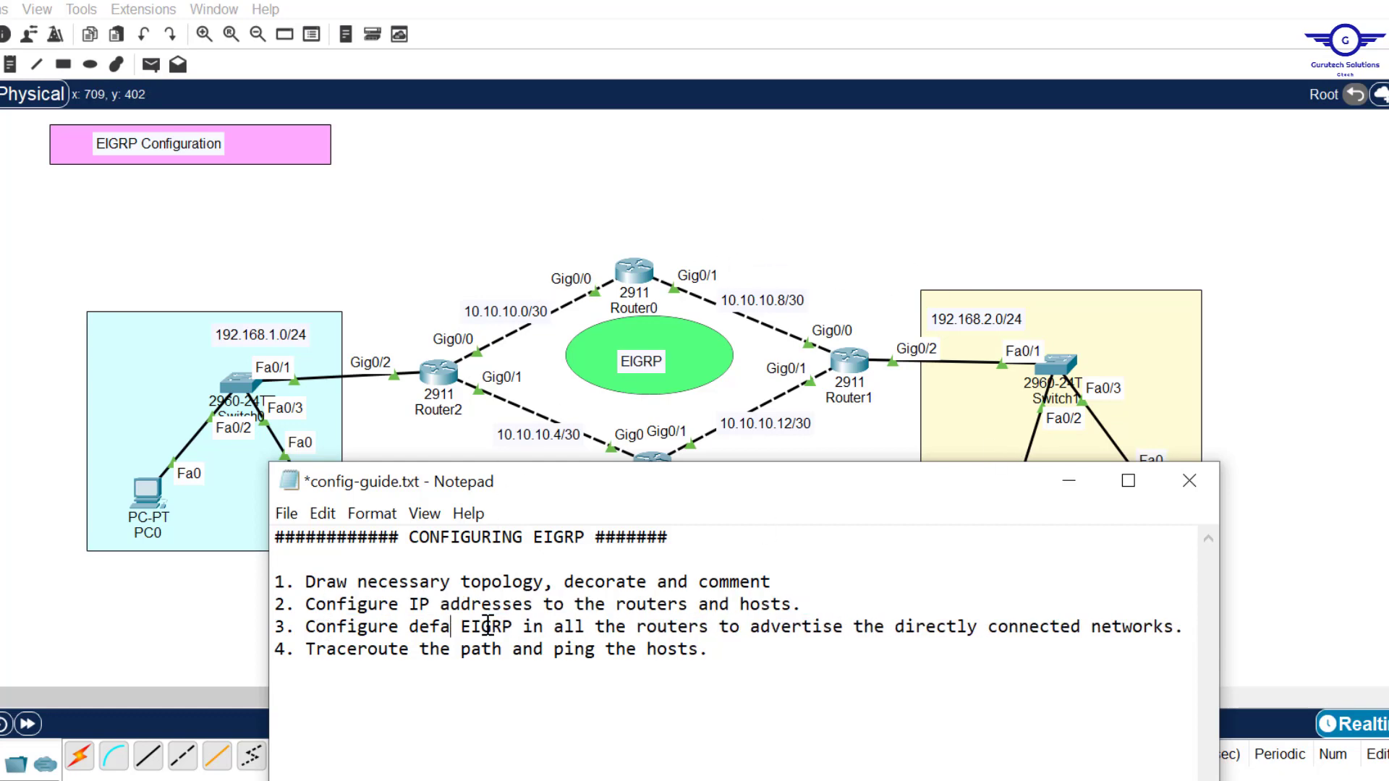
key(BackSpace)
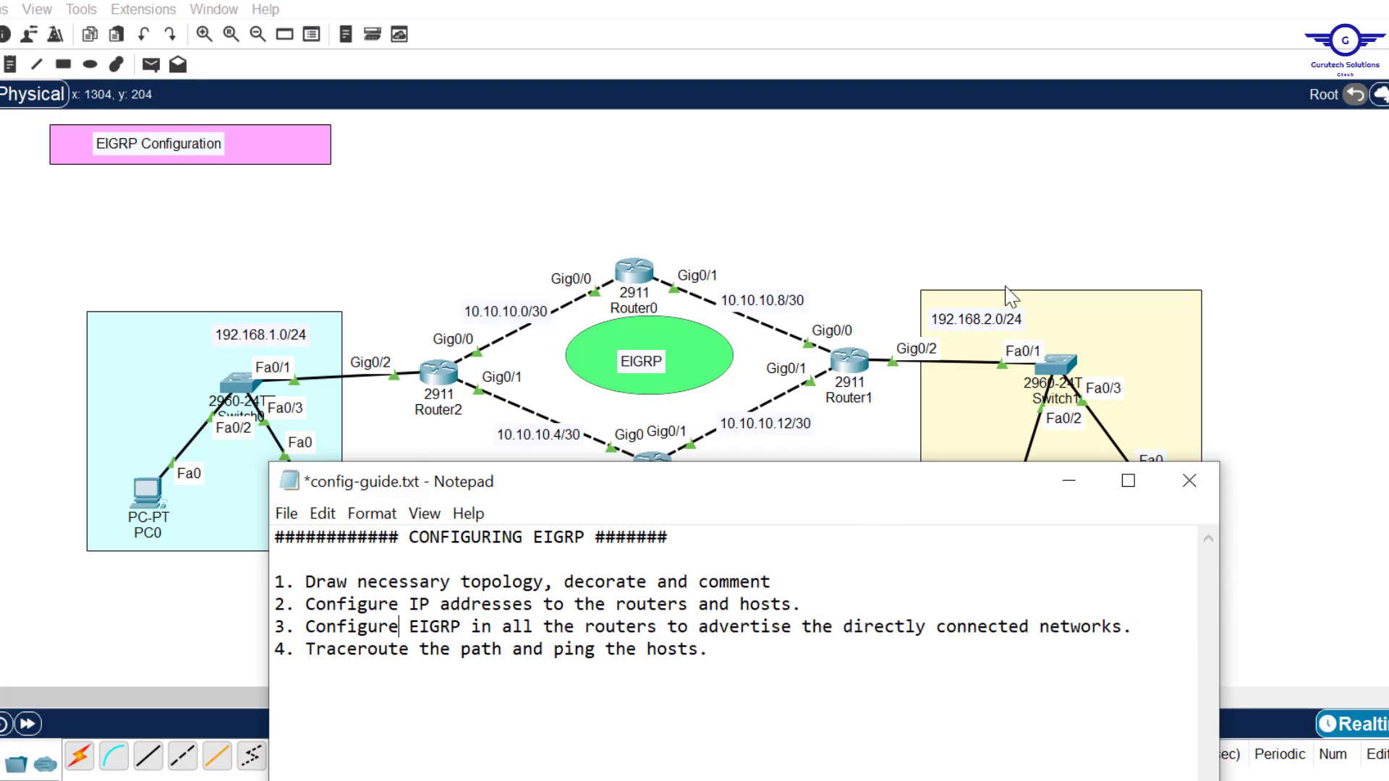
click(841, 225)
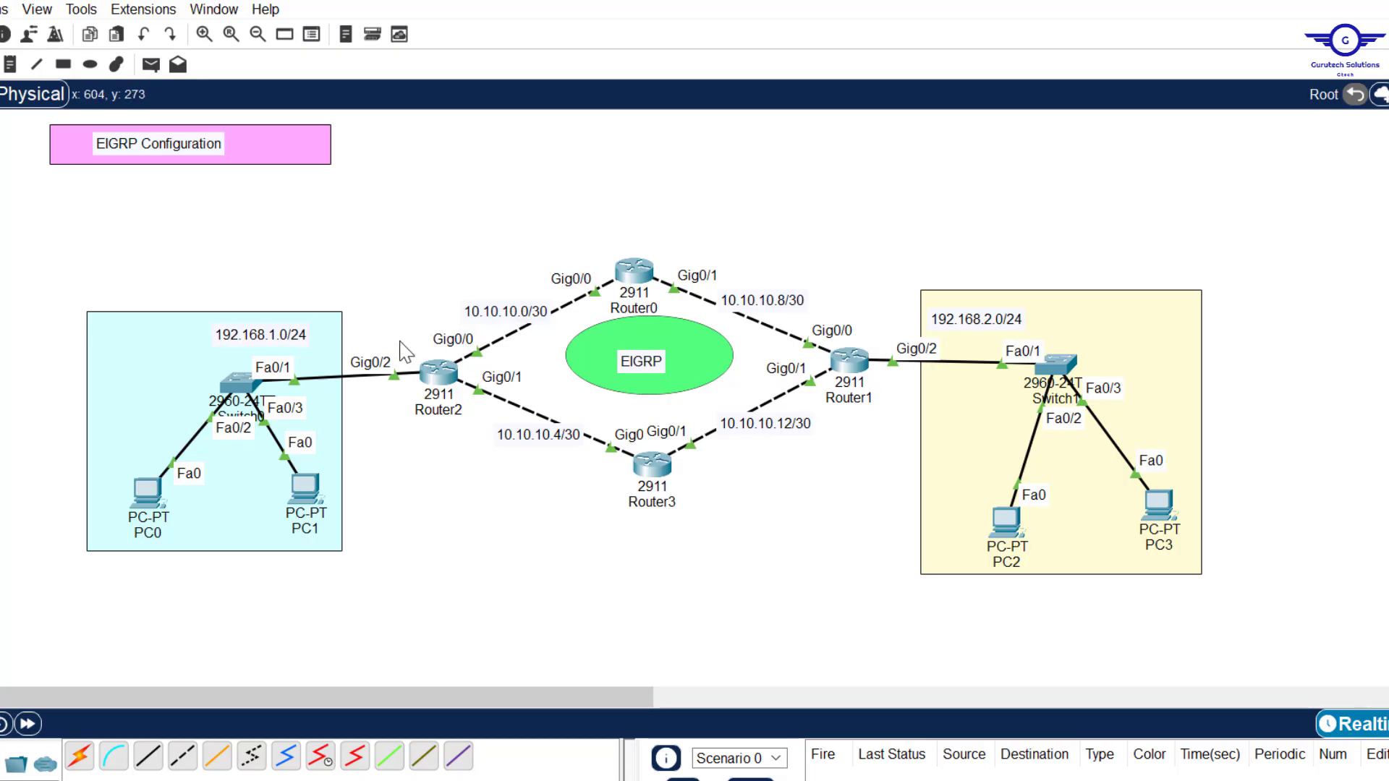
drag(399, 328, 466, 438)
click(431, 467)
drag(610, 226, 643, 273)
drag(774, 217, 499, 309)
click(615, 204)
Open Router2's CLI and return from interface mode to global configuration
click(438, 372)
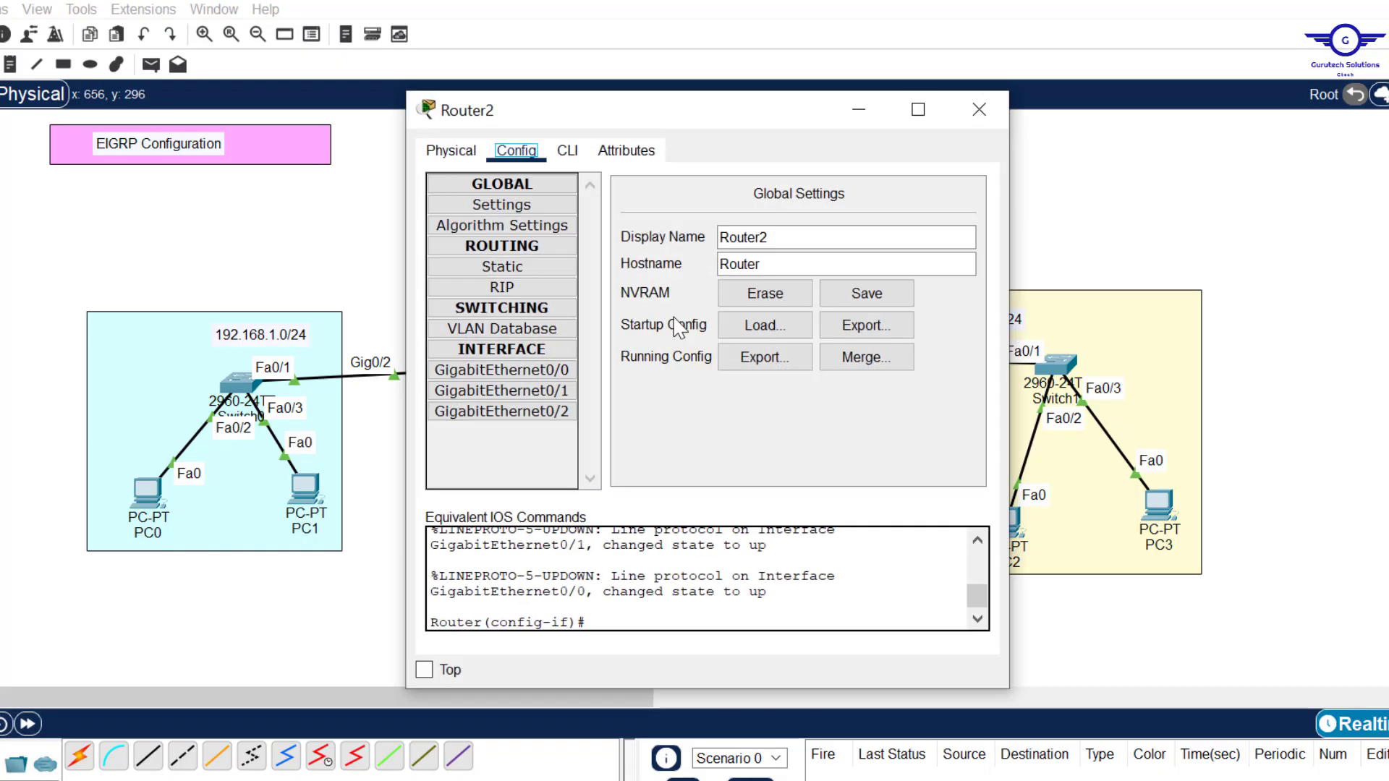
click(567, 151)
key(Return)
key(Return)
key(Return)
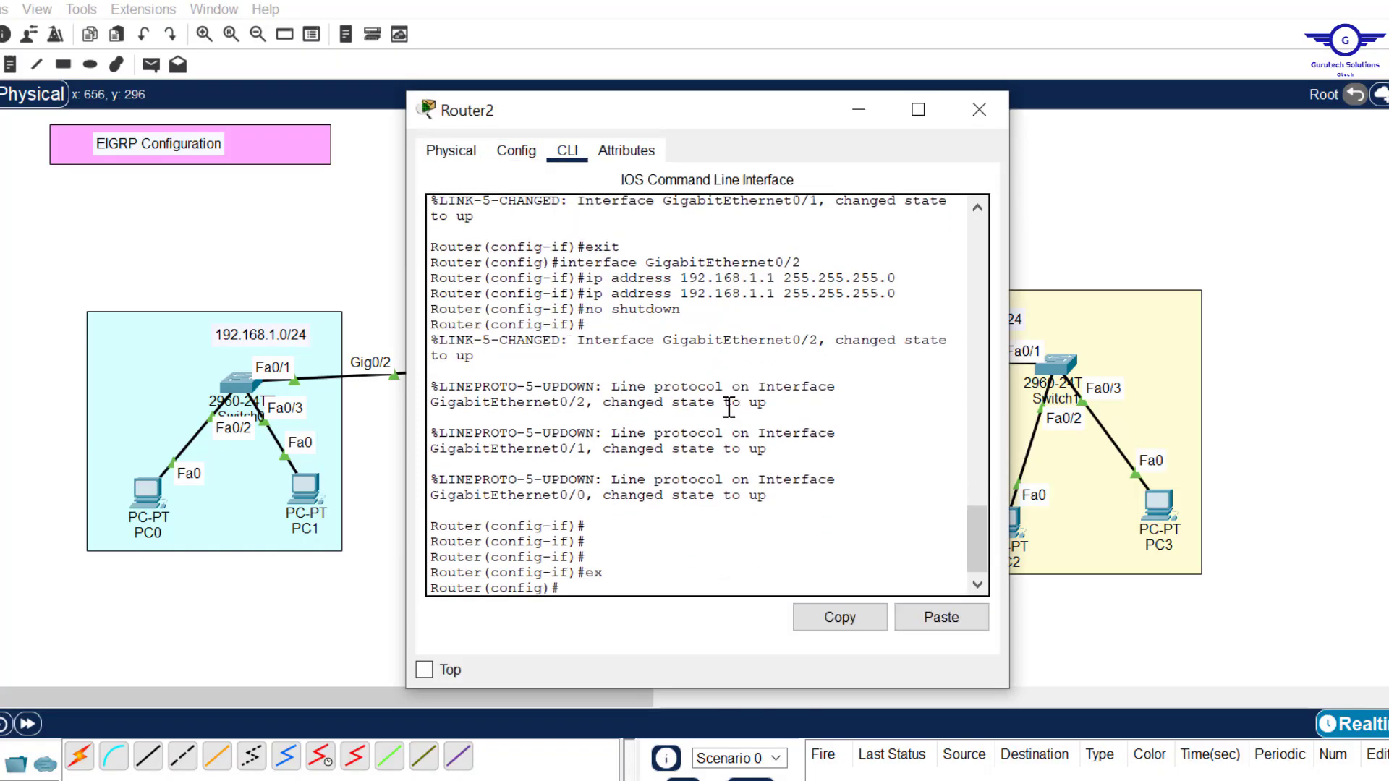
text(ex)
key(Return)
key(Return)
key(Return)
key(Return)
drag(670, 110, 881, 73)
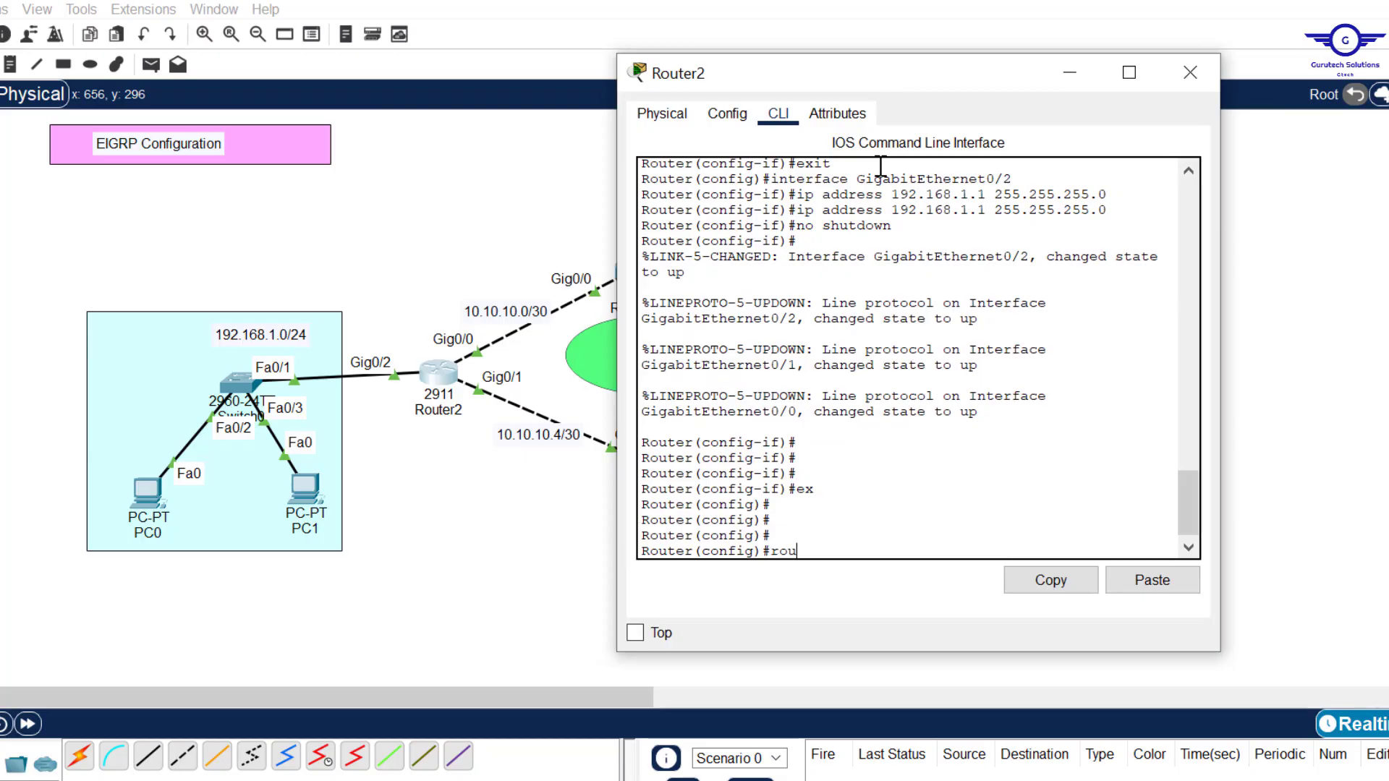
Start EIGRP process 30 on Router2 with router eigrp 30
text(t)
key(Tab)
text(e)
key(Tab)
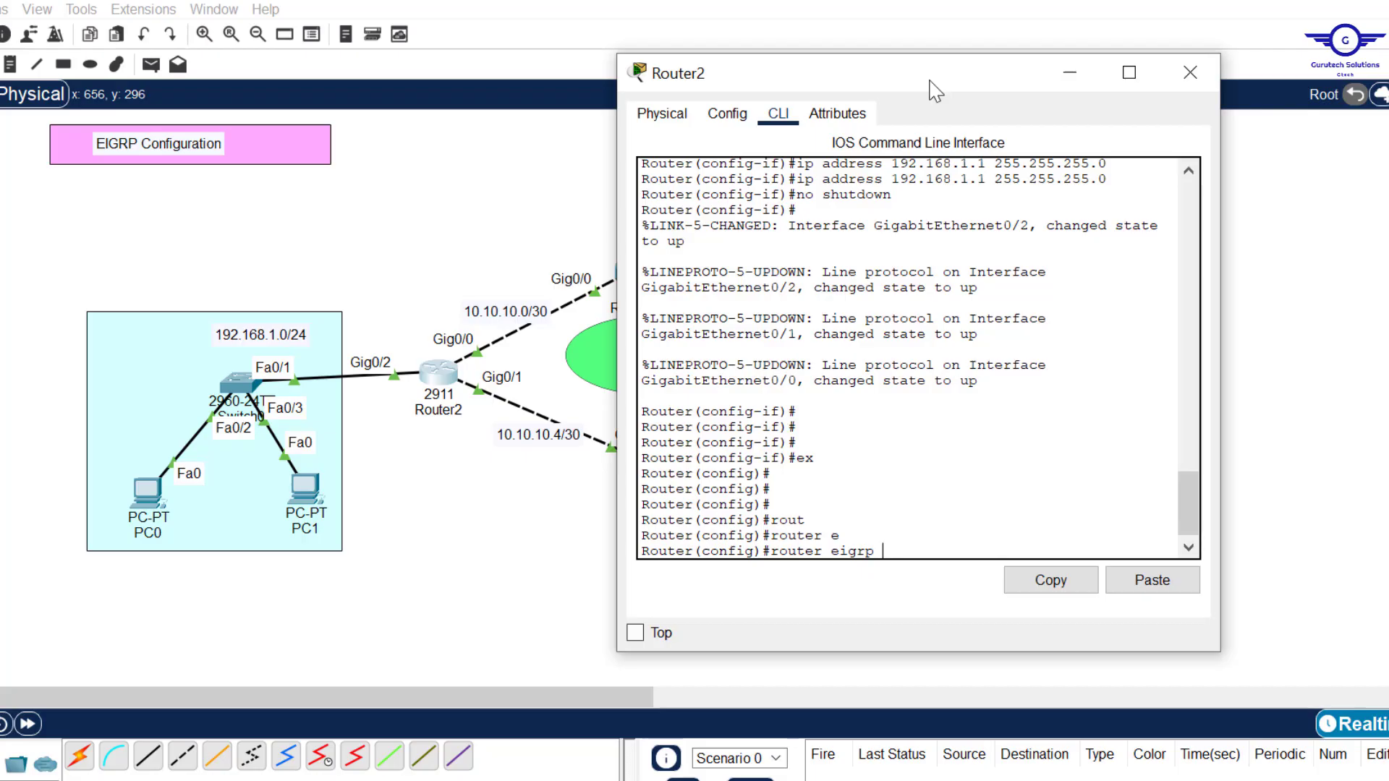
drag(935, 90, 825, 71)
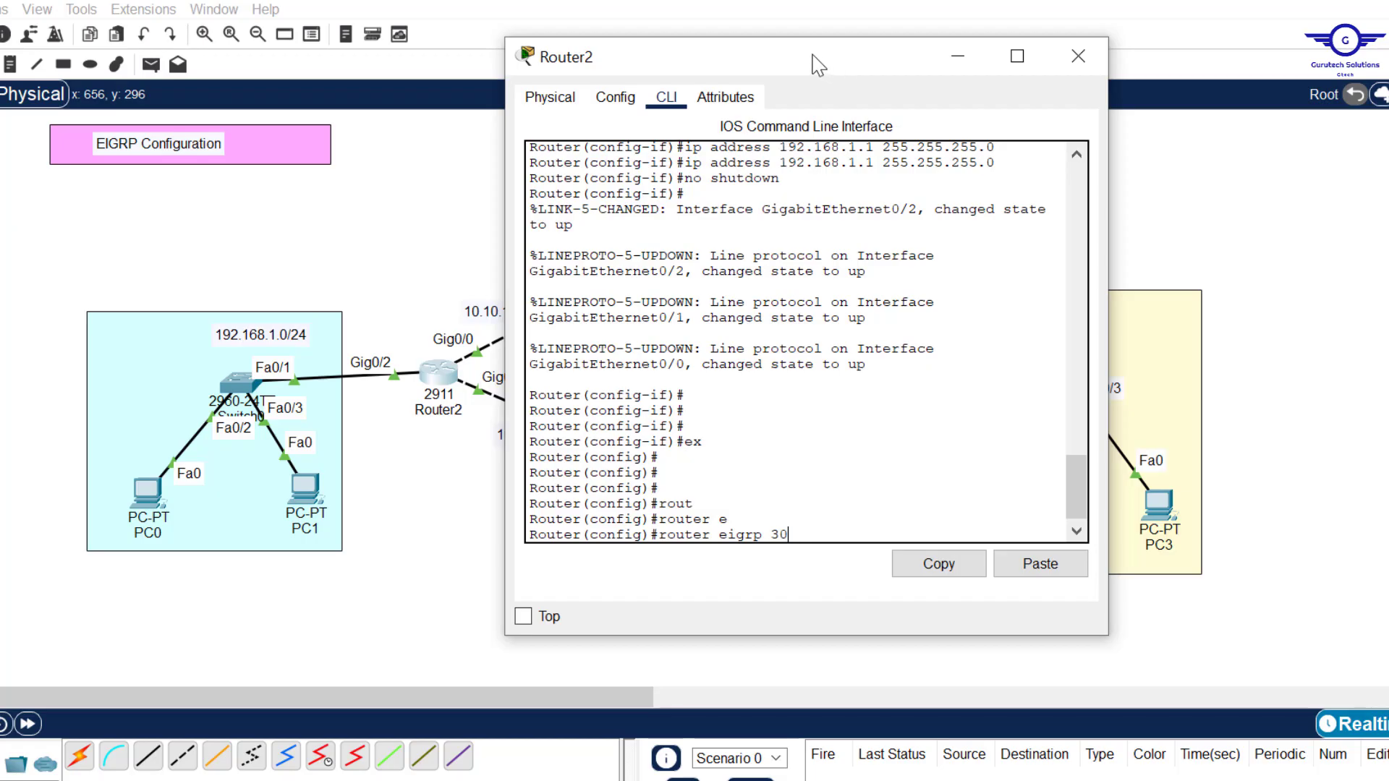
drag(868, 54, 951, 68)
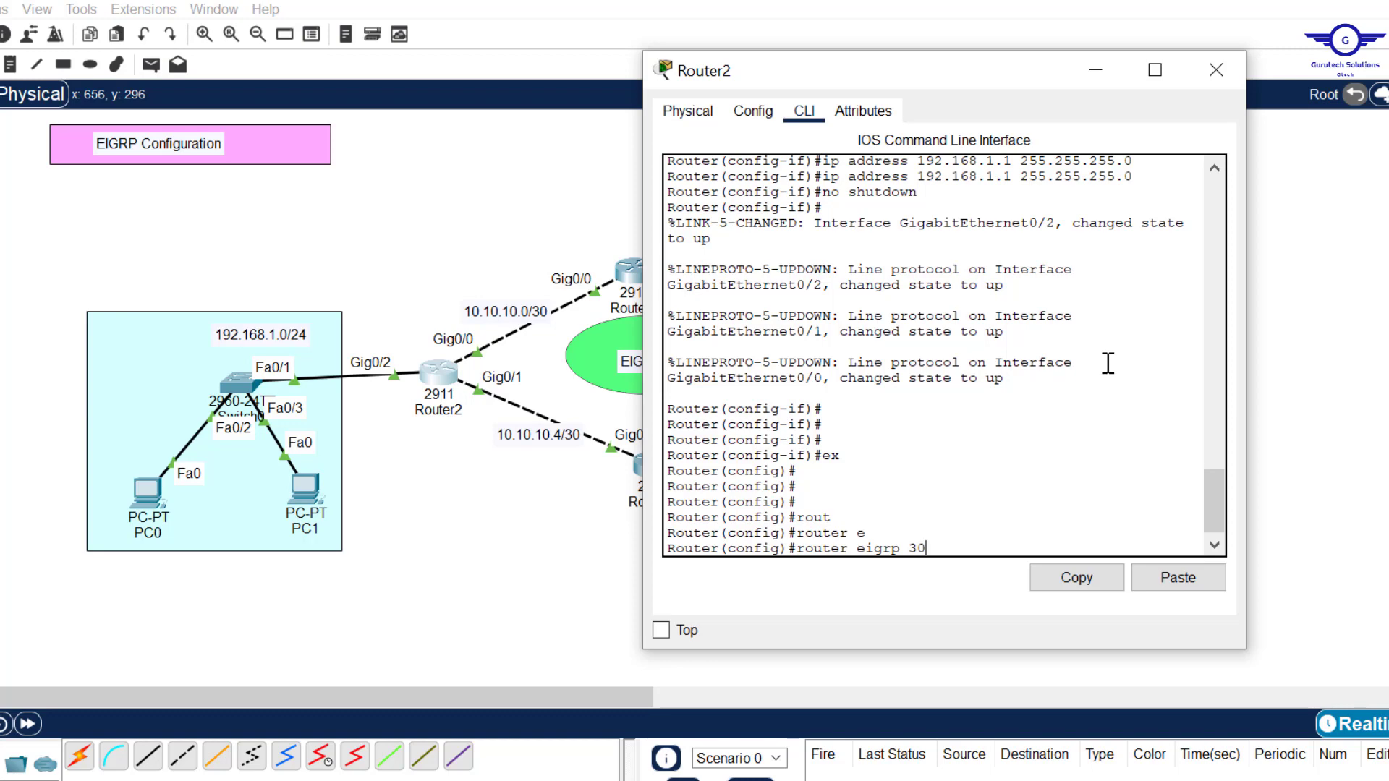
key(Return)
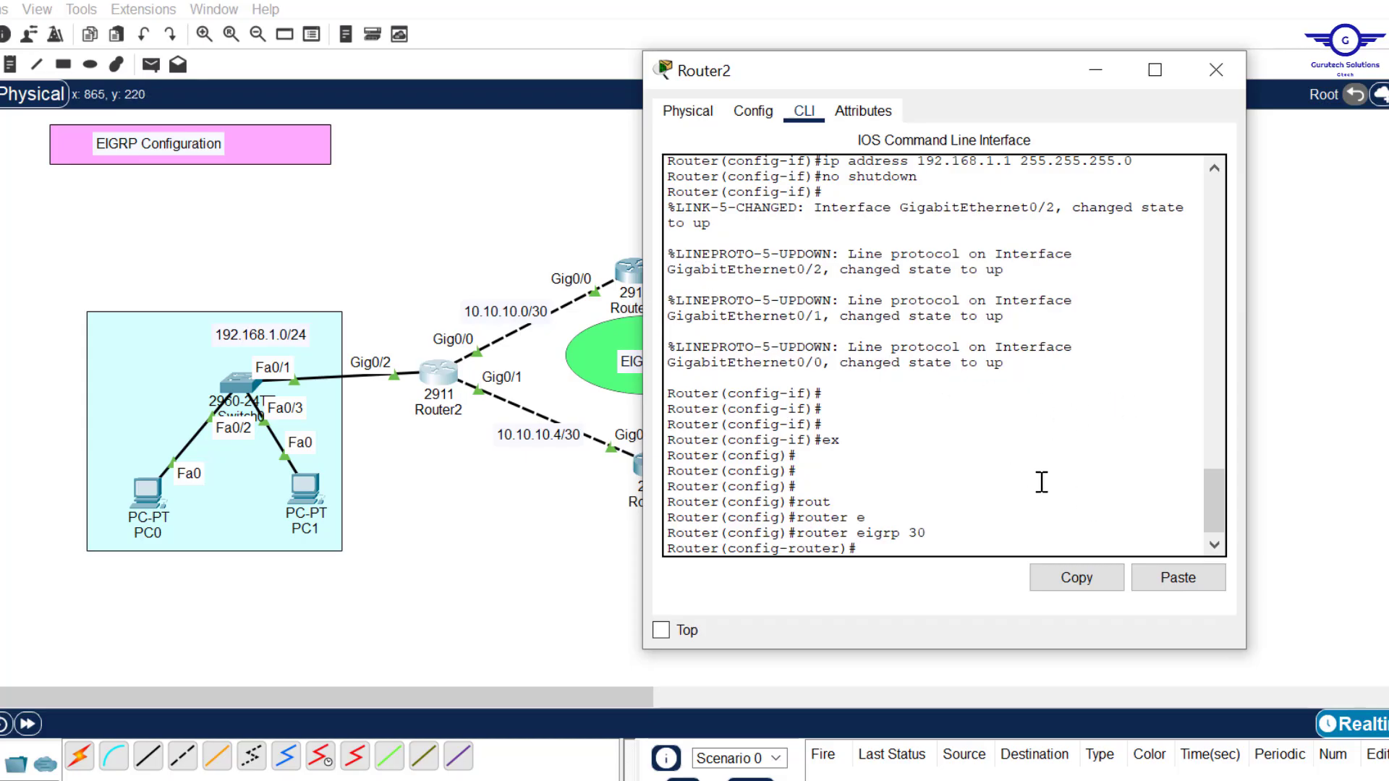
Advertise network 192.168.1.0 with wildcard 0.0.0.255 in EIGRP 30
text(et)
key(Tab)
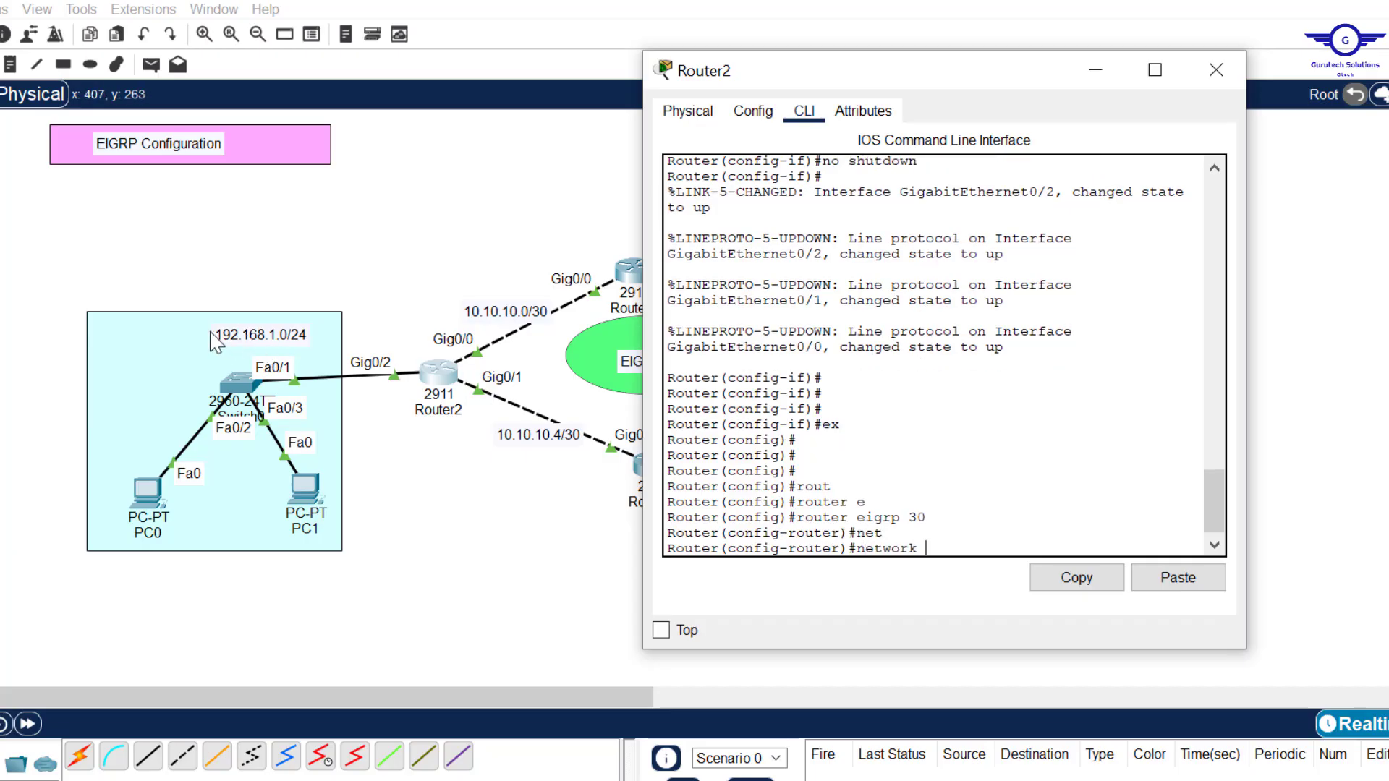
text(192.168.1)
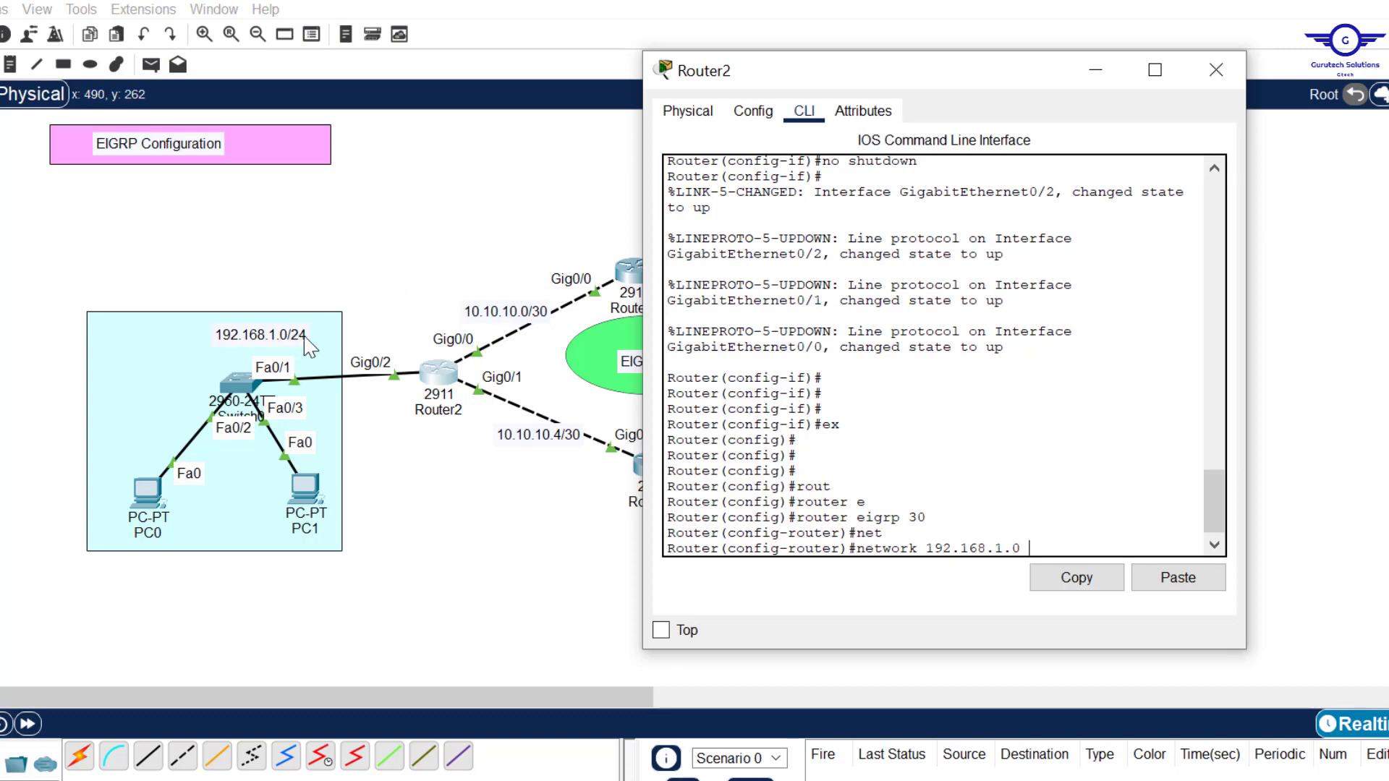
text(.0.0.255)
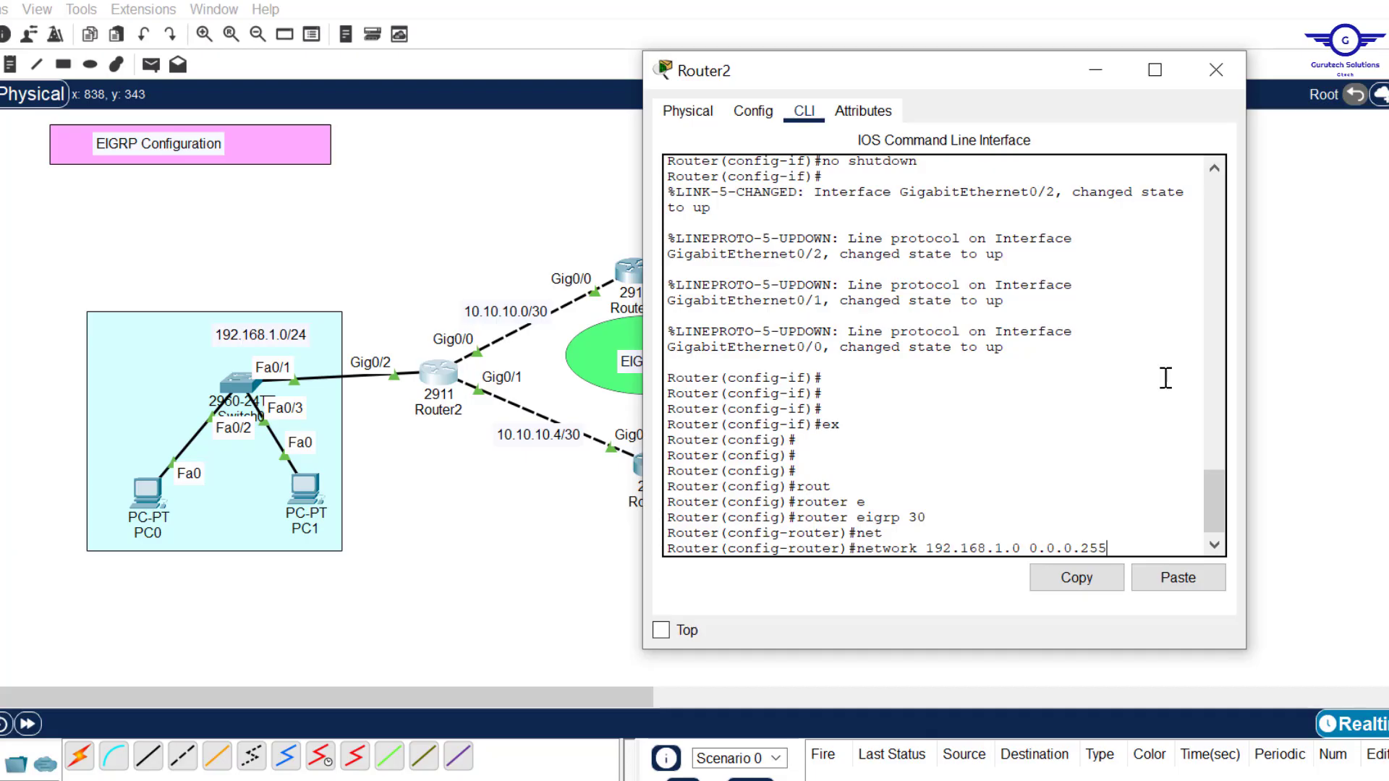
key(Return)
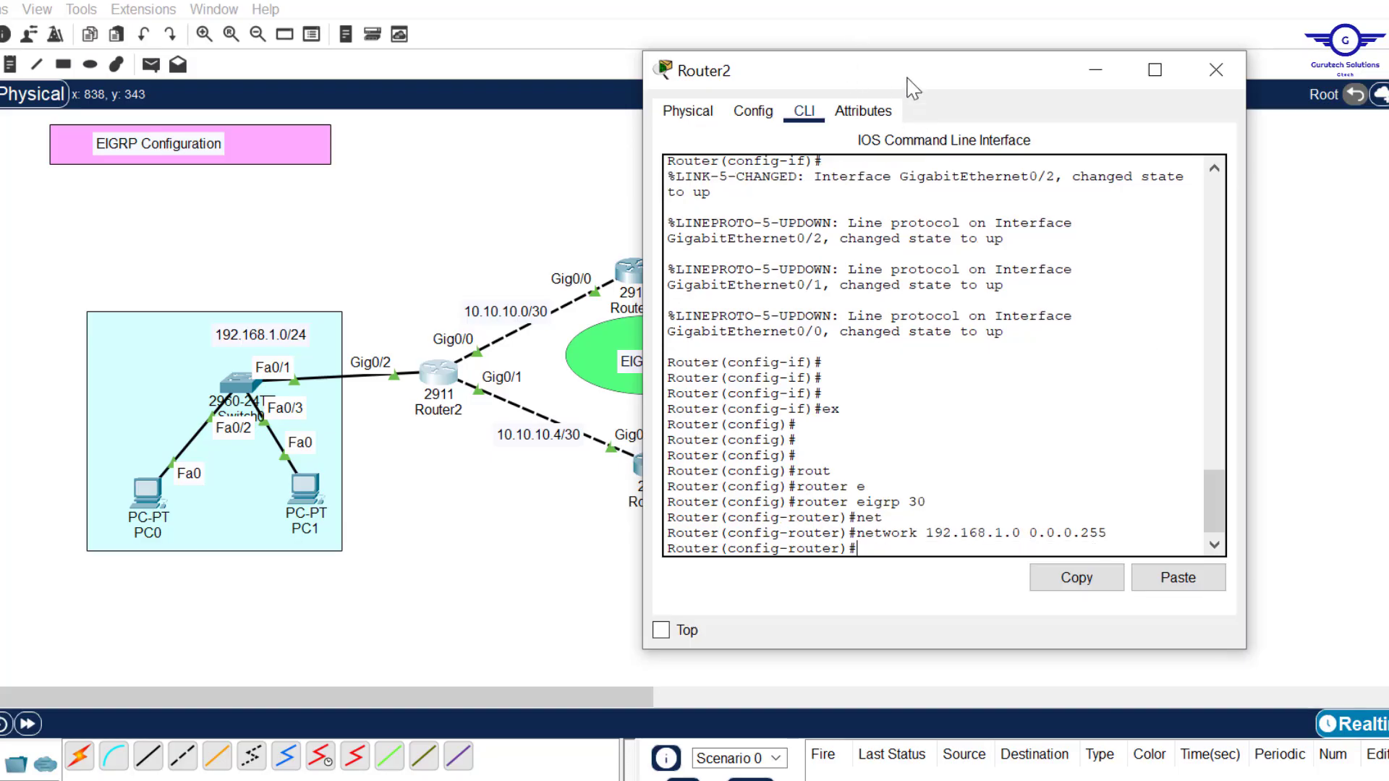
drag(908, 78, 996, 71)
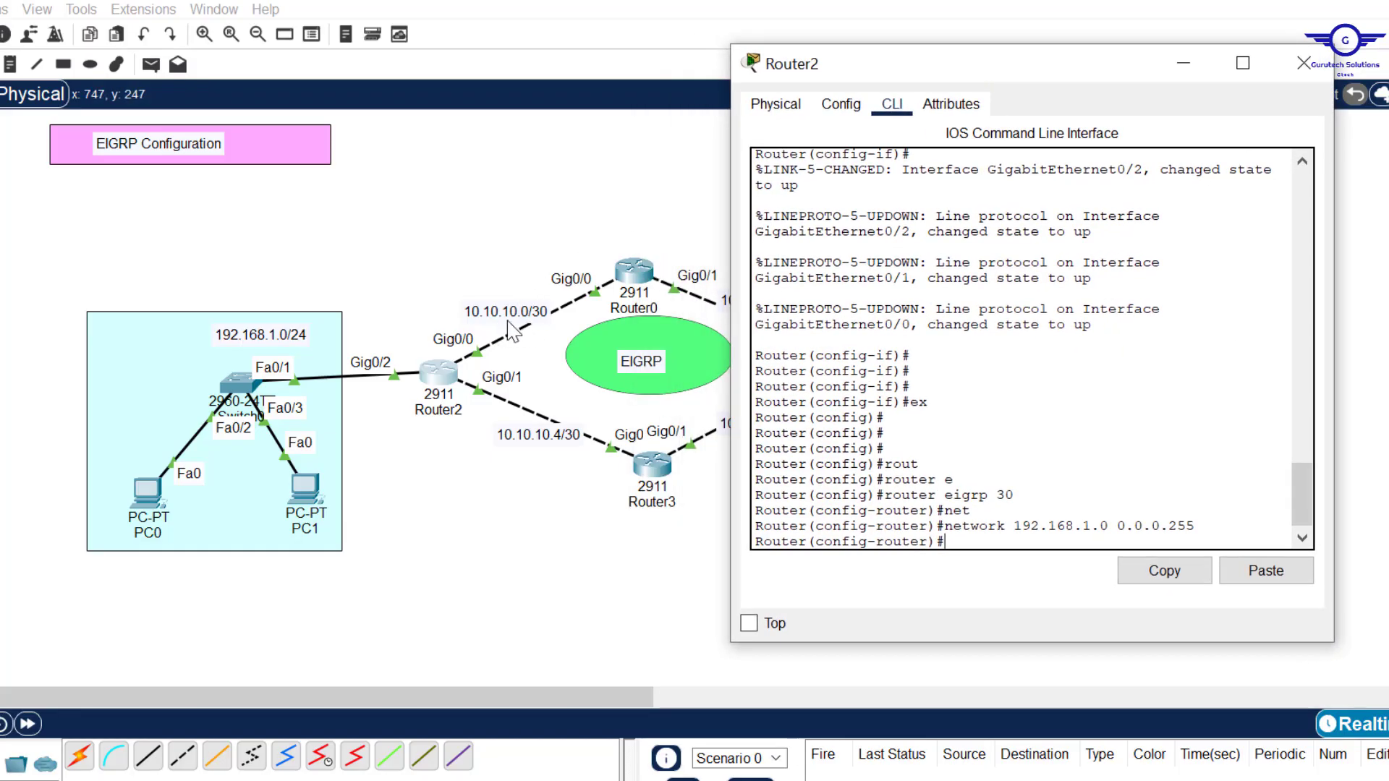
Advertise networks 10.10.10.0 and 10.10.10.4 with wildcard 0.0.0.3 on Router2
text(net)
key(Tab)
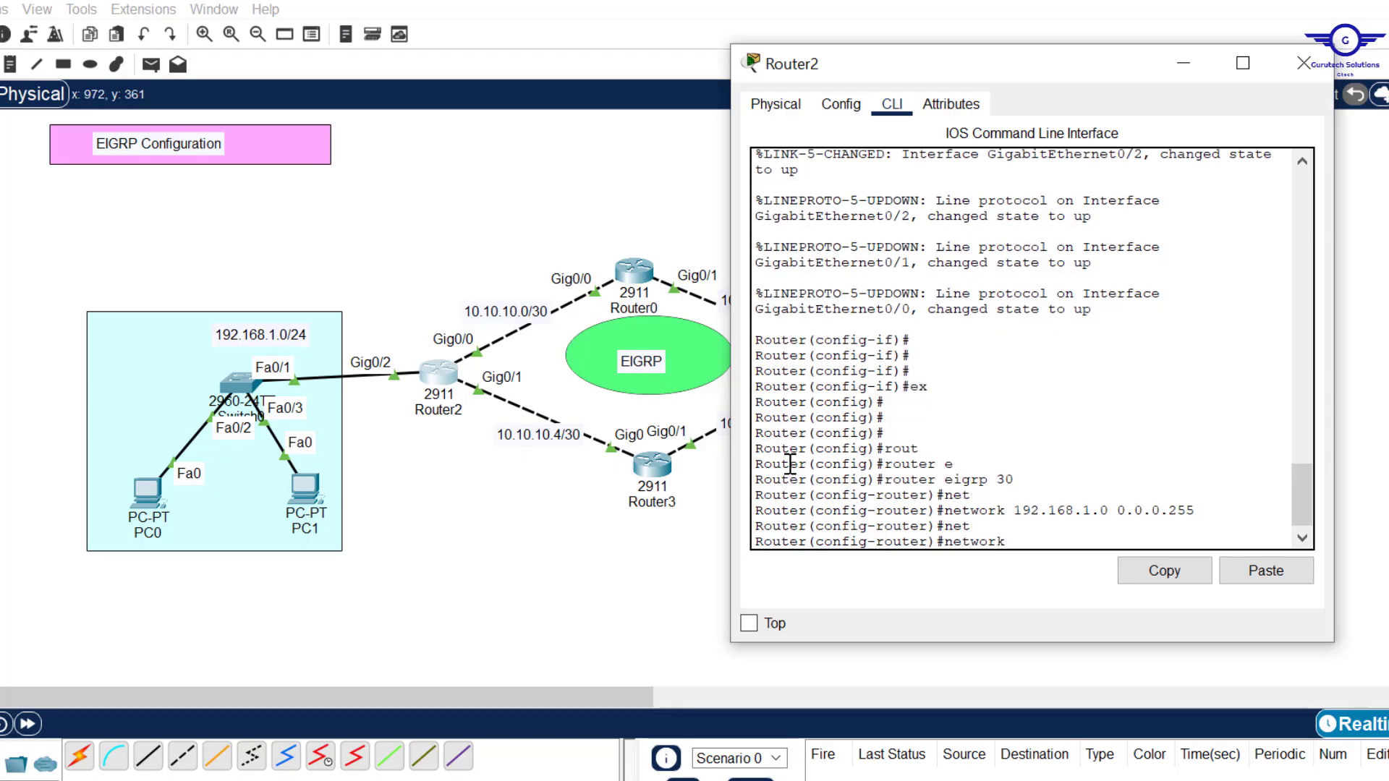
text(10.10.10.0 0.0.0.3)
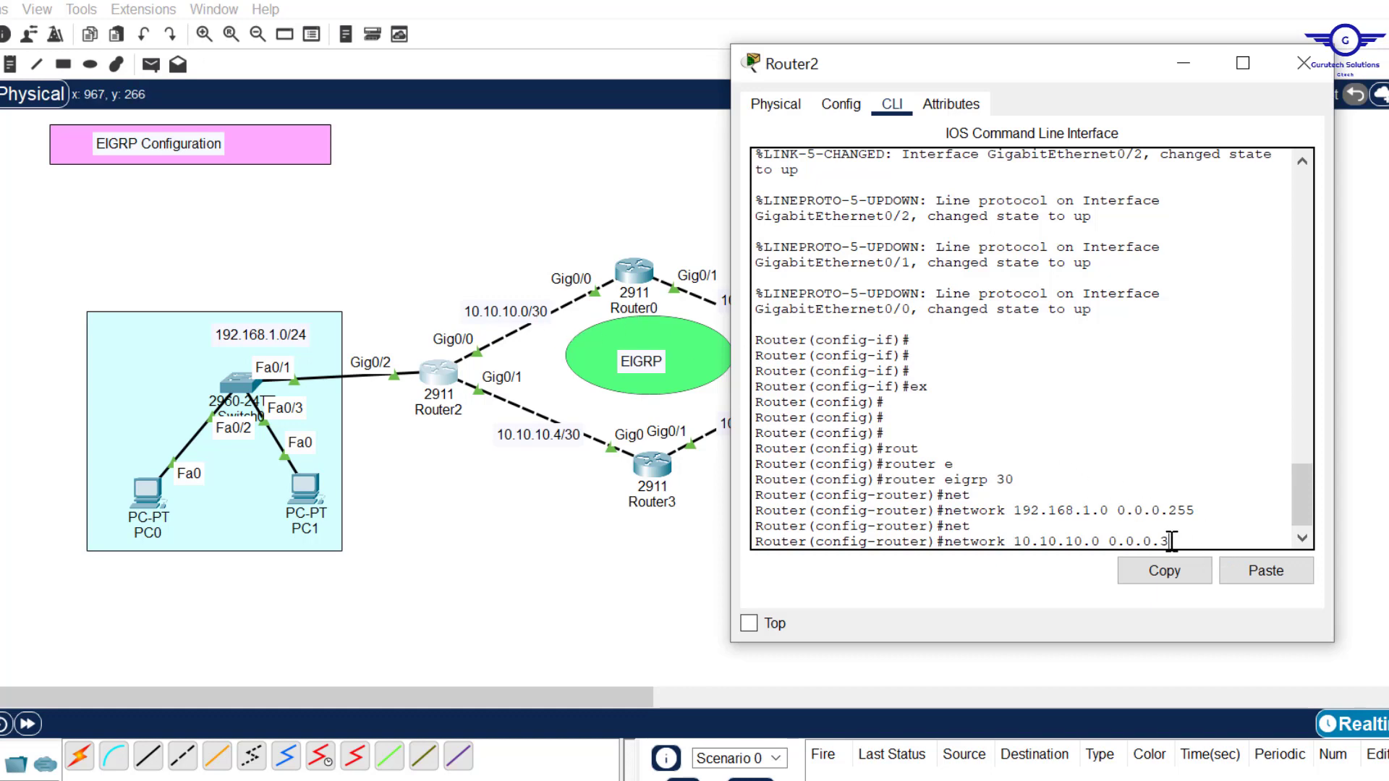
drag(1169, 541, 1113, 541)
key(Return)
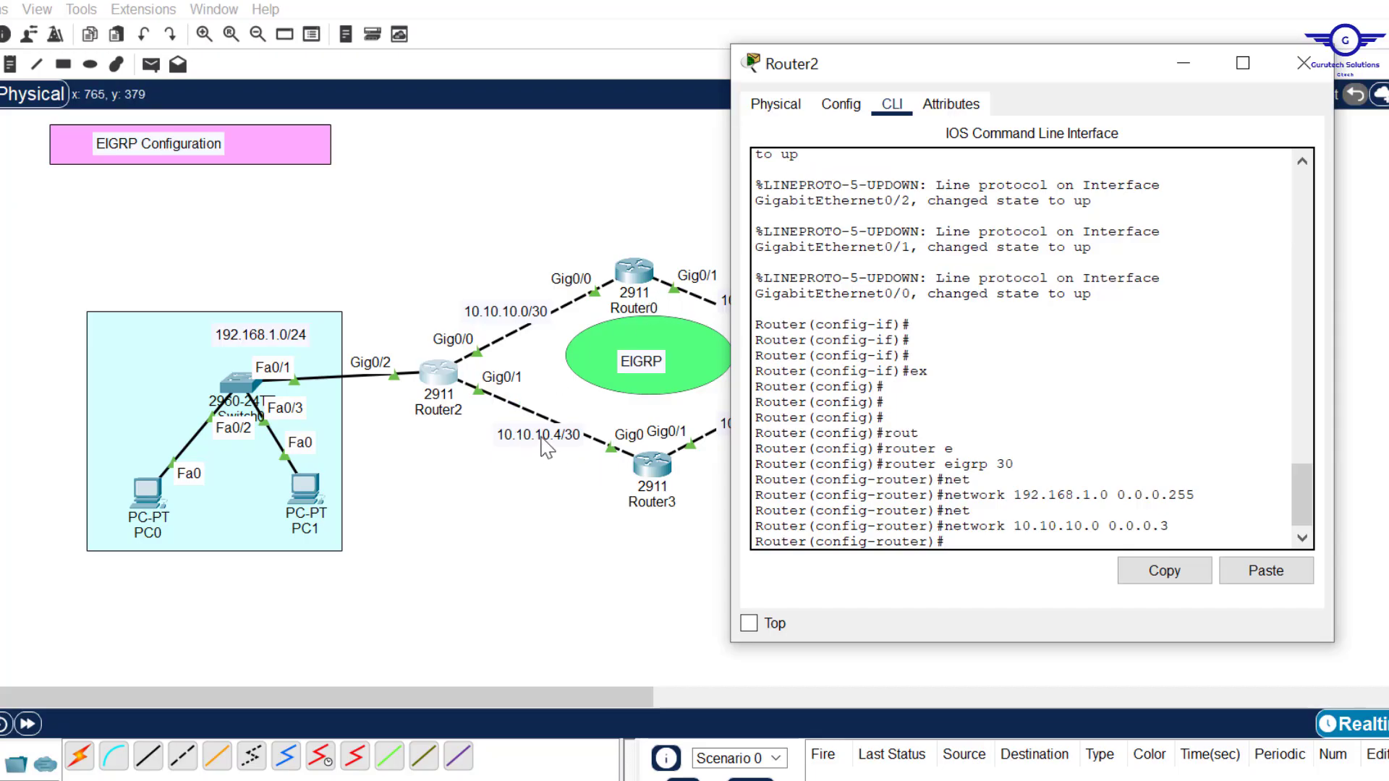
key(Up)
key(Left)
key(Left)
key(Left)
key(Left)
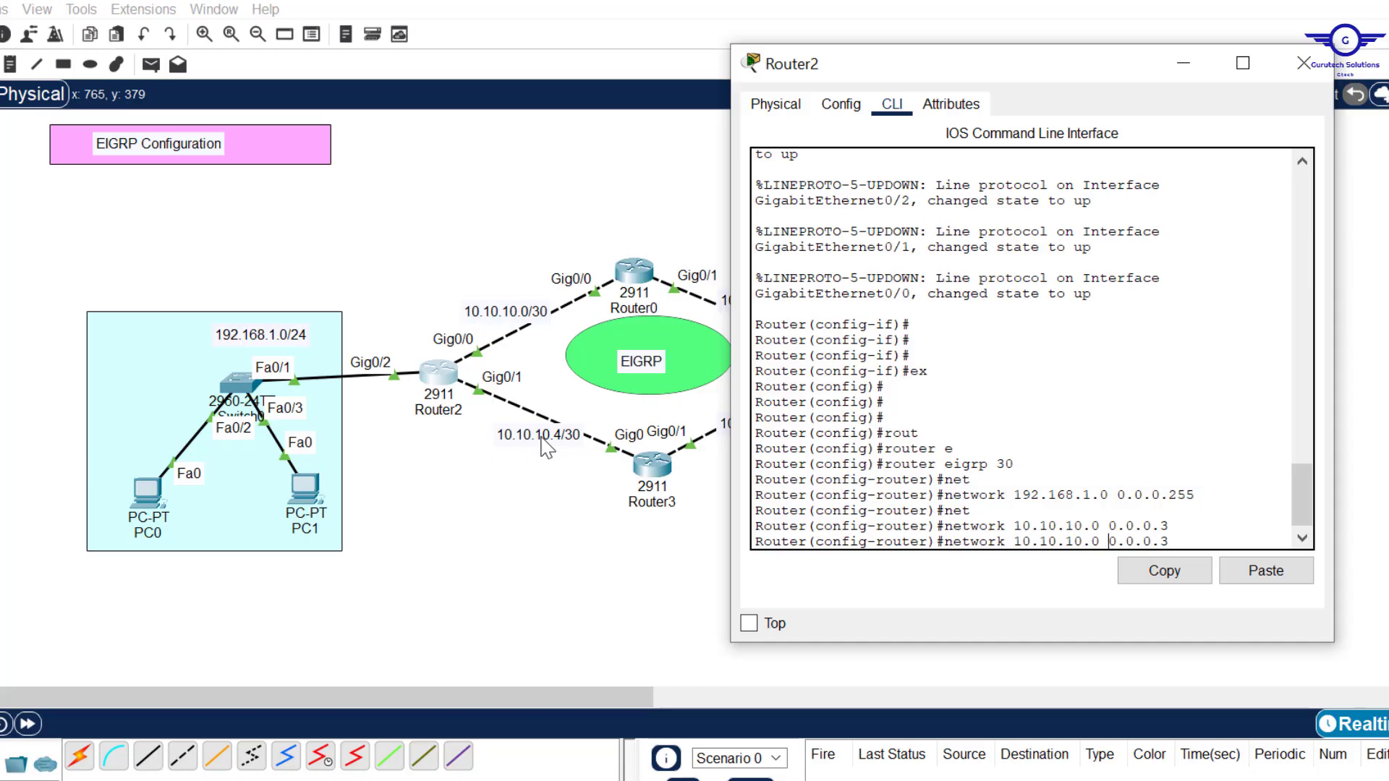
key(BackSpace)
text(4)
key(Return)
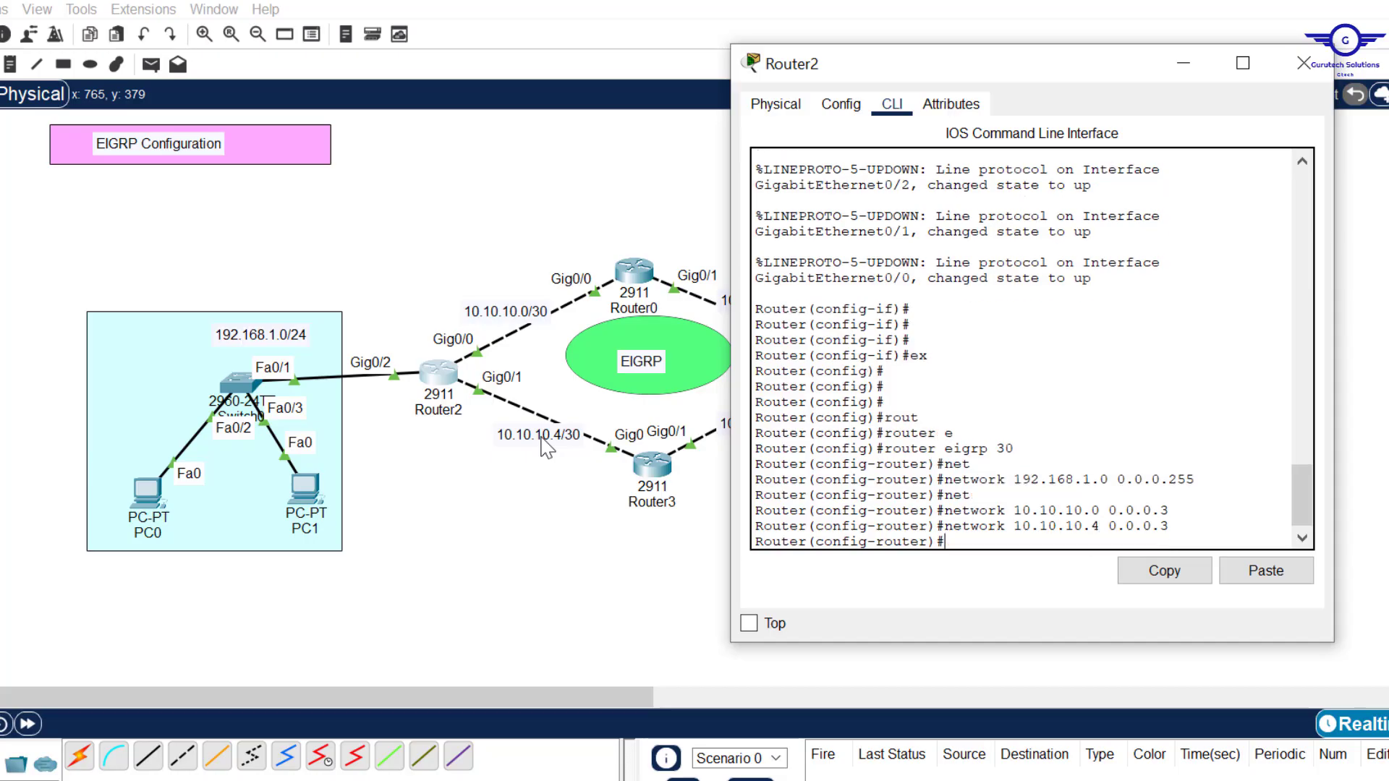
Exit router configuration and save Router2's configuration with do wr
text(exit)
key(Return)
key(Return)
key(Return)
key(Return)
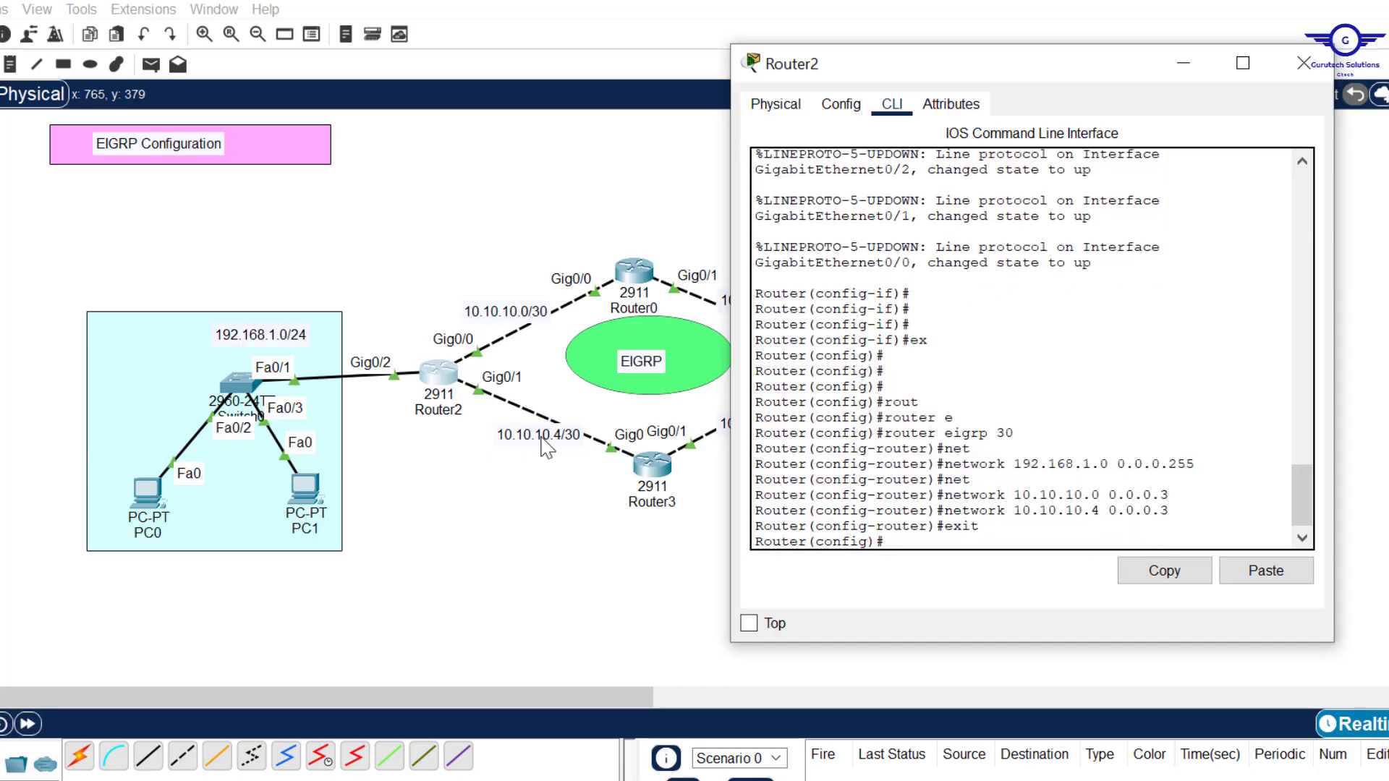
text(do wr)
key(Return)
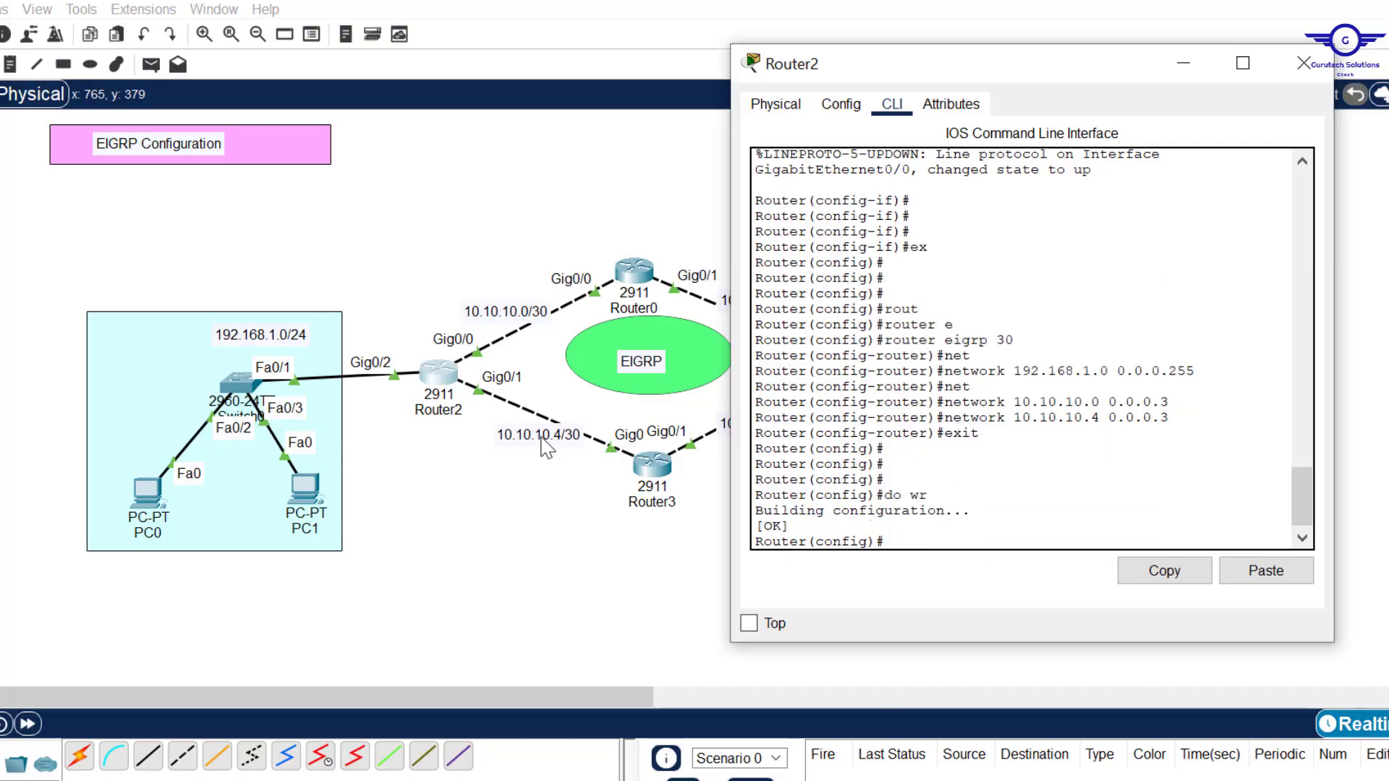
Copy the network 10.10.10.0 0.0.0.3 command from Router2's CLI
click(1302, 63)
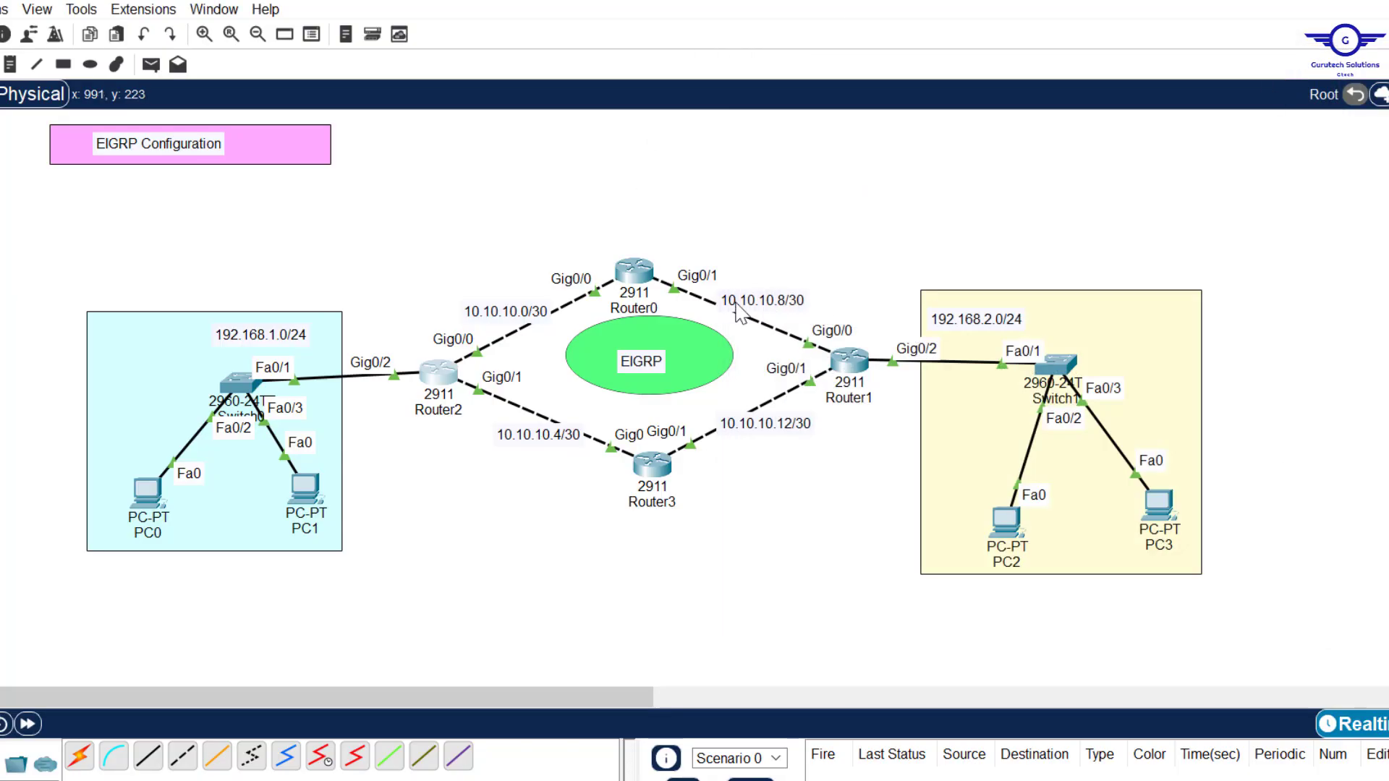
click(444, 373)
drag(848, 445, 627, 449)
click(840, 617)
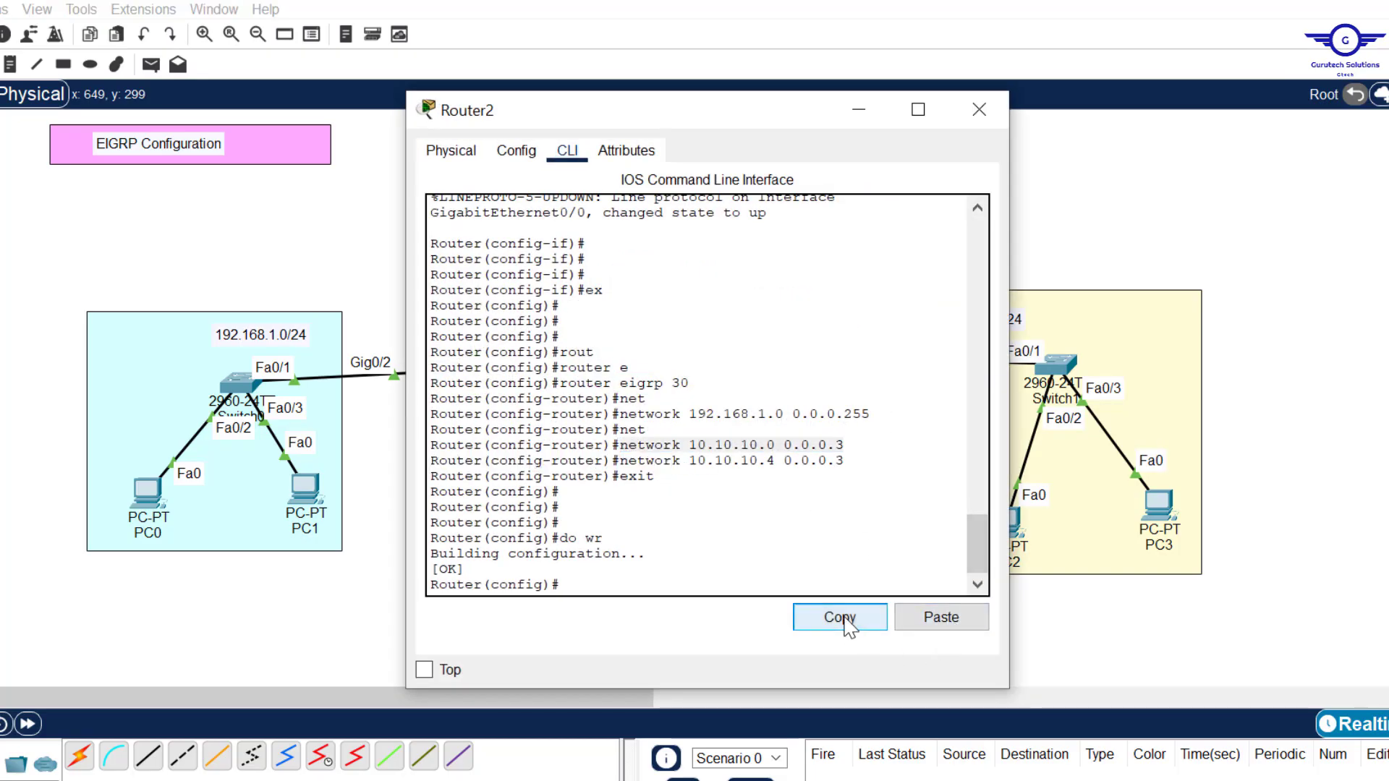
click(978, 109)
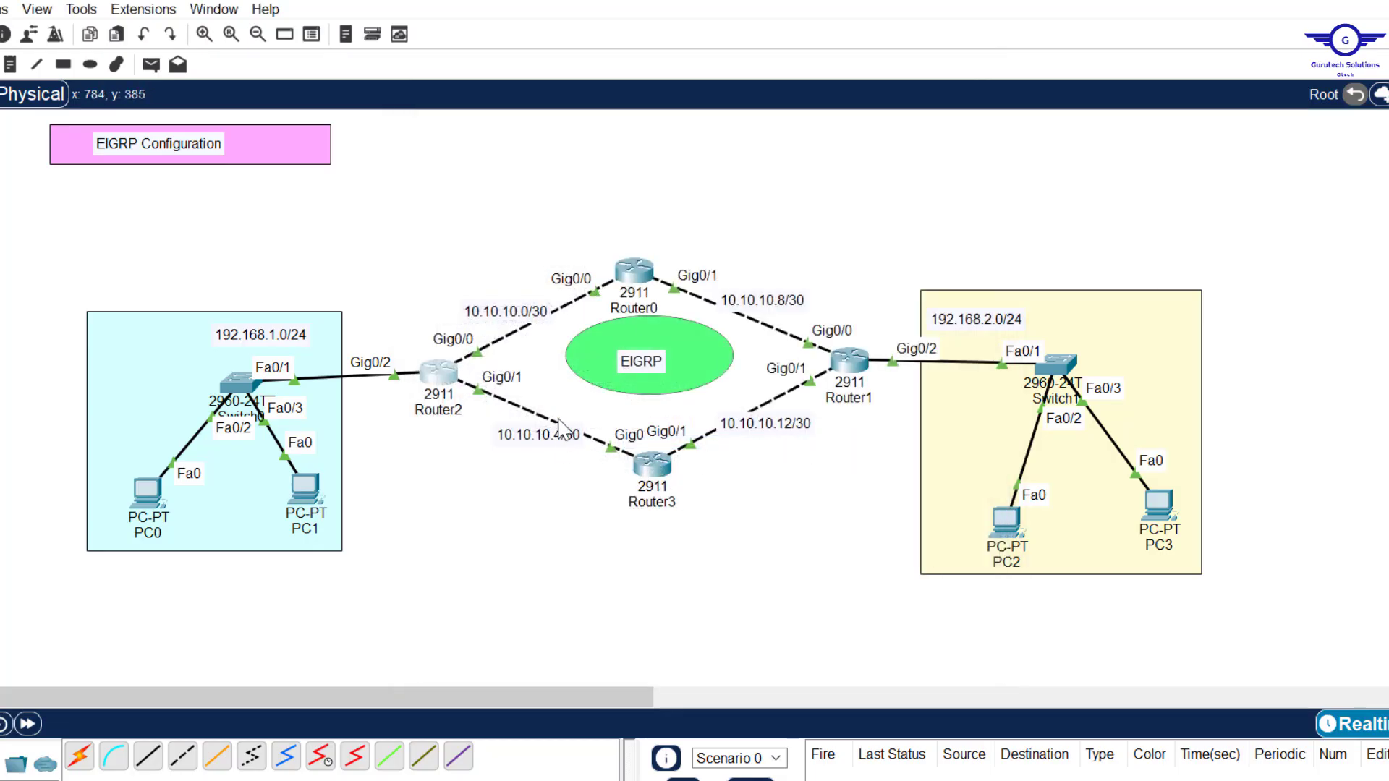
Start EIGRP process 30 on Router3 from its CLI
click(652, 464)
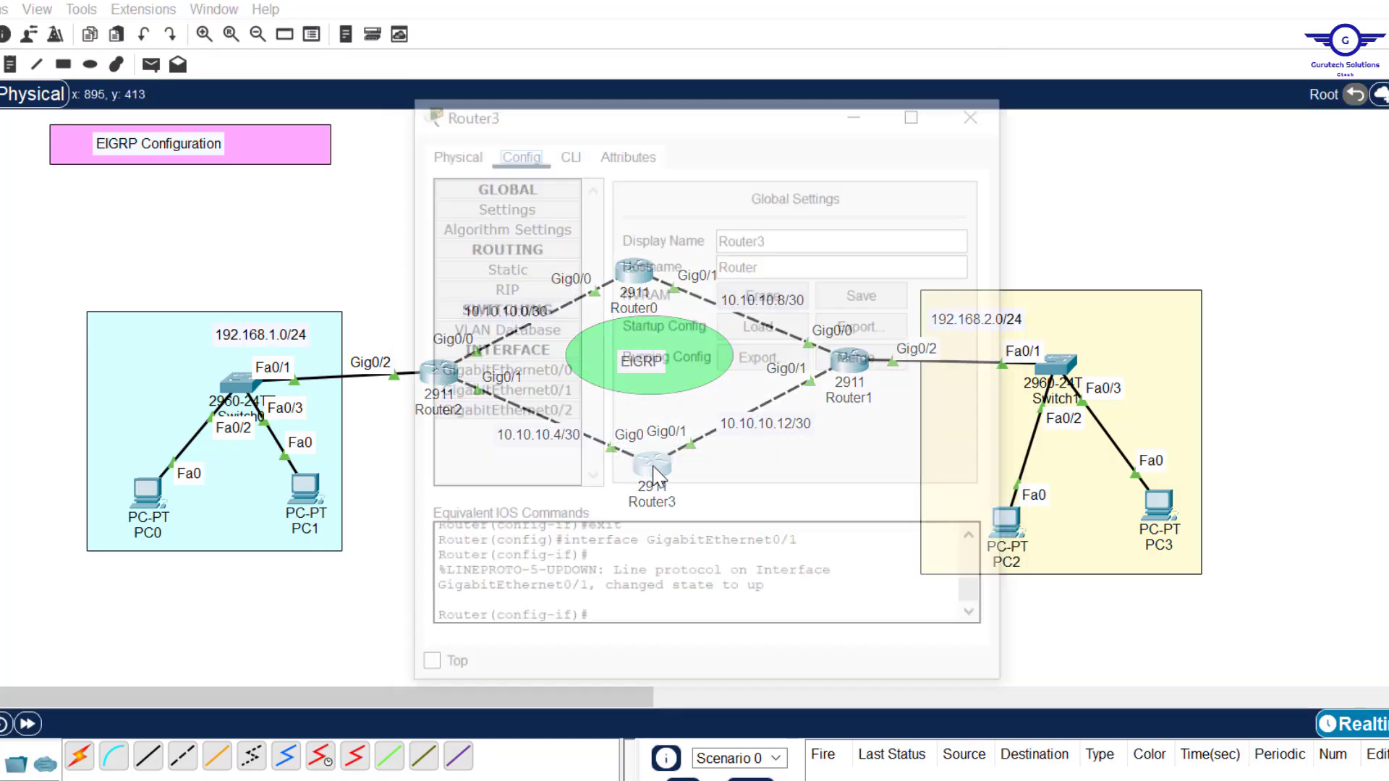
click(567, 151)
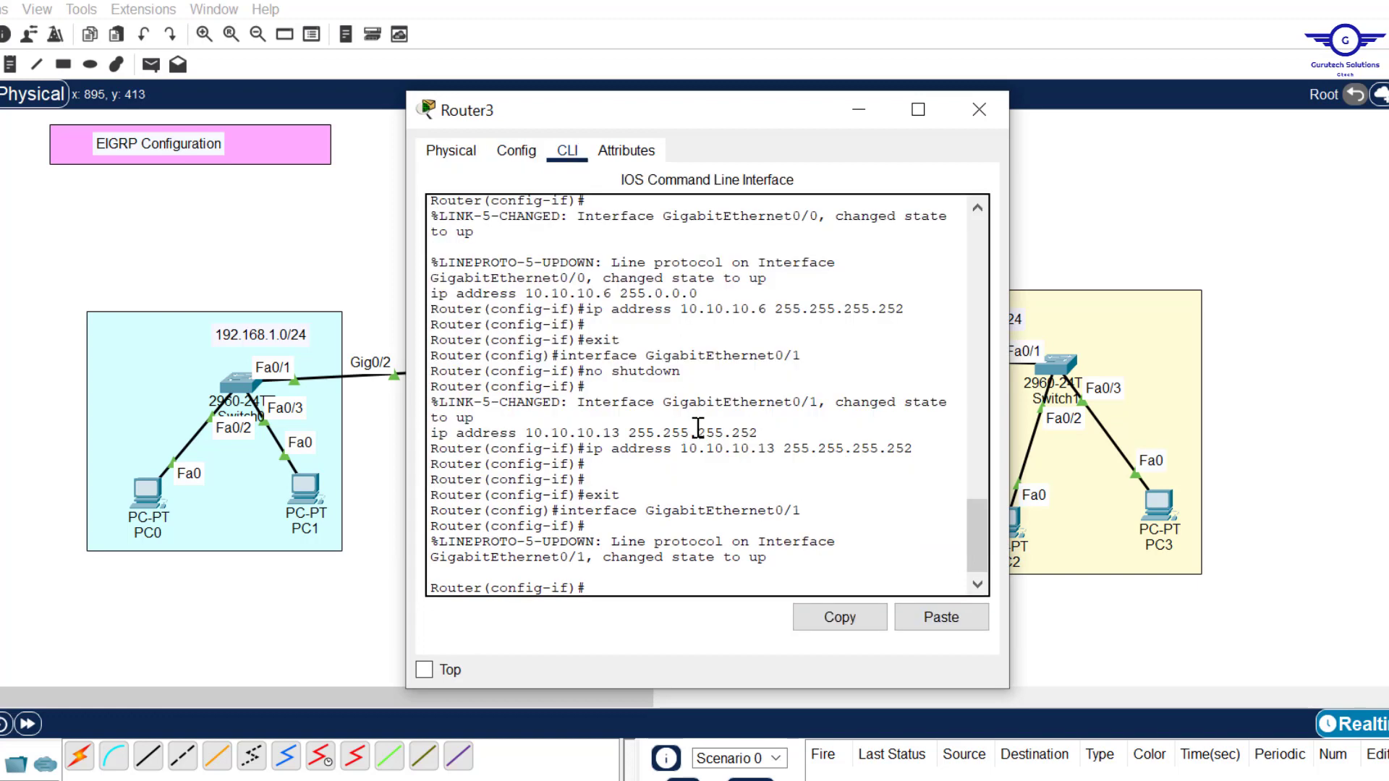
key(Return)
key(Return)
text(ex)
key(Return)
key(Return)
key(Return)
key(Return)
key(Return)
key(Return)
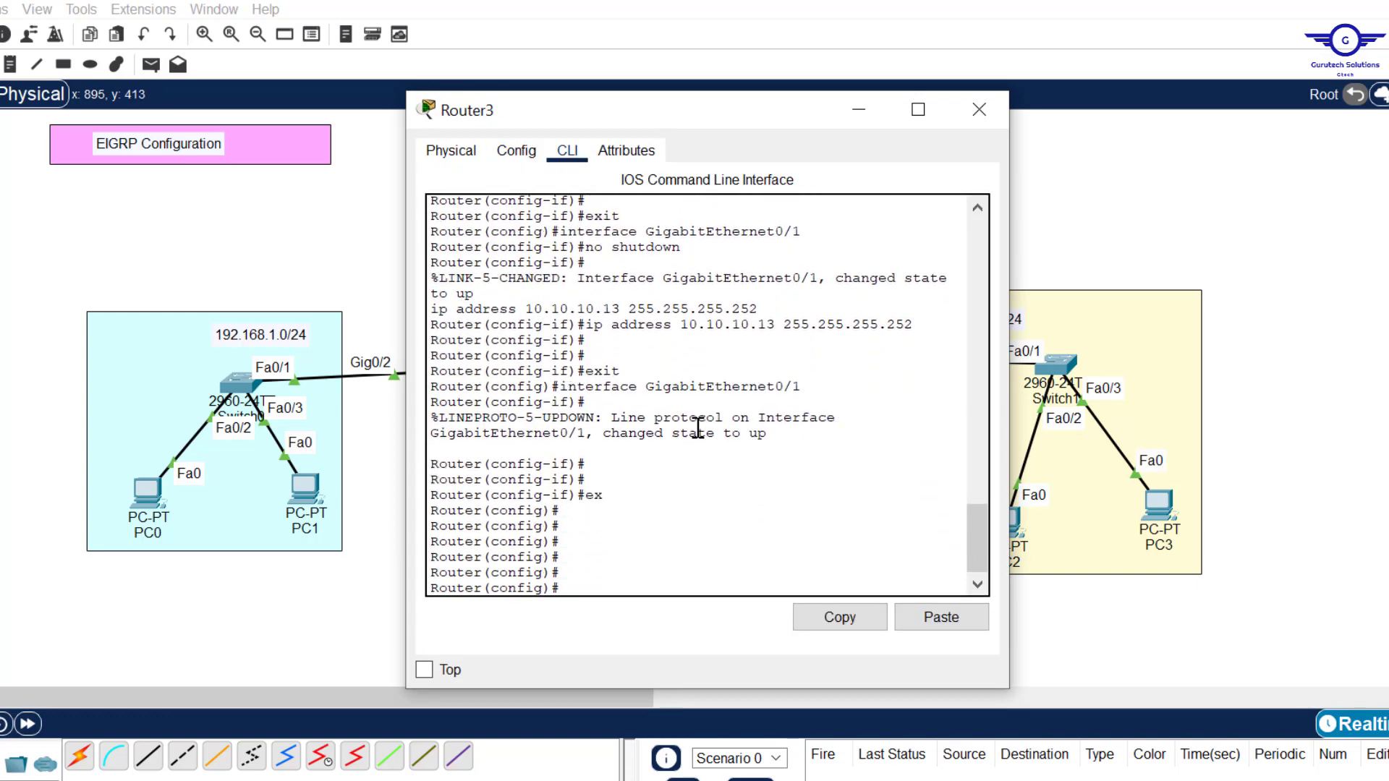
text(rout)
key(Tab)
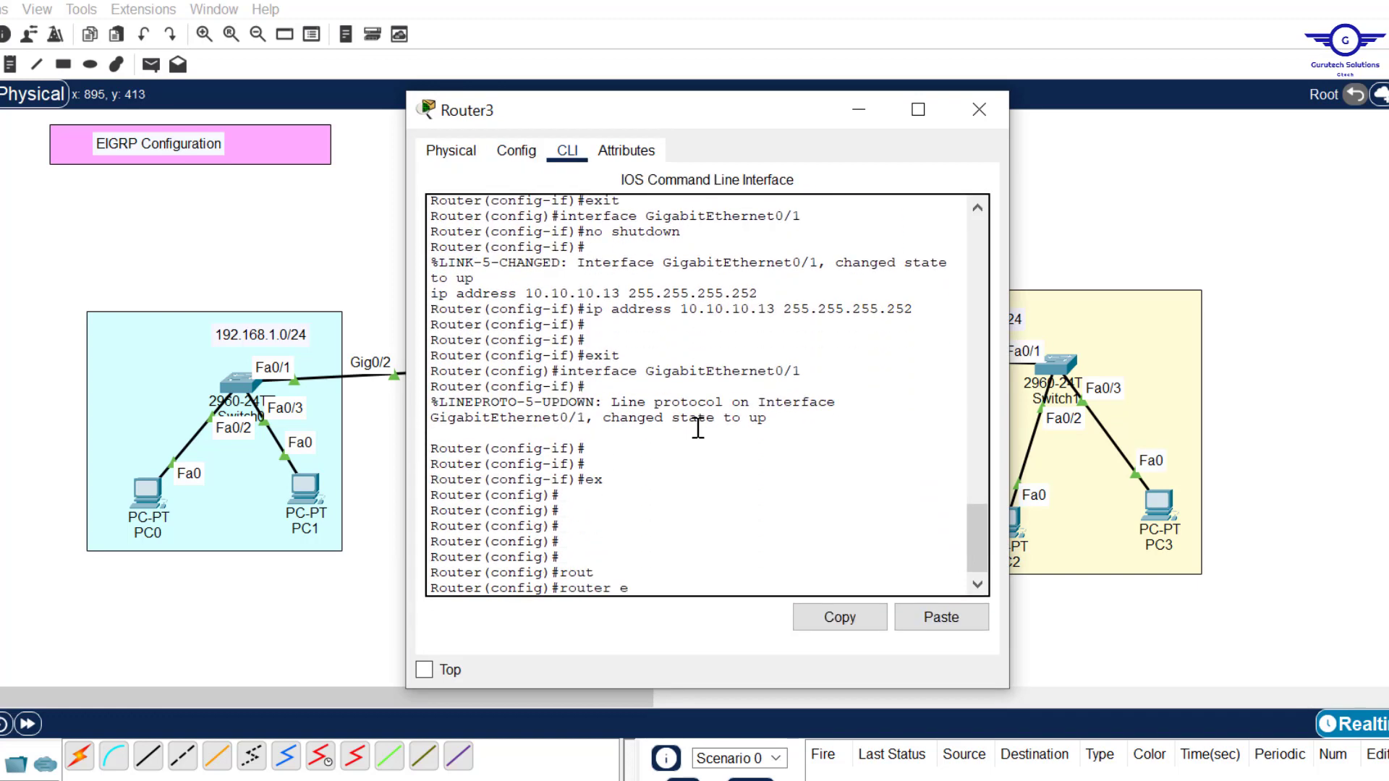
text(e)
key(Tab)
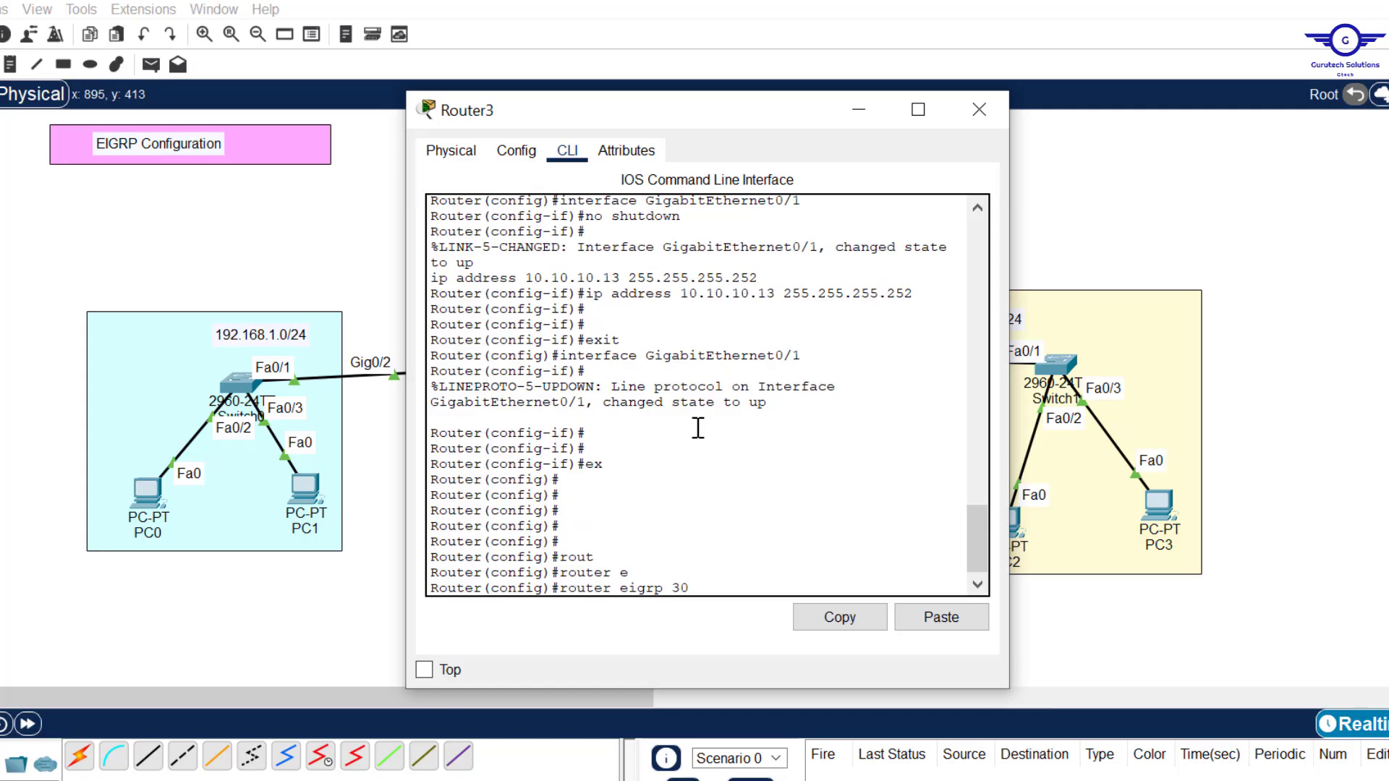
key(Return)
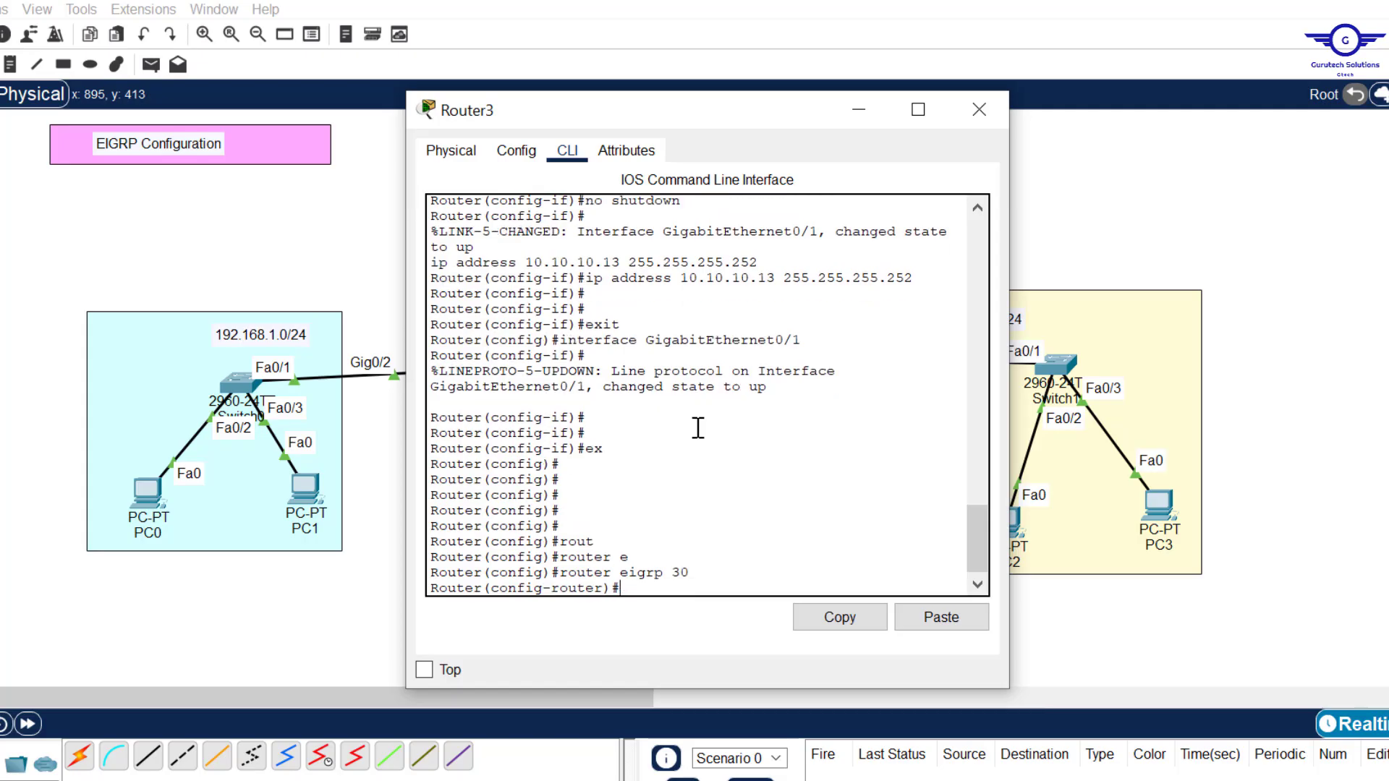
Advertise networks 10.10.10.4 and 10.10.10.12 with wildcard 0.0.0.3 on Router3
click(940, 617)
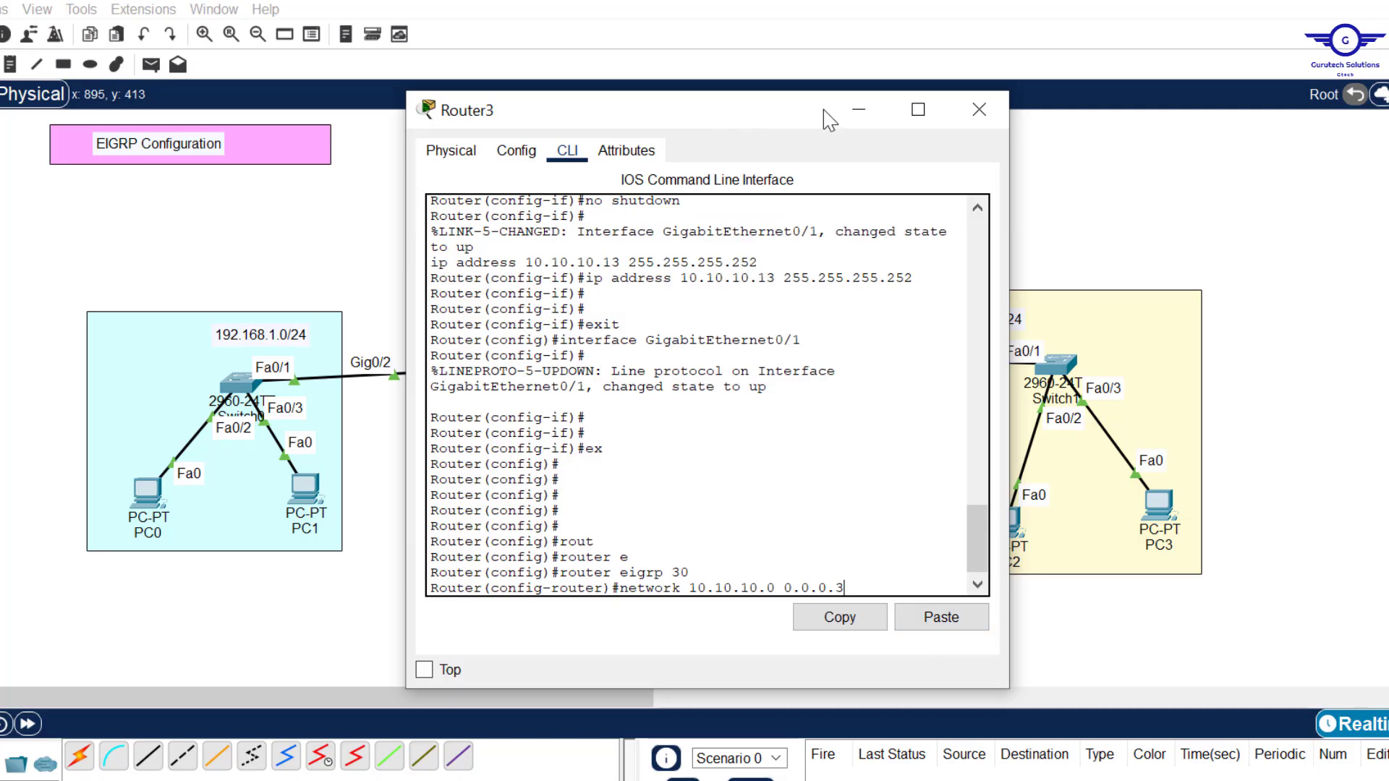
drag(831, 121, 1072, 105)
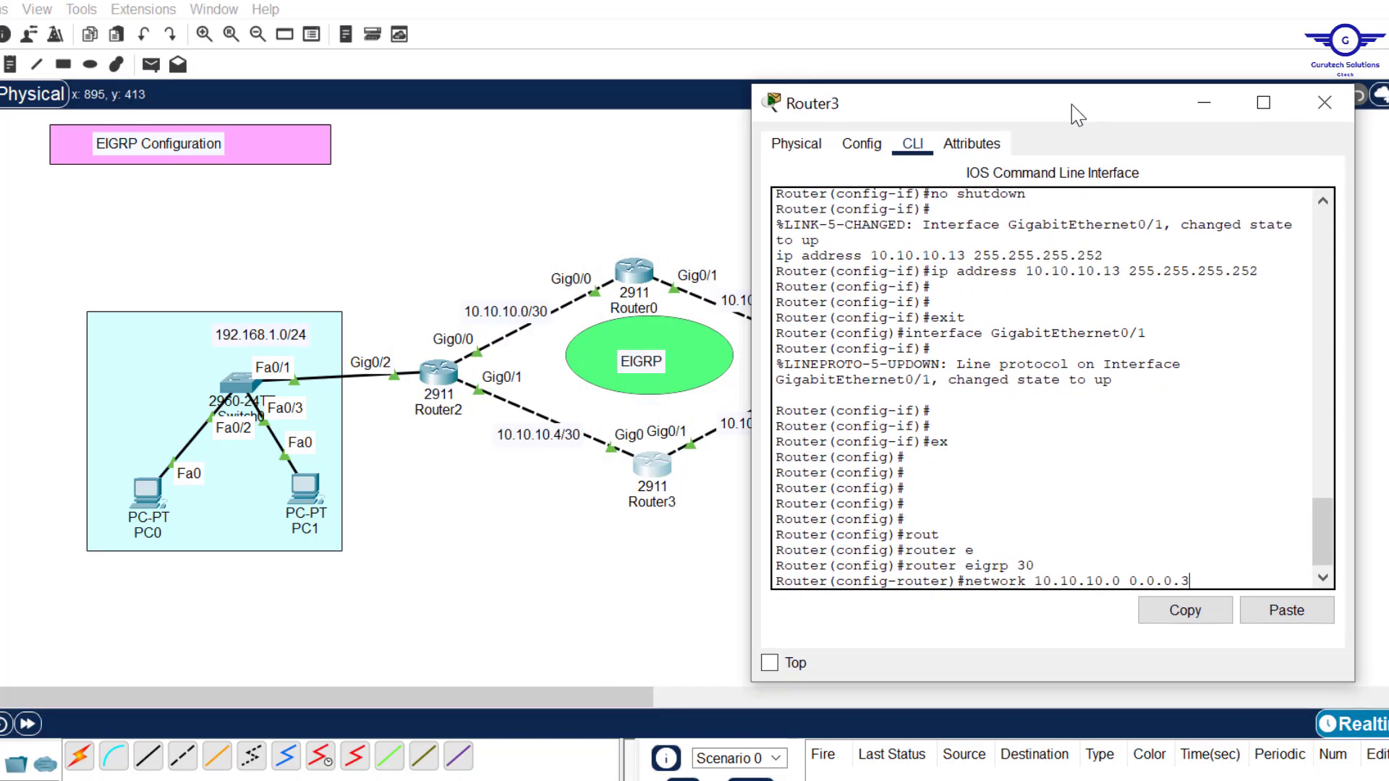
key(BackSpace)
text(4)
key(Return)
key(Return)
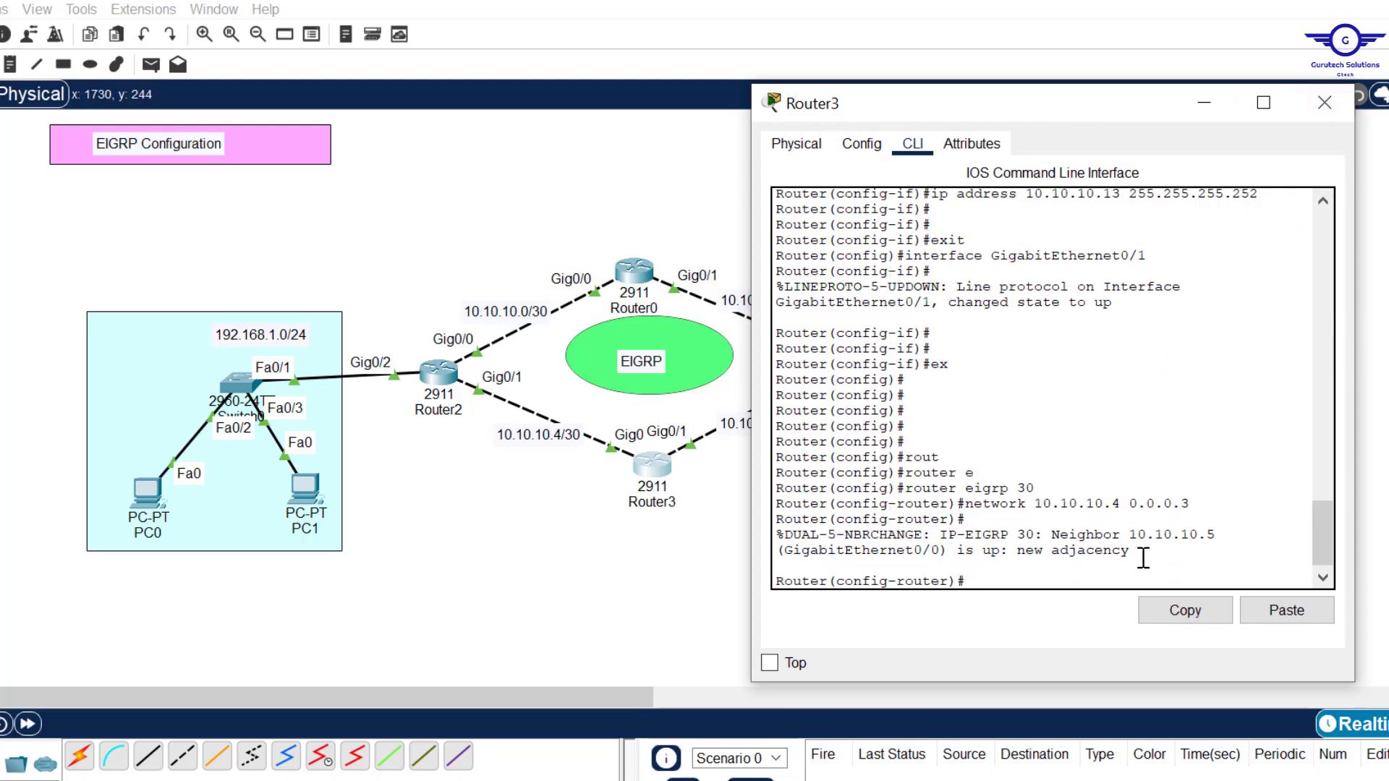
drag(1134, 553, 899, 547)
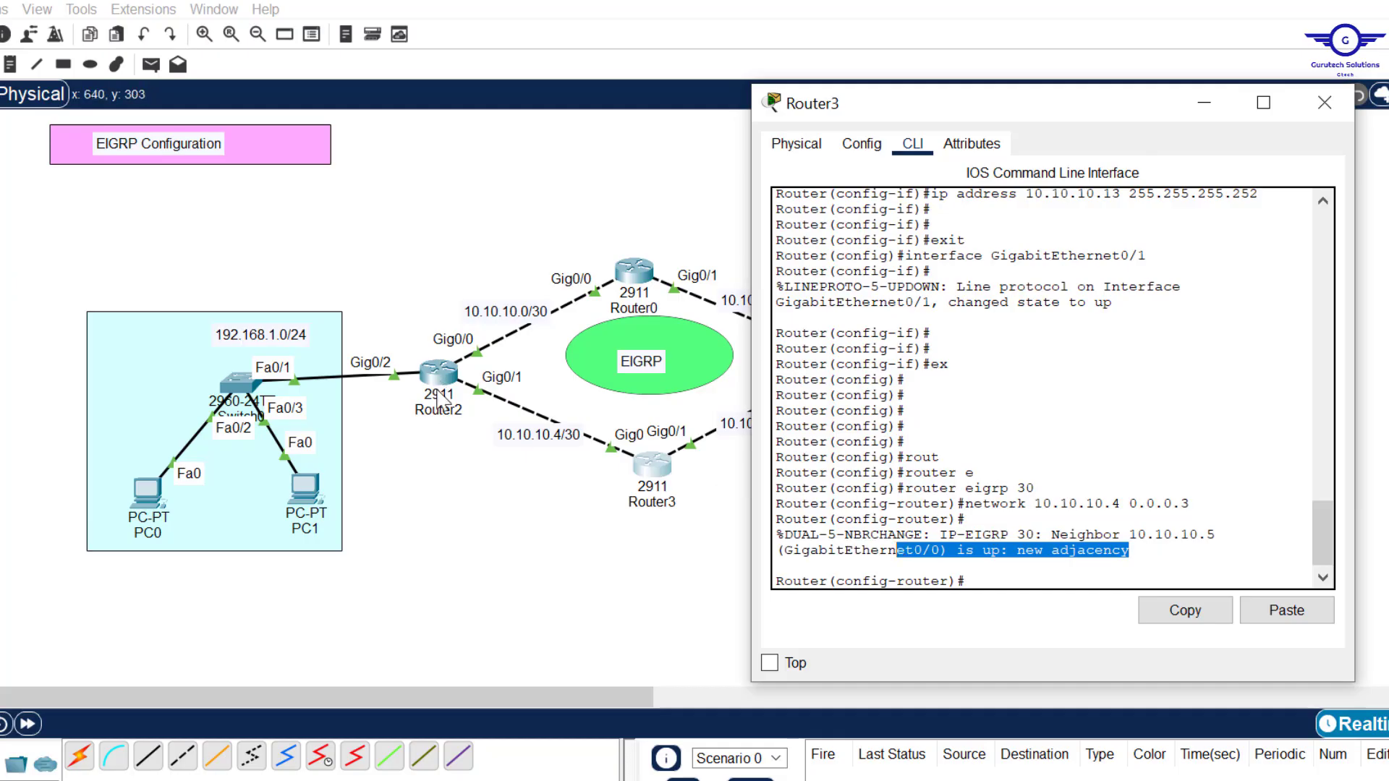
click(1007, 579)
key(Up)
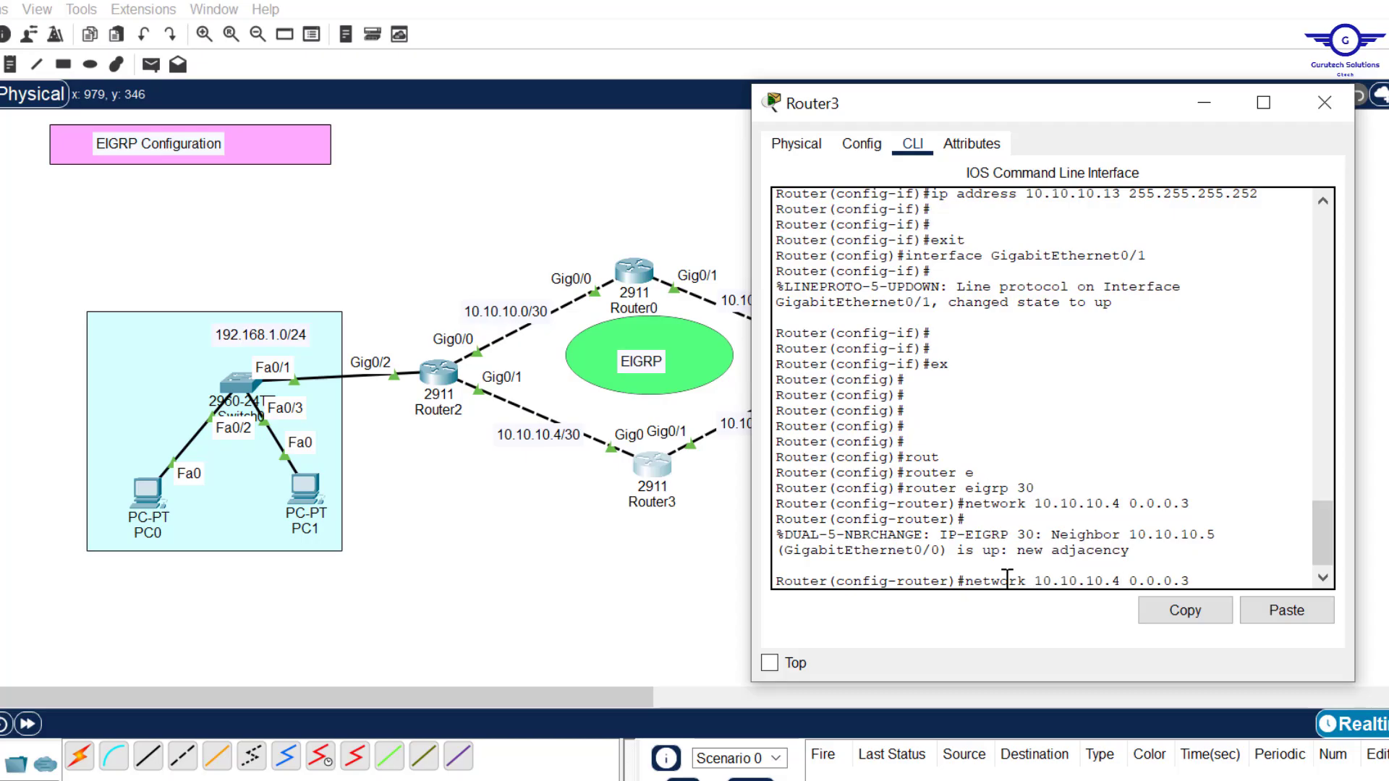
key(Left)
key(Left)
key(Left)
key(Left)
key(Left)
key(Left)
key(Left)
key(Left)
key(BackSpace)
text(12)
key(Return)
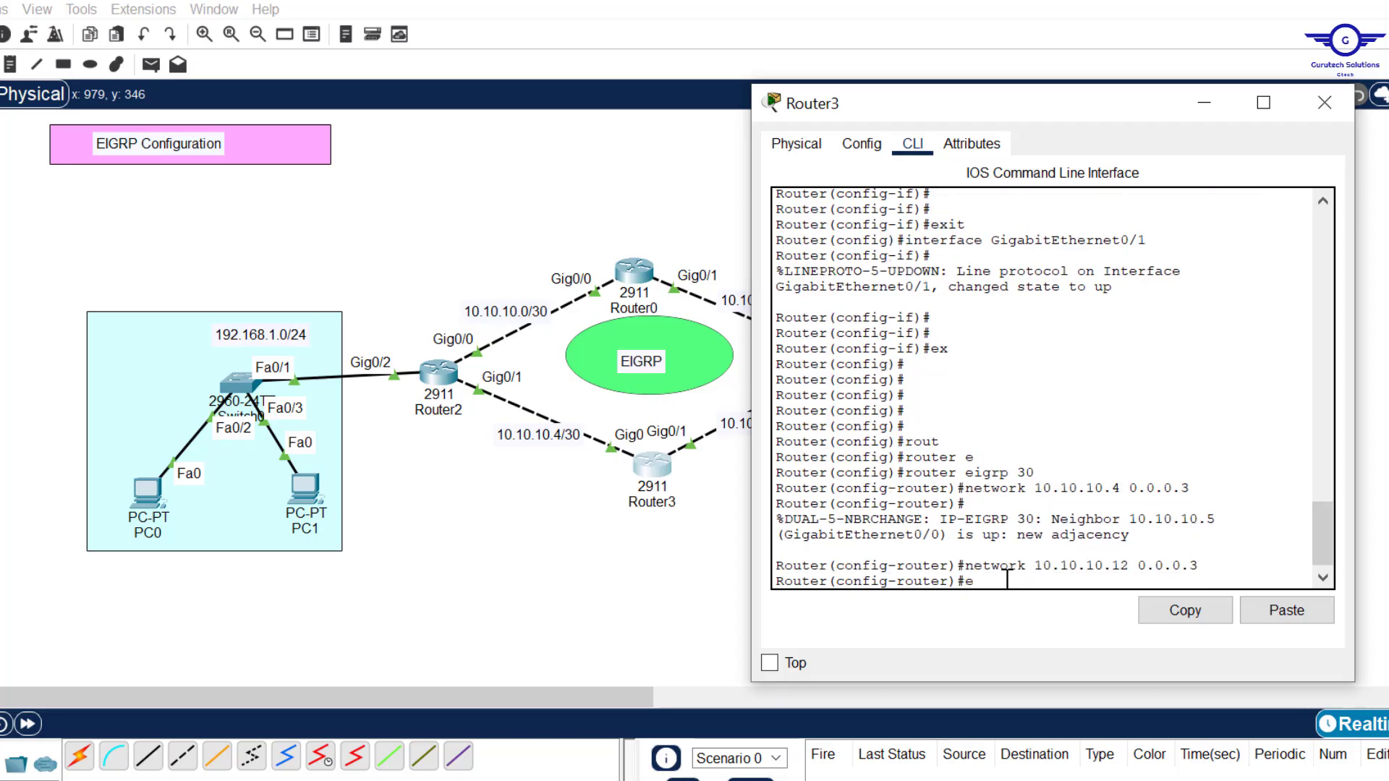
Exit, save Router3's configuration with do wr, and close its window
text(exit)
key(Return)
key(Return)
key(Return)
key(Return)
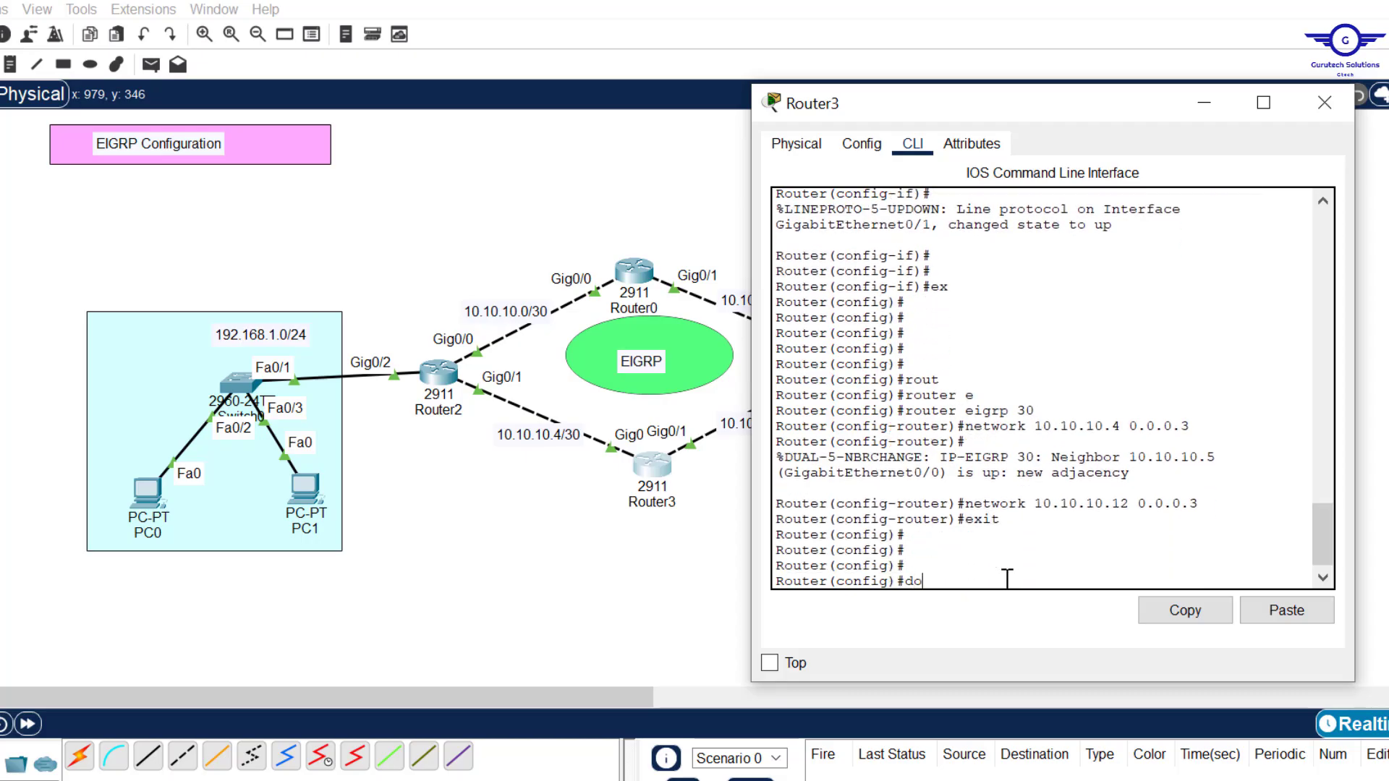
text(do wr)
key(Return)
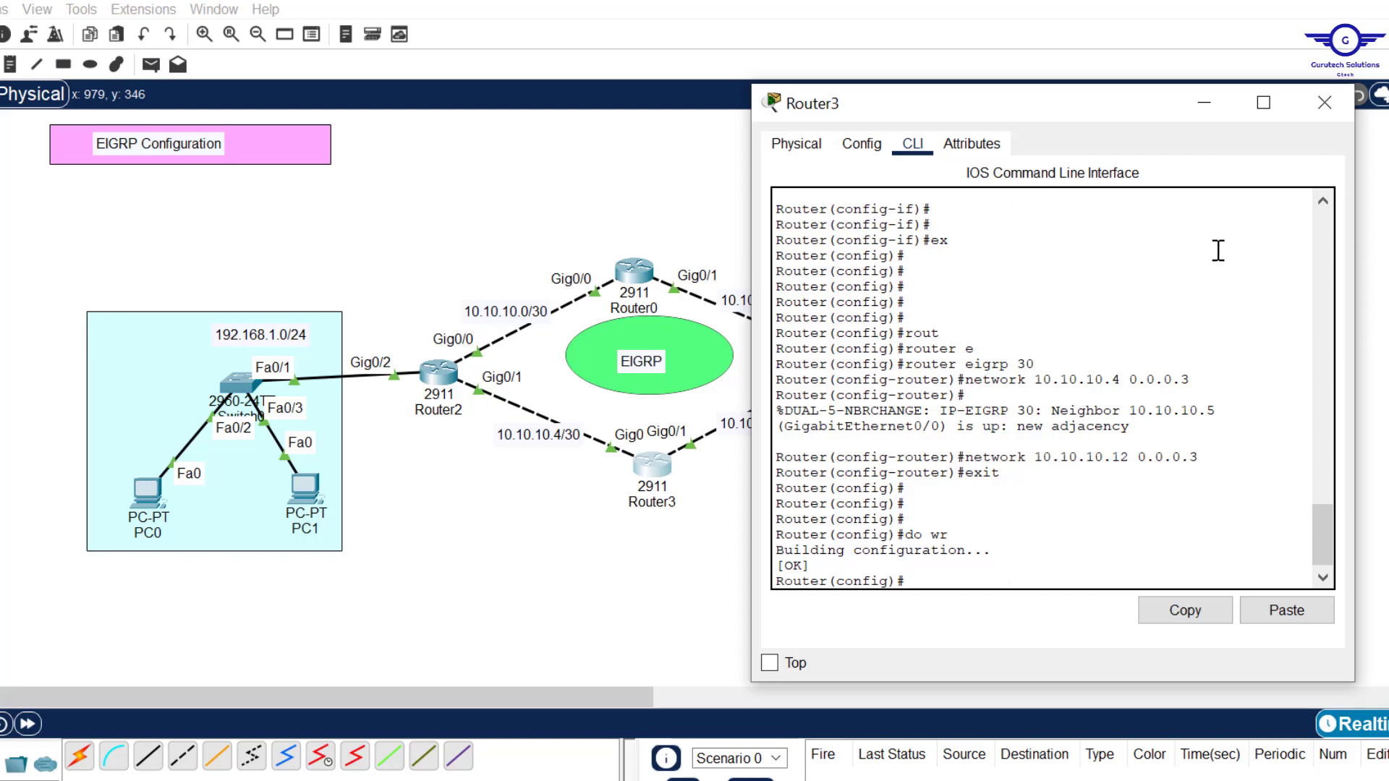
click(1324, 102)
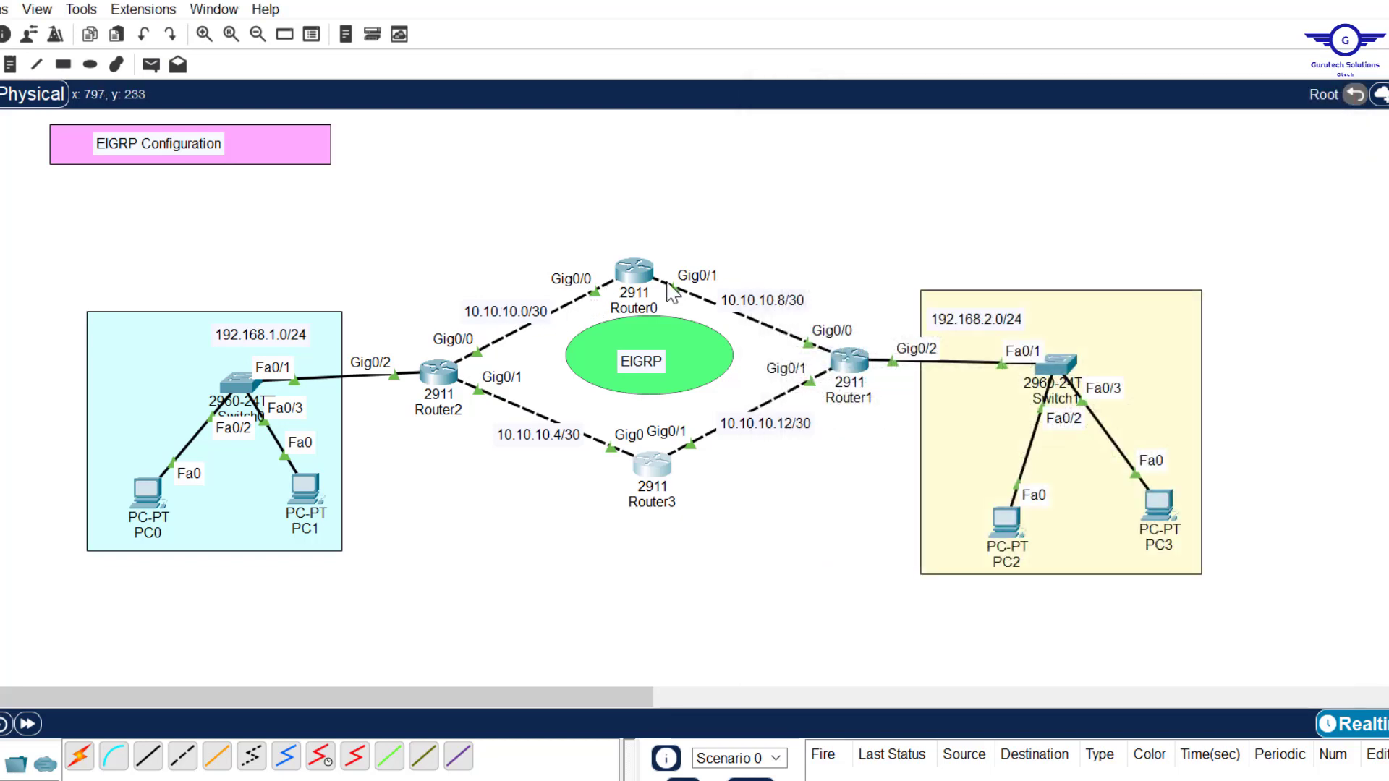
Start EIGRP process 30 on Router0 from its CLI
click(637, 273)
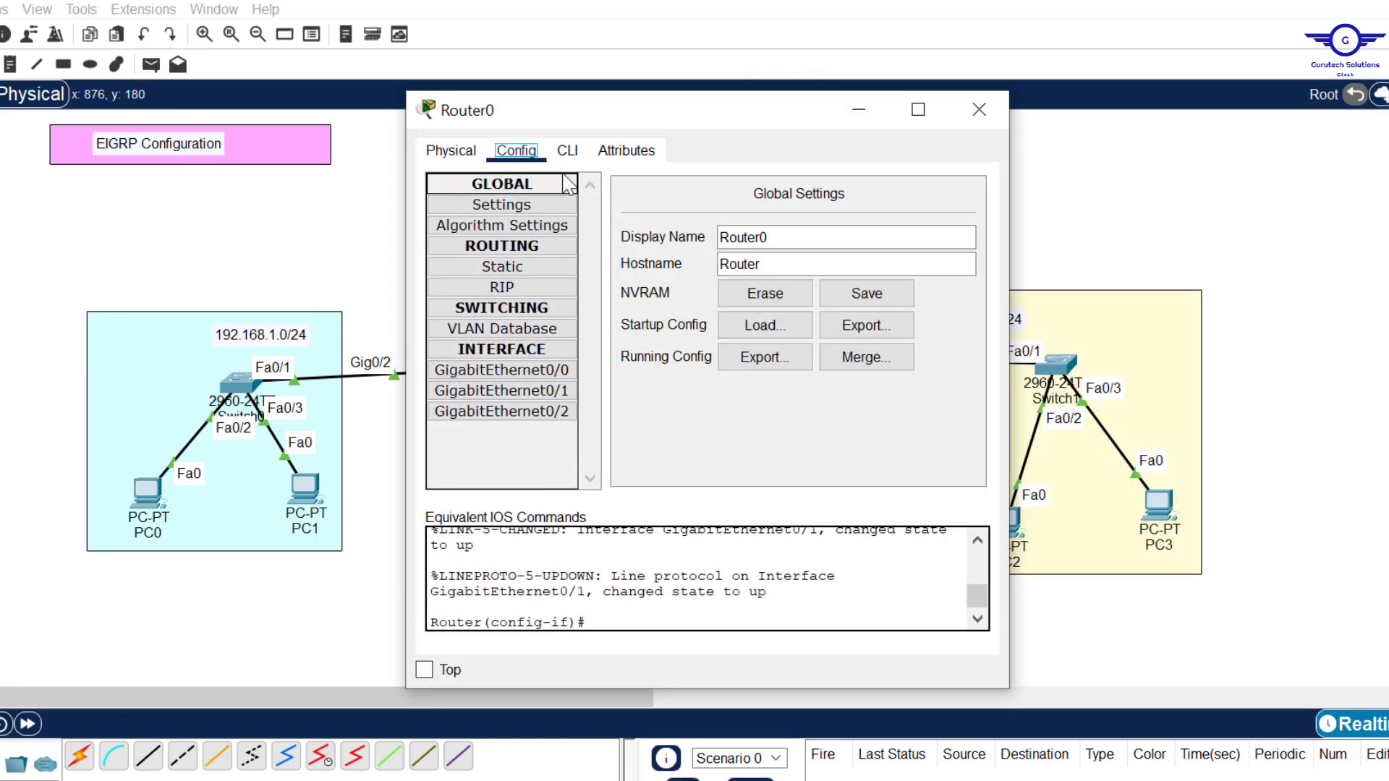
click(567, 150)
key(Return)
key(Return)
text(ex)
key(Return)
key(Return)
key(Return)
key(Return)
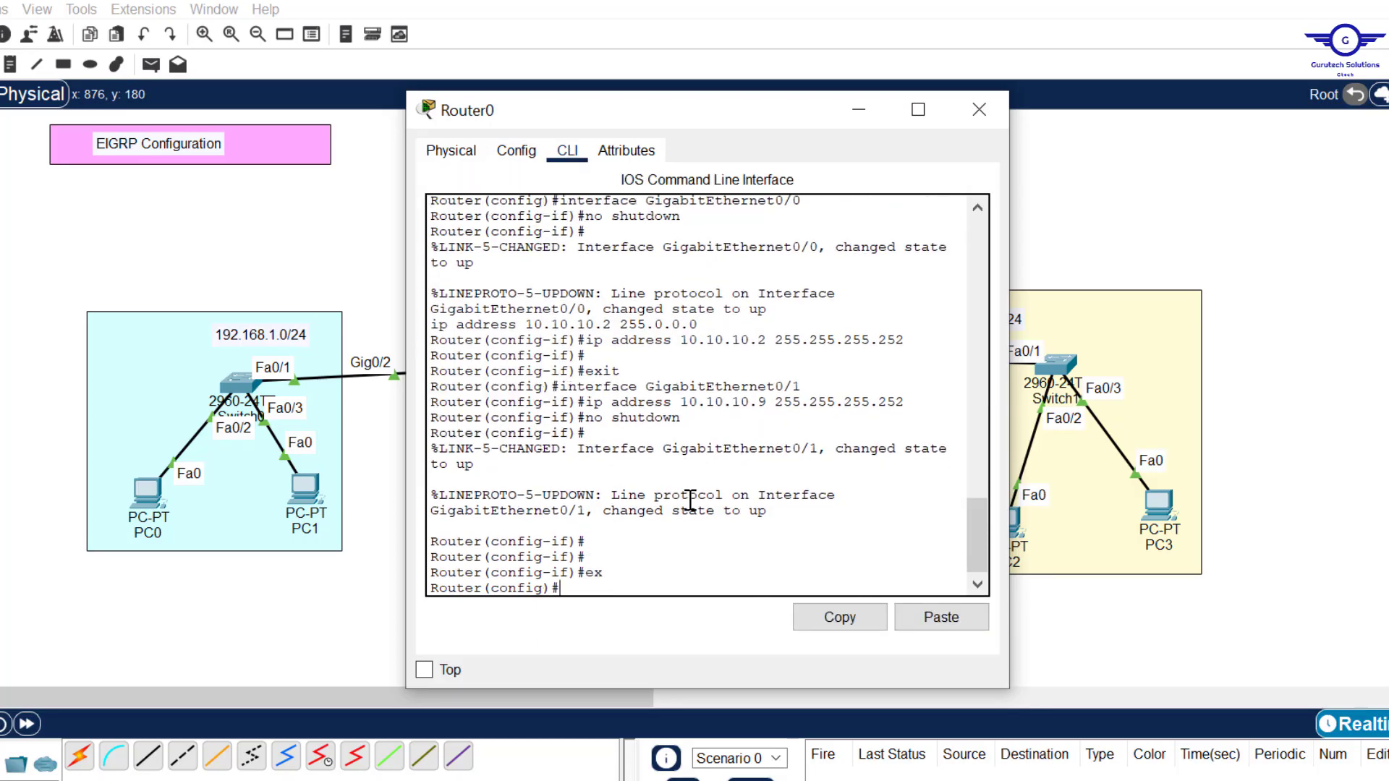
text(rout)
key(Tab)
text(e)
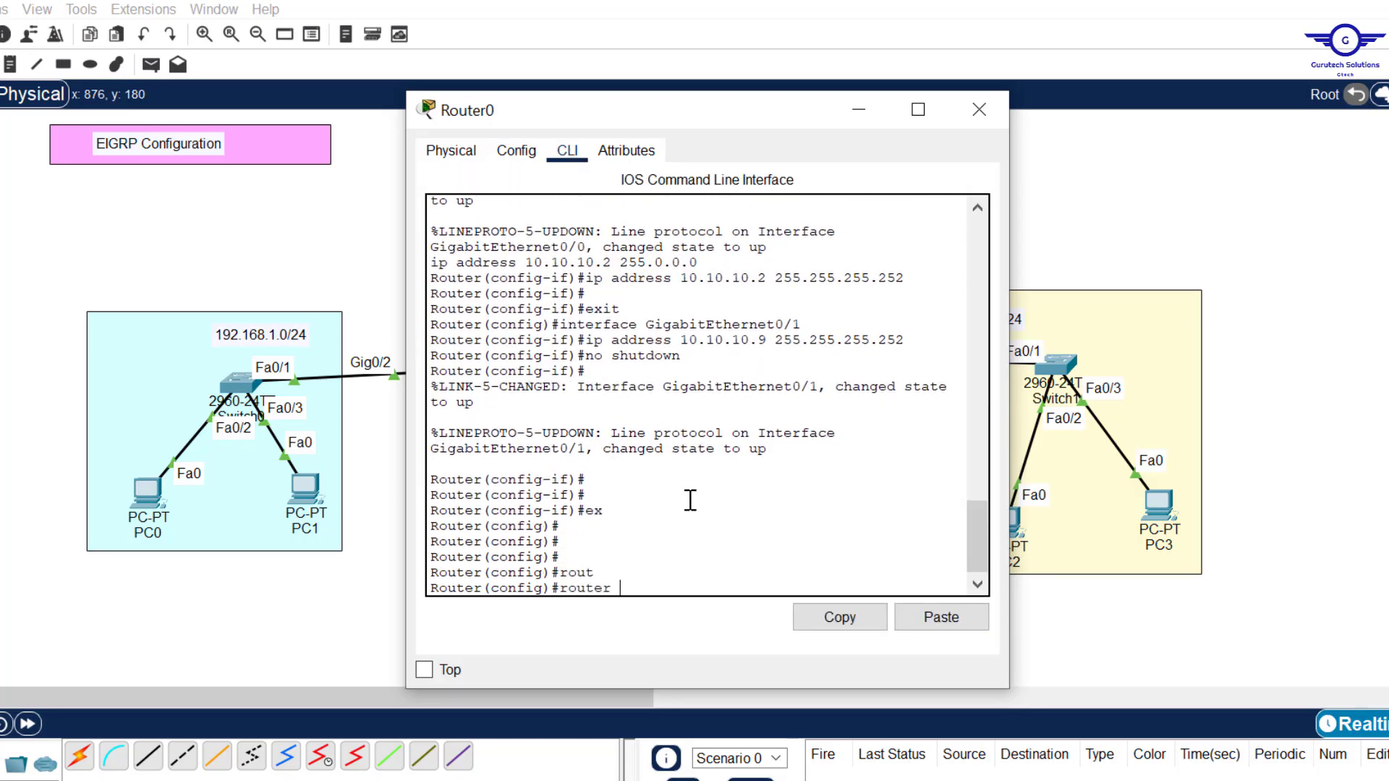
key(Tab)
text(30)
key(Return)
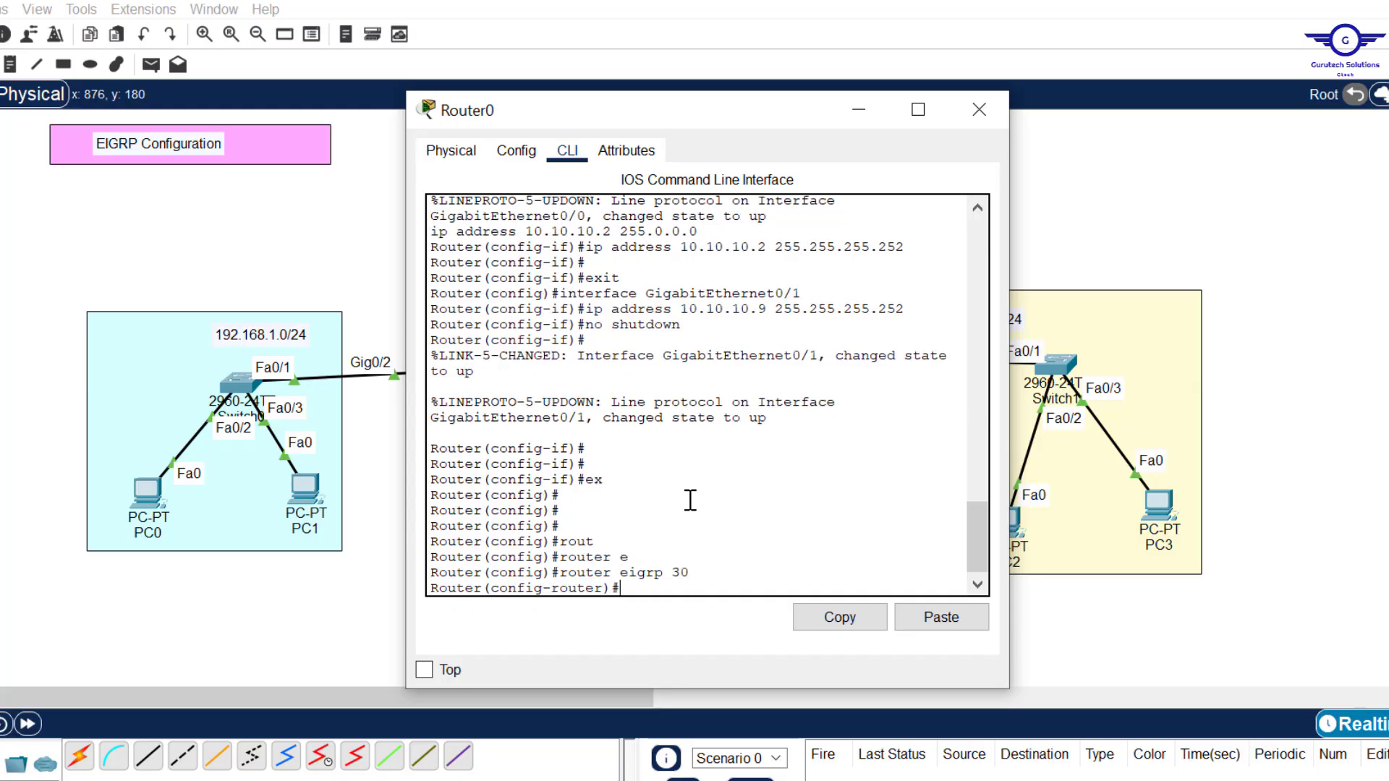
Advertise networks 10.10.10.0 and 10.10.10.8 with wildcard 0.0.0.3 on Router0
click(941, 617)
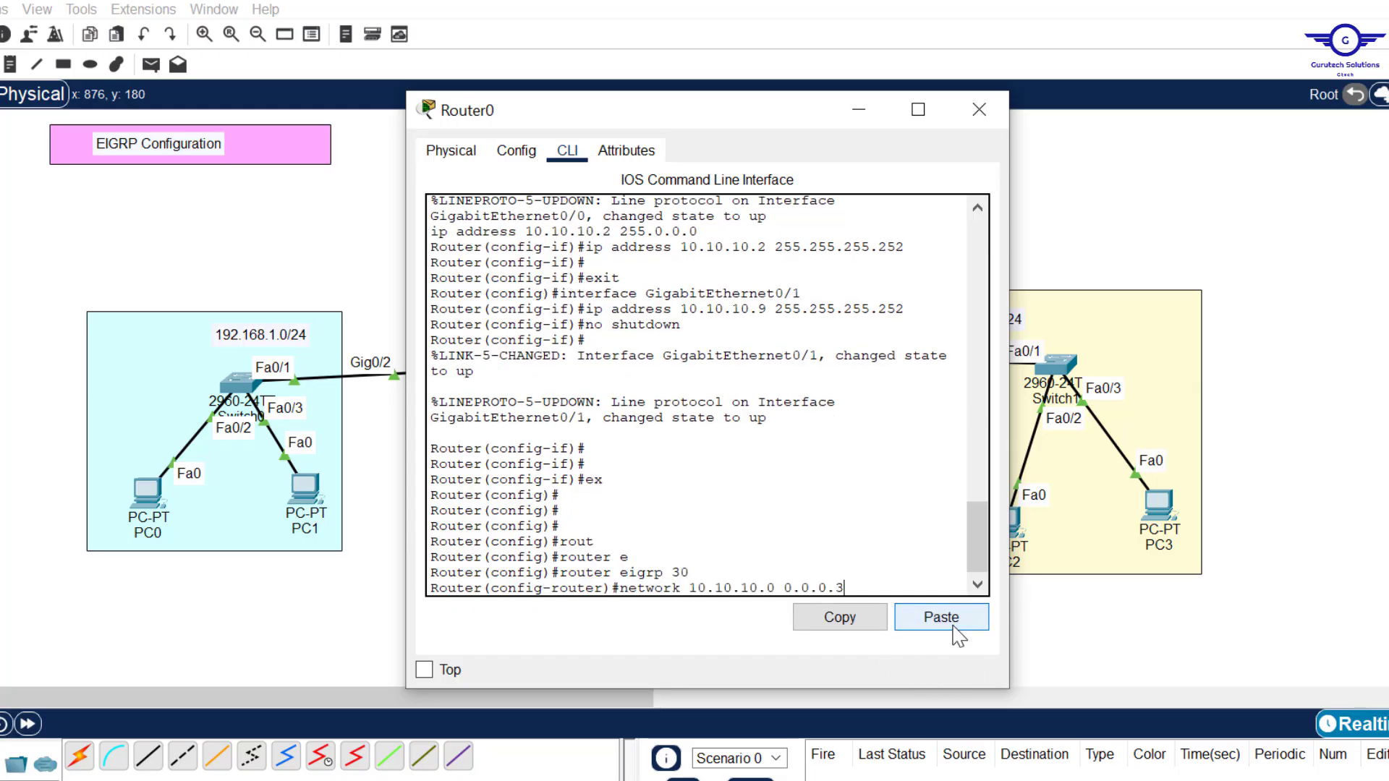
key(Return)
key(Return)
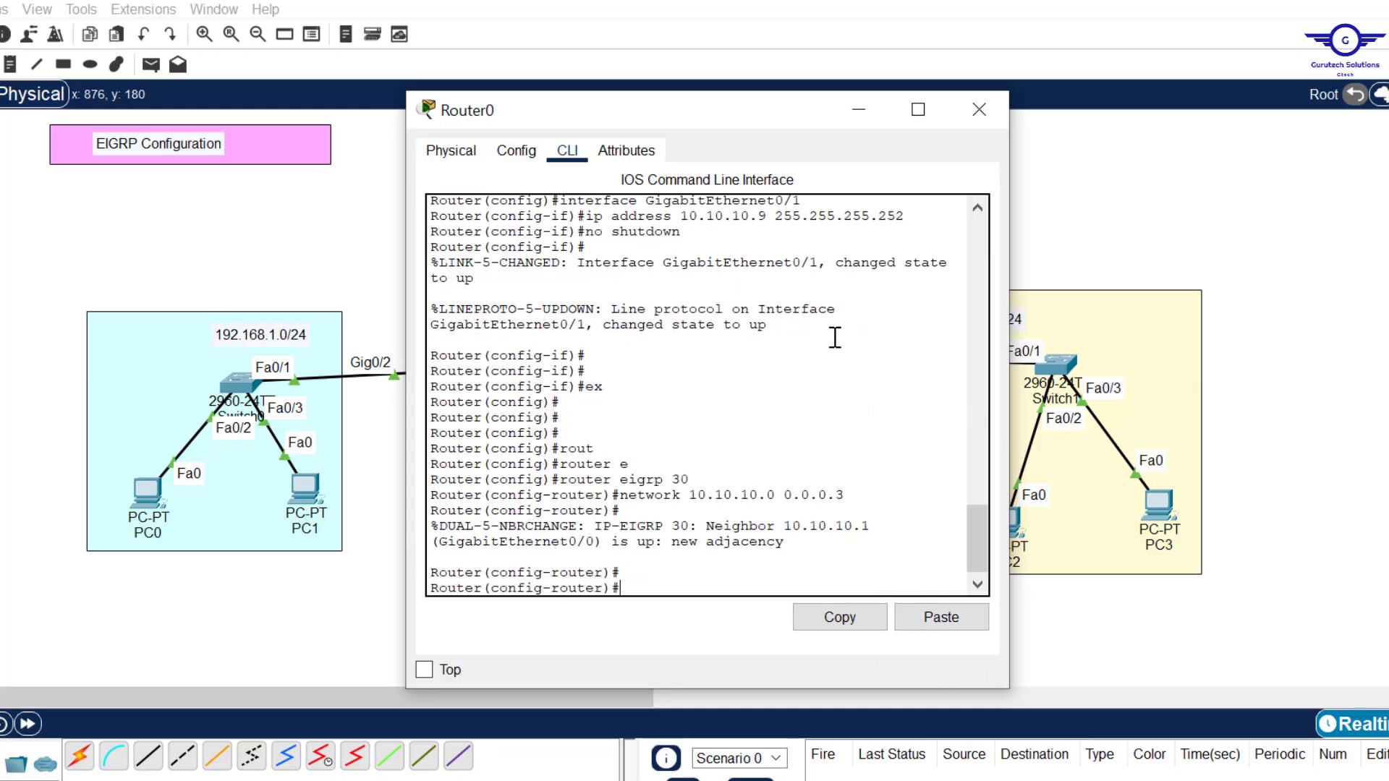
drag(947, 117, 1228, 104)
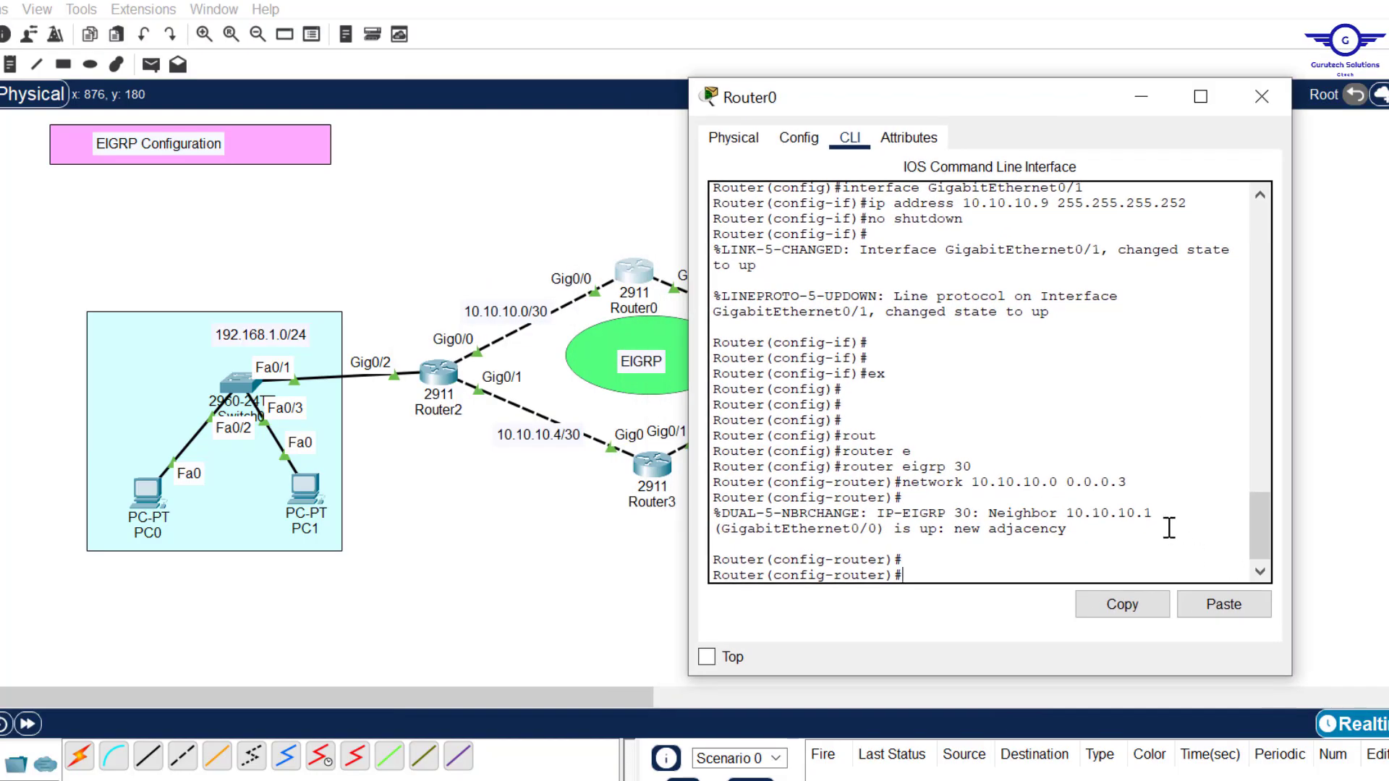
drag(1152, 512, 1068, 511)
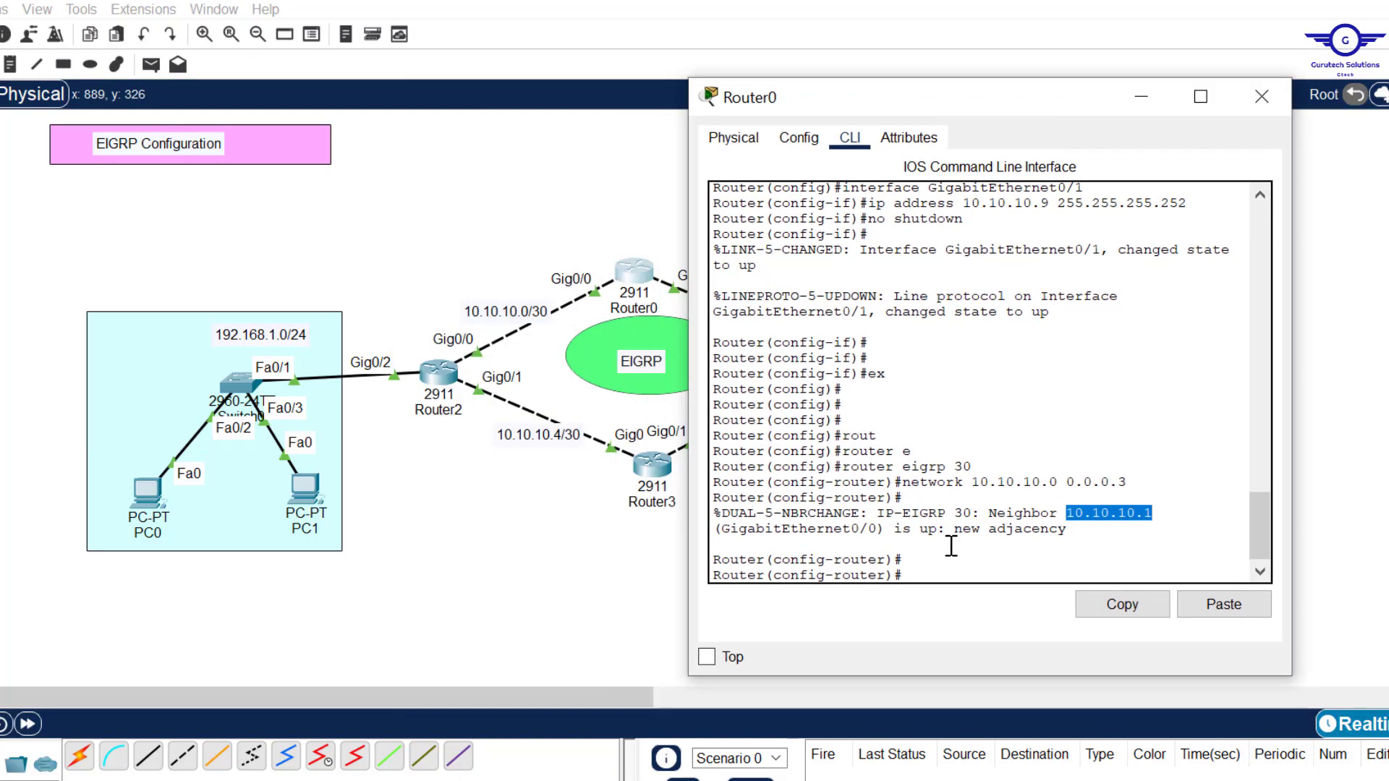
key(Up)
drag(1045, 118, 1173, 136)
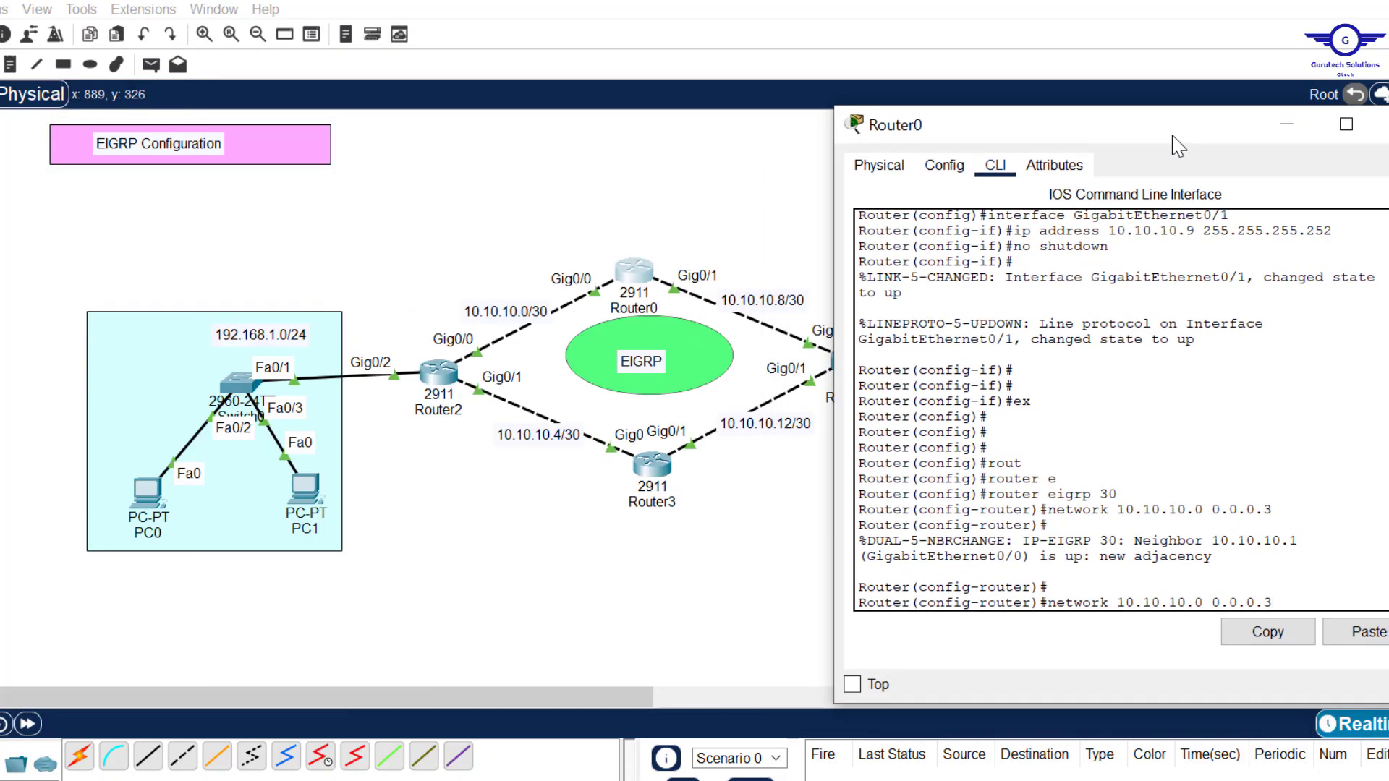
key(Left)
key(Left)
key(BackSpace)
text(8)
key(Return)
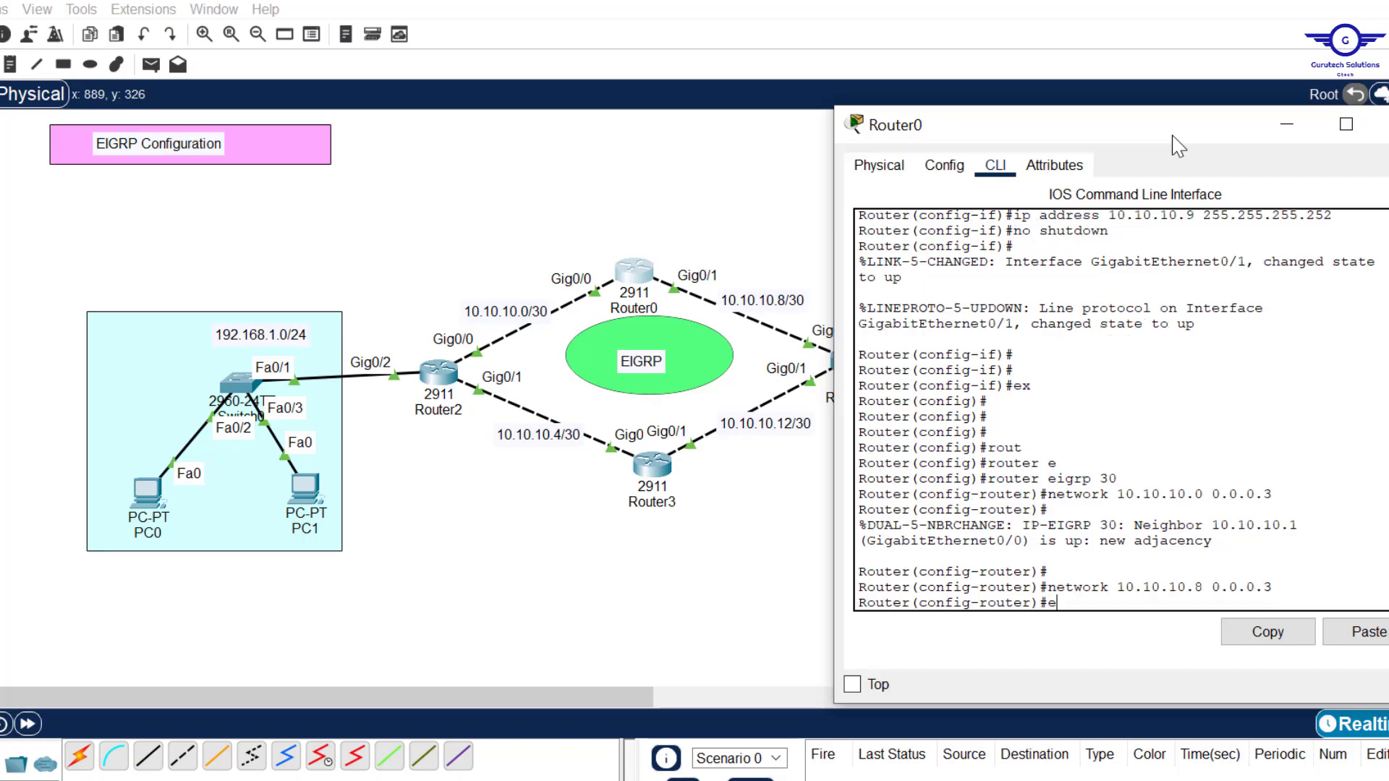
Exit, save Router0's configuration with do wr, and close its window
key(Return)
key(Return)
key(Return)
key(Return)
key(Return)
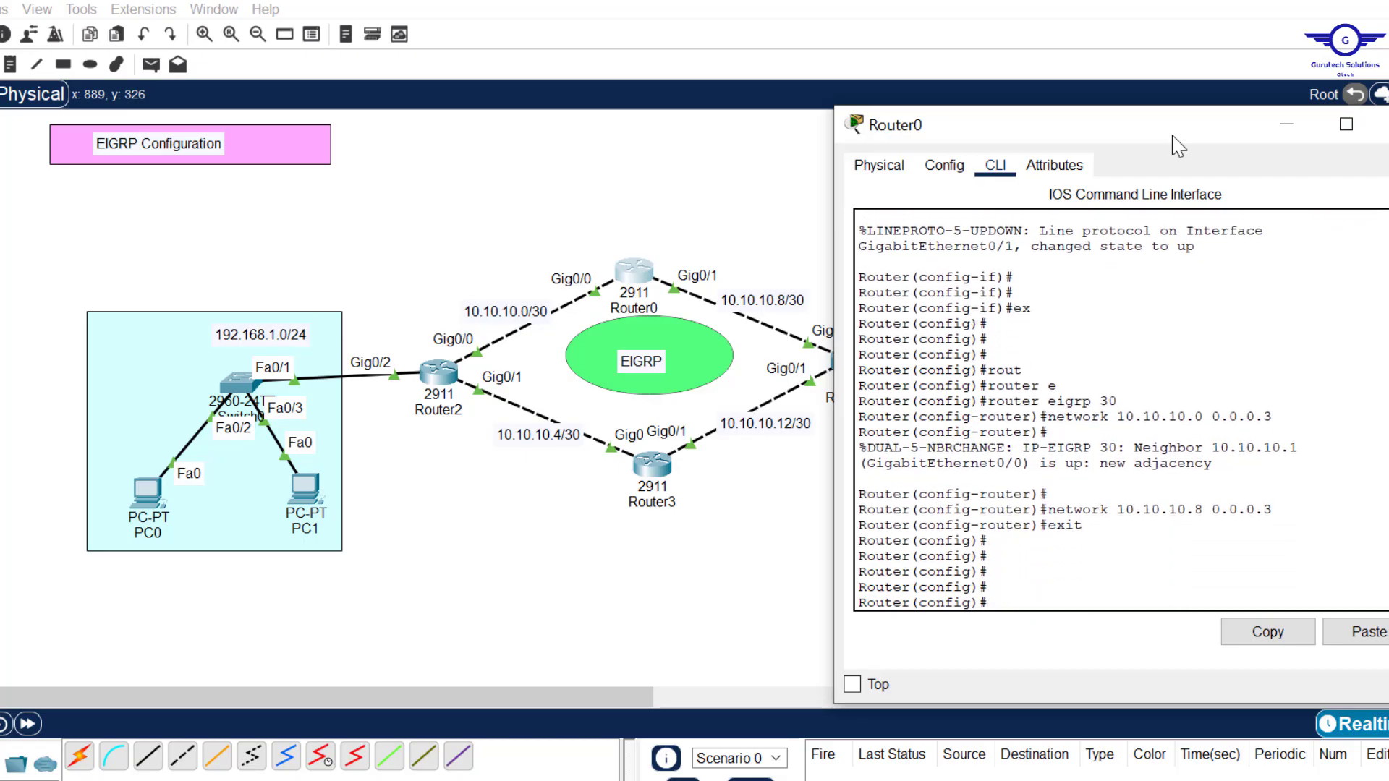
text(do wr)
key(Return)
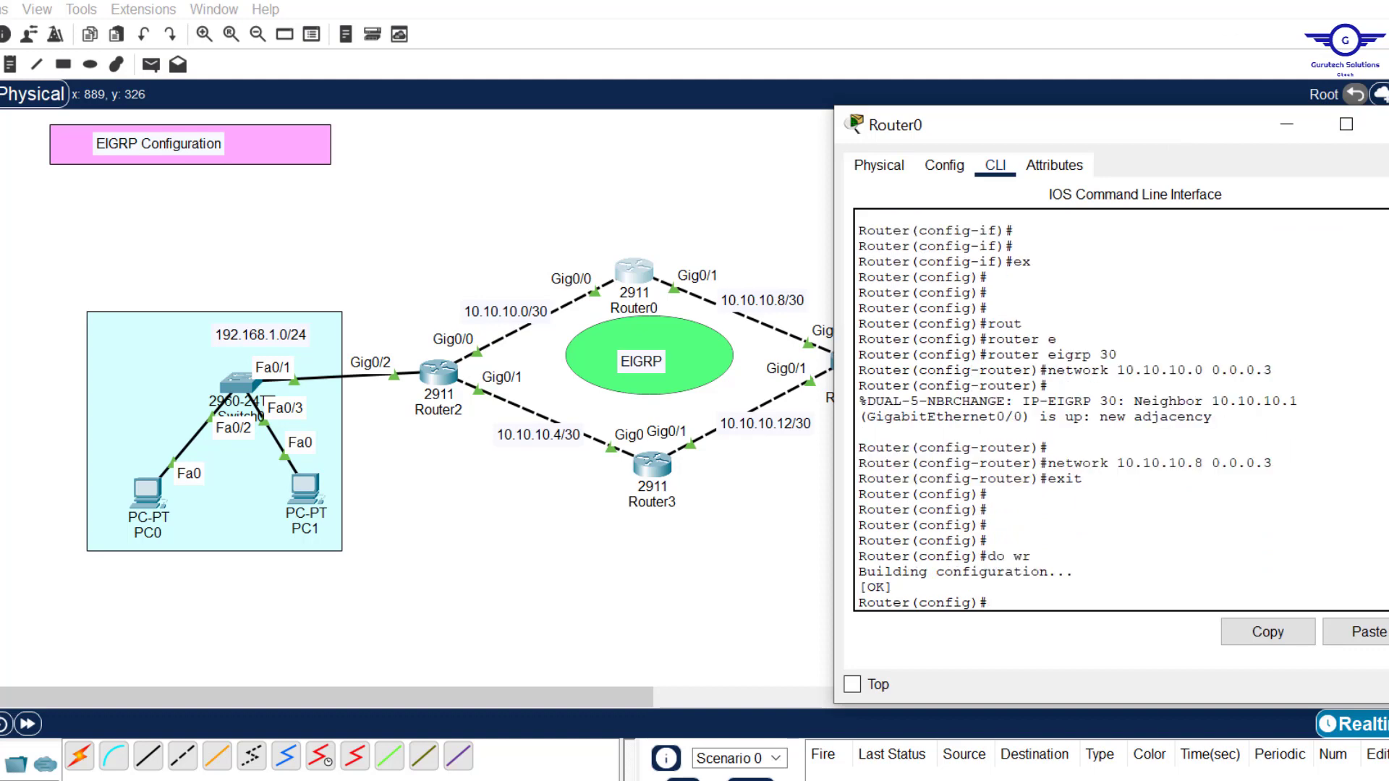
click(1383, 123)
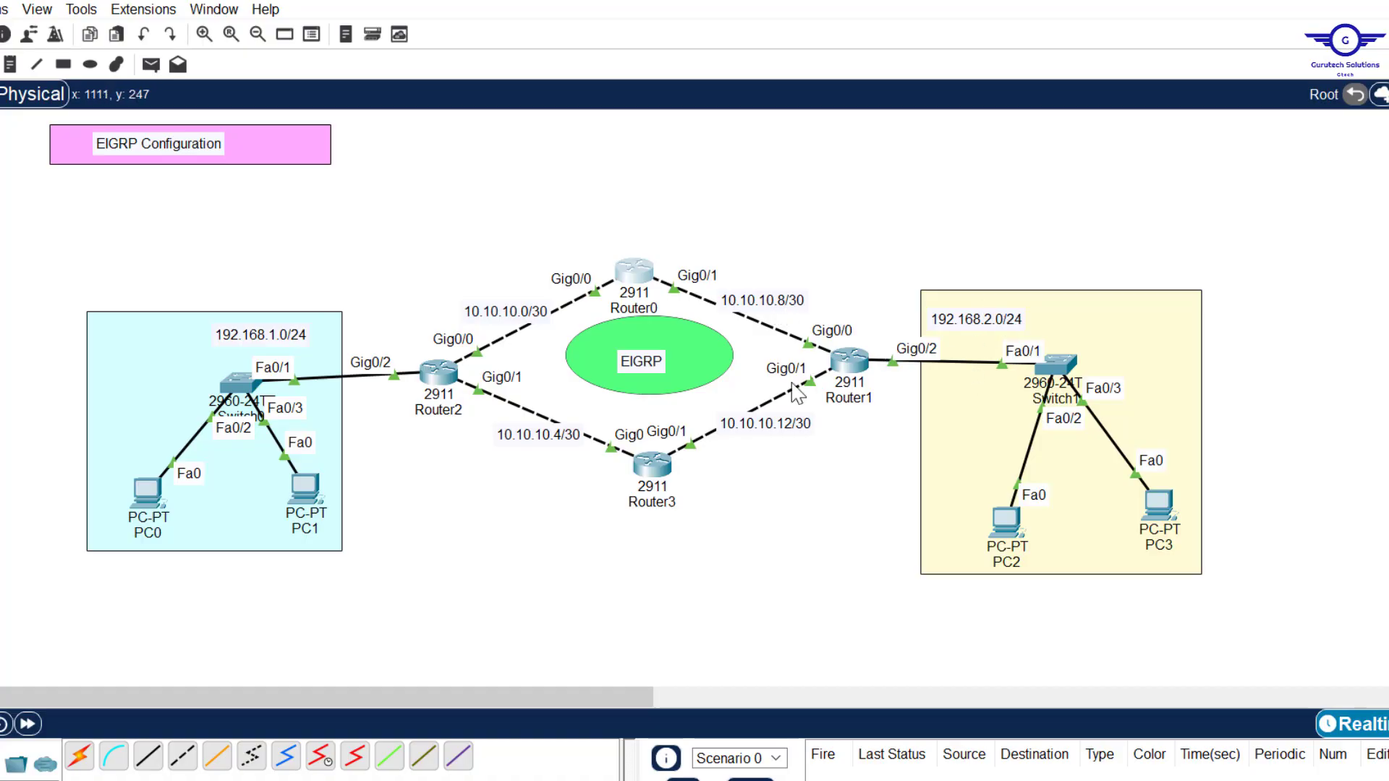
Start EIGRP process 30 on Router1 from its CLI
click(848, 359)
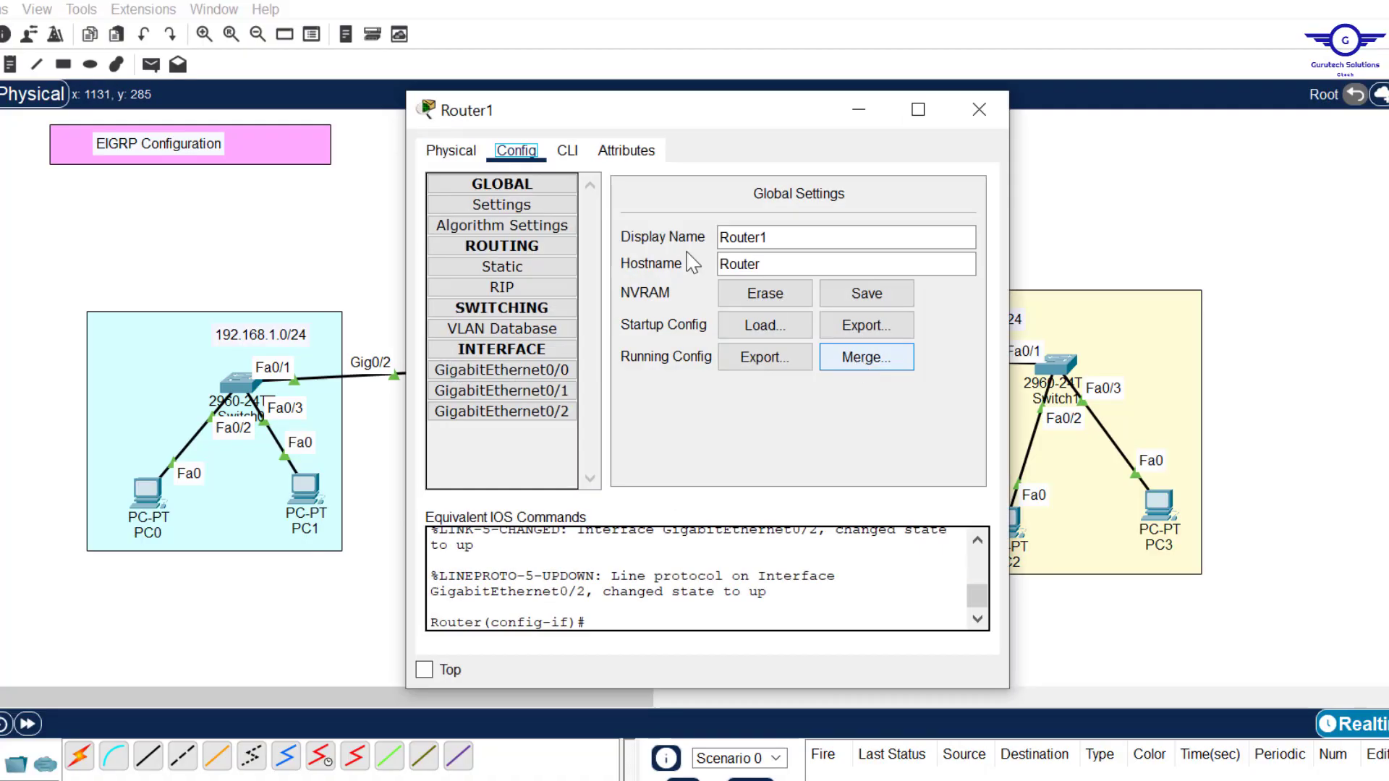
click(567, 151)
text(ex)
key(Return)
key(Return)
key(Return)
key(Return)
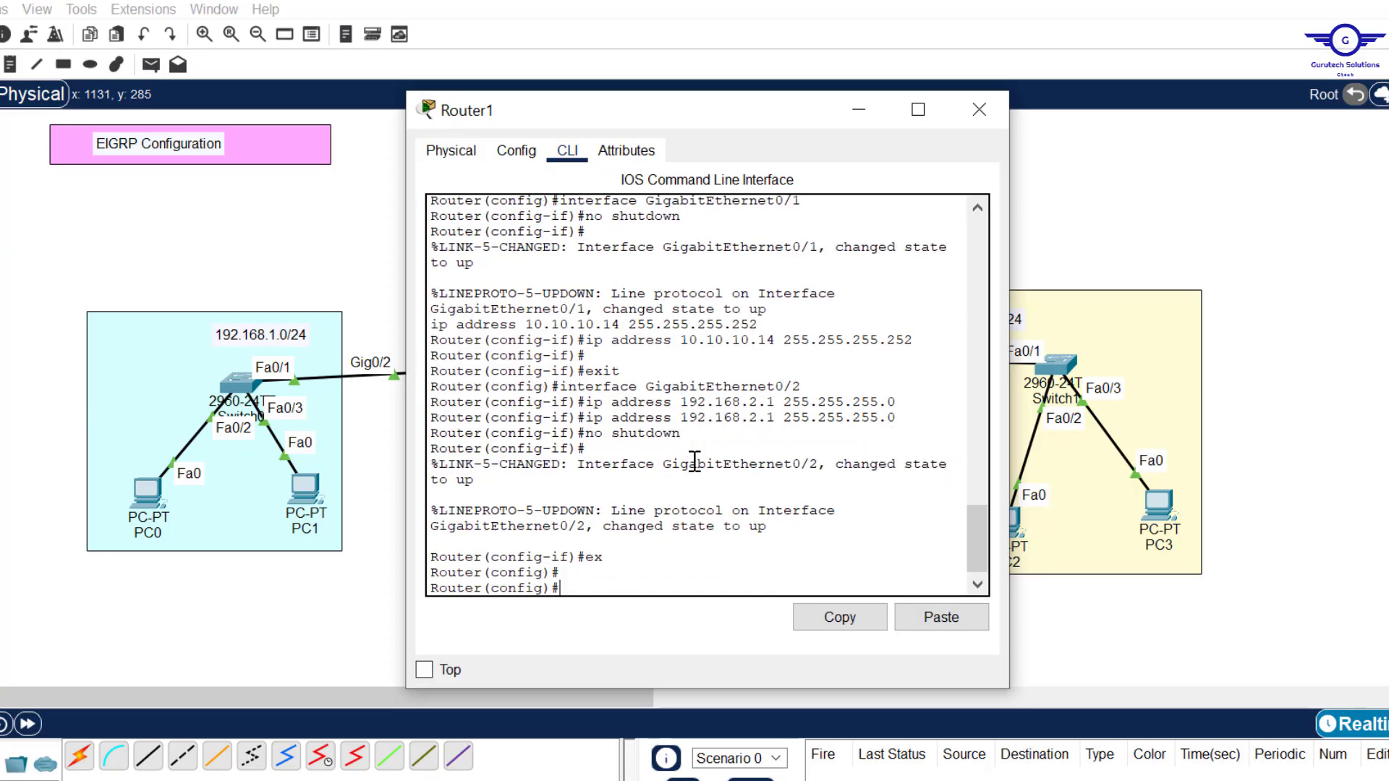
text(rout)
key(Tab)
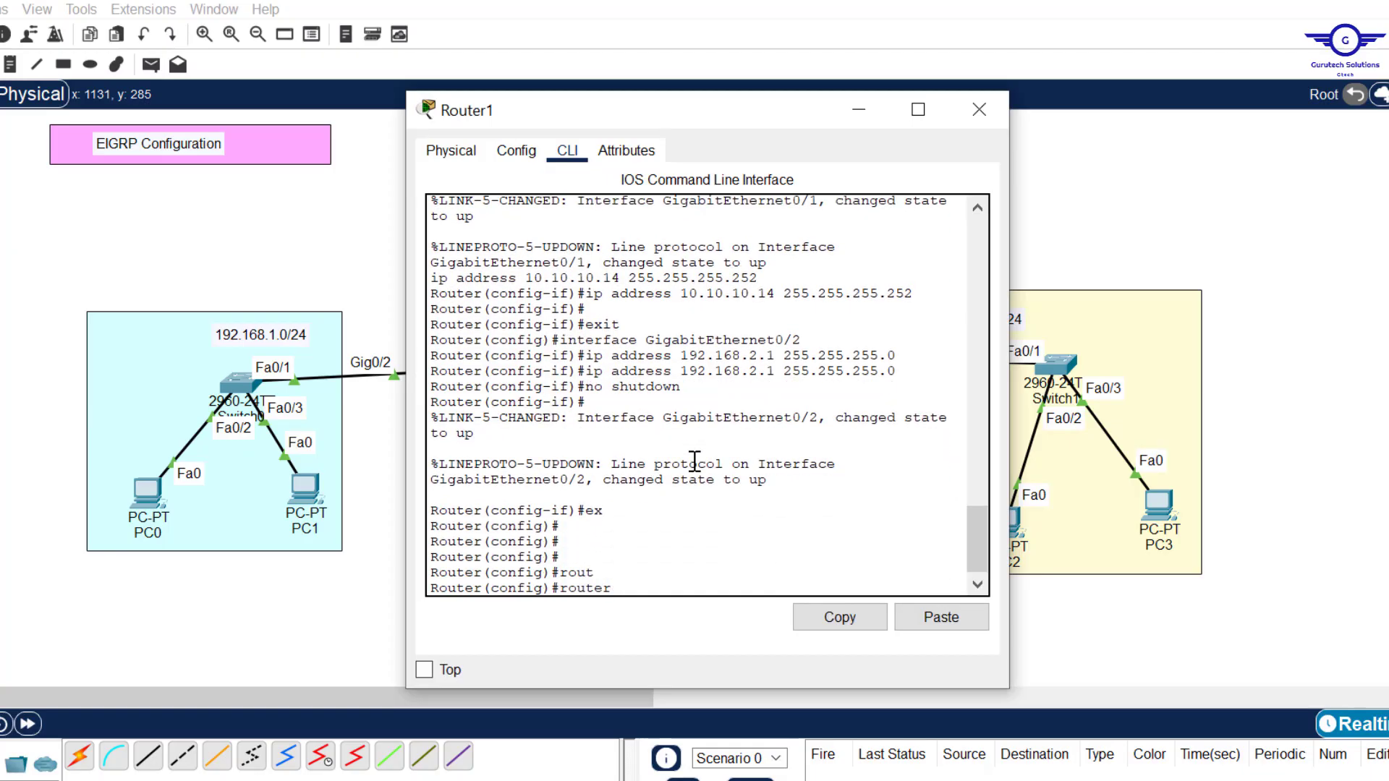
text(e)
key(Tab)
text(30)
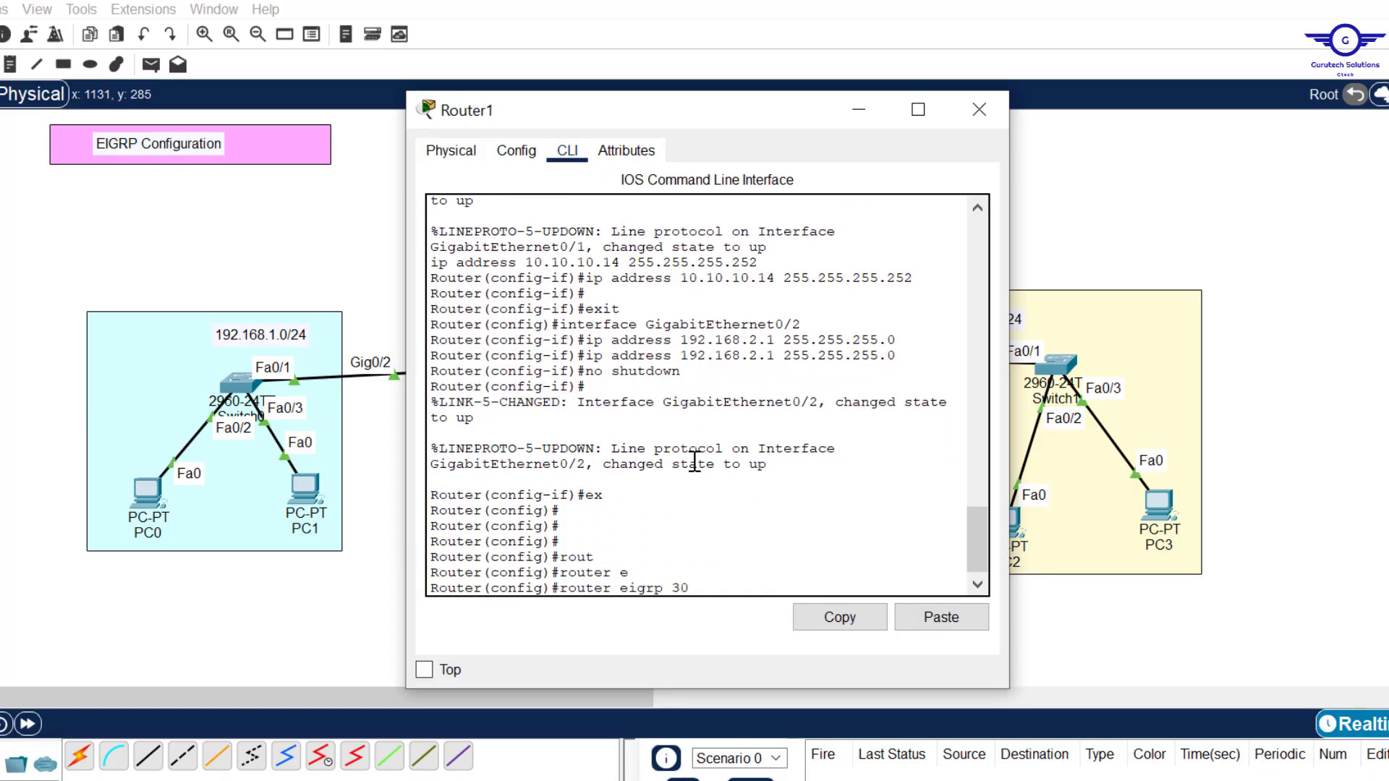
key(Return)
key(Return)
key(Return)
Advertise networks 10.10.10.8 and 10.10.10.12 with wildcard 0.0.0.3 on Router1
text(n)
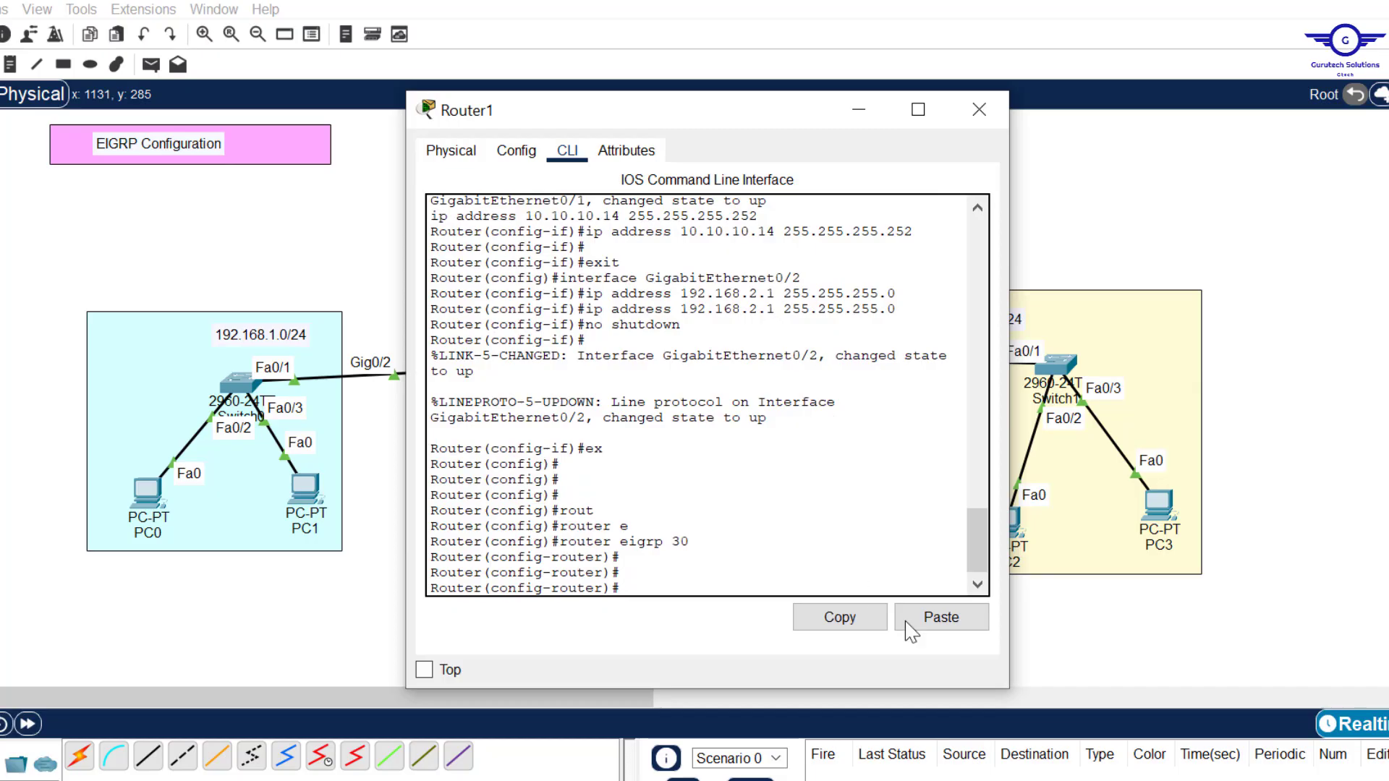
click(937, 617)
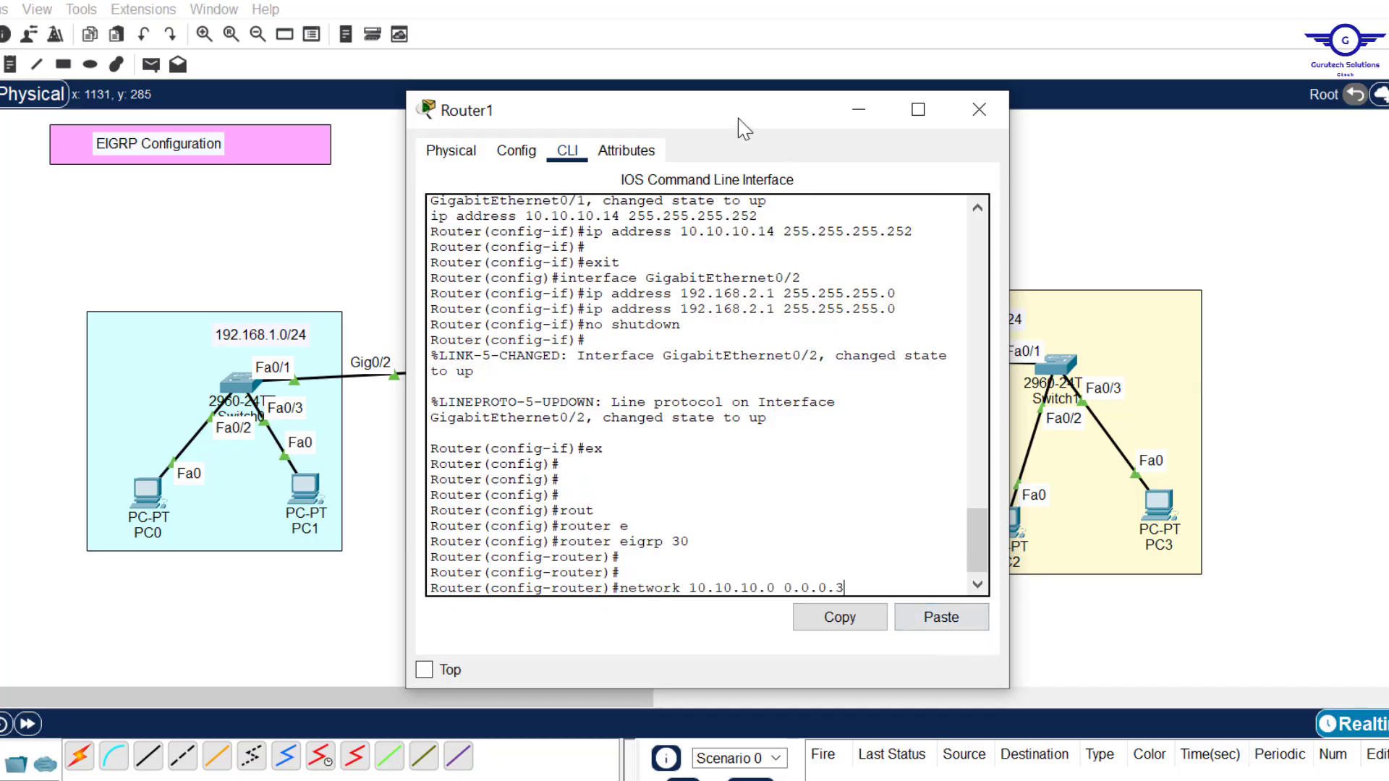
drag(737, 119, 344, 114)
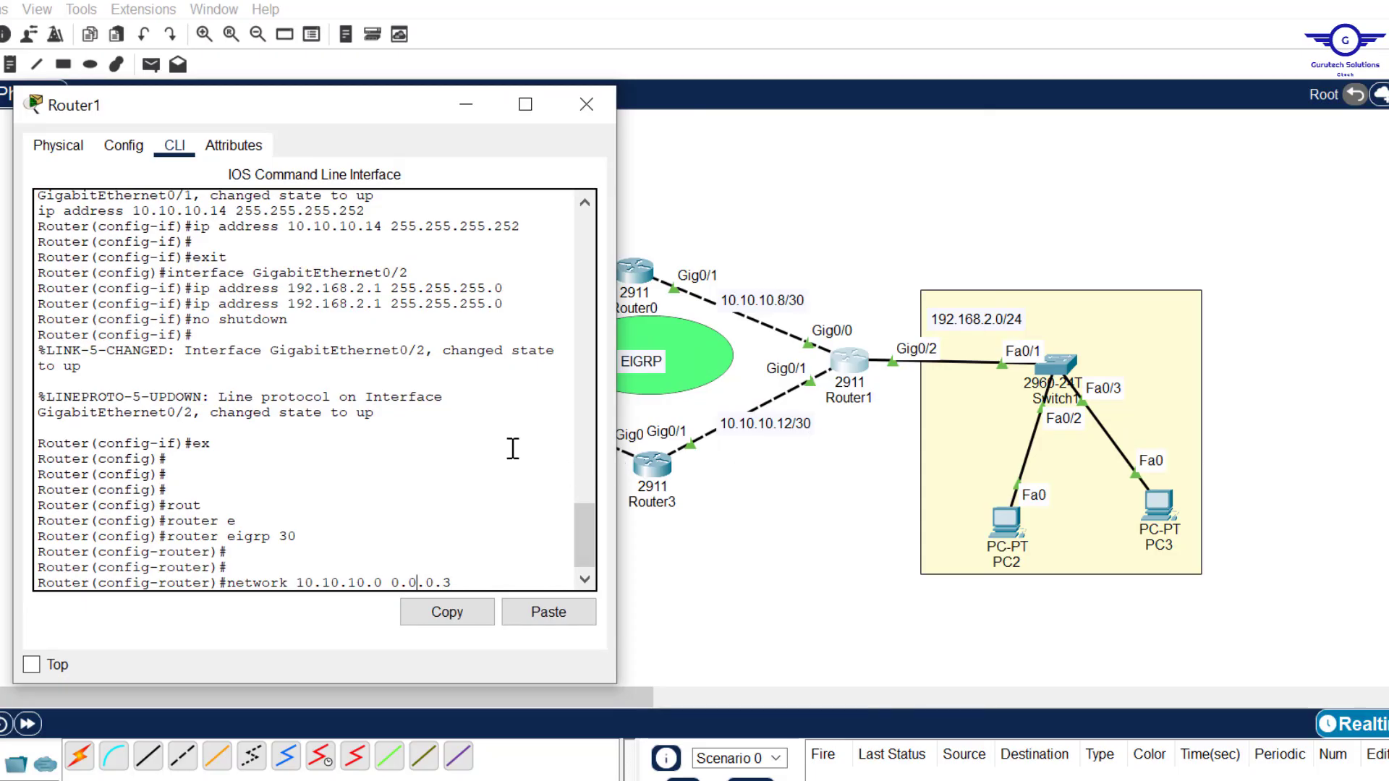
key(BackSpace)
key(BackSpace)
key(BackSpace)
key(BackSpace)
key(BackSpace)
key(BackSpace)
key(BackSpace)
key(BackSpace)
key(BackSpace)
text(8 0.0.0.3)
key(Return)
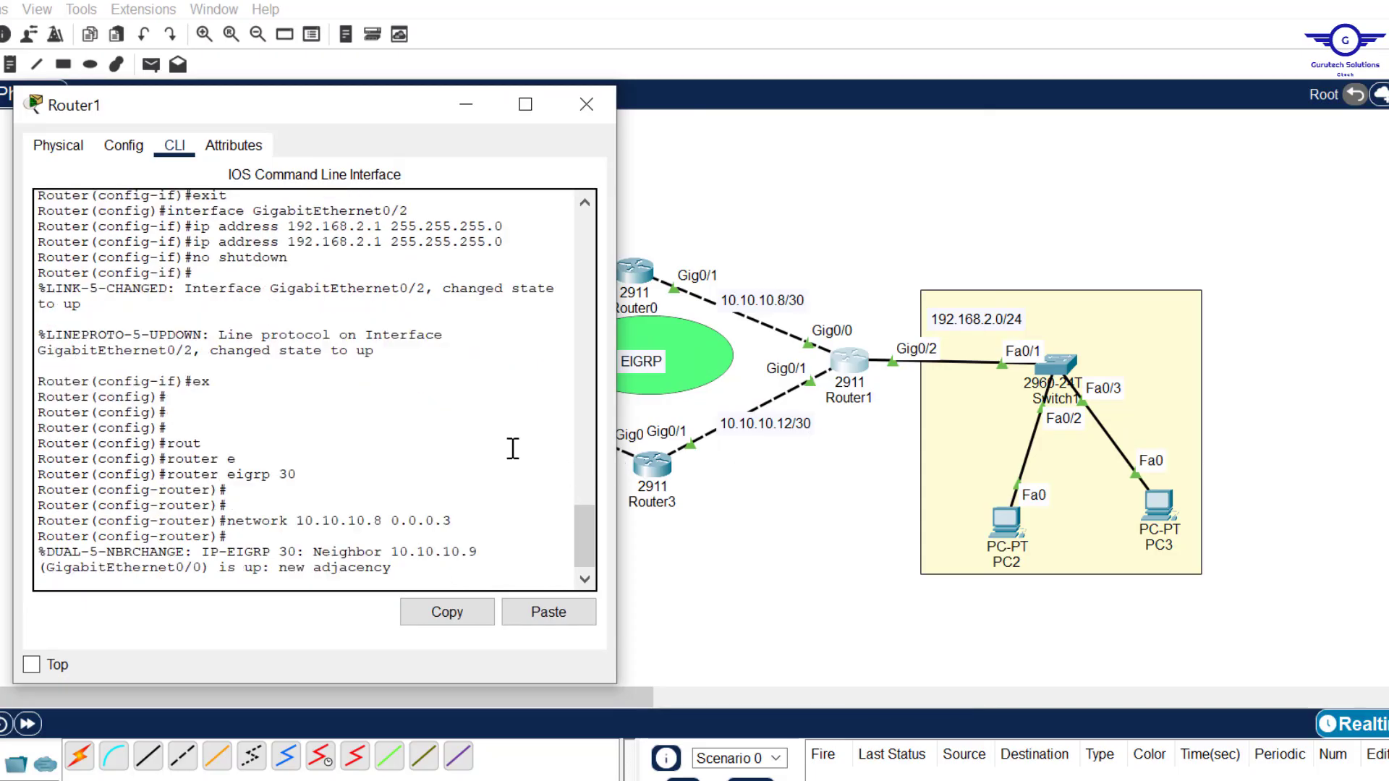
key(Return)
key(Up)
key(Up)
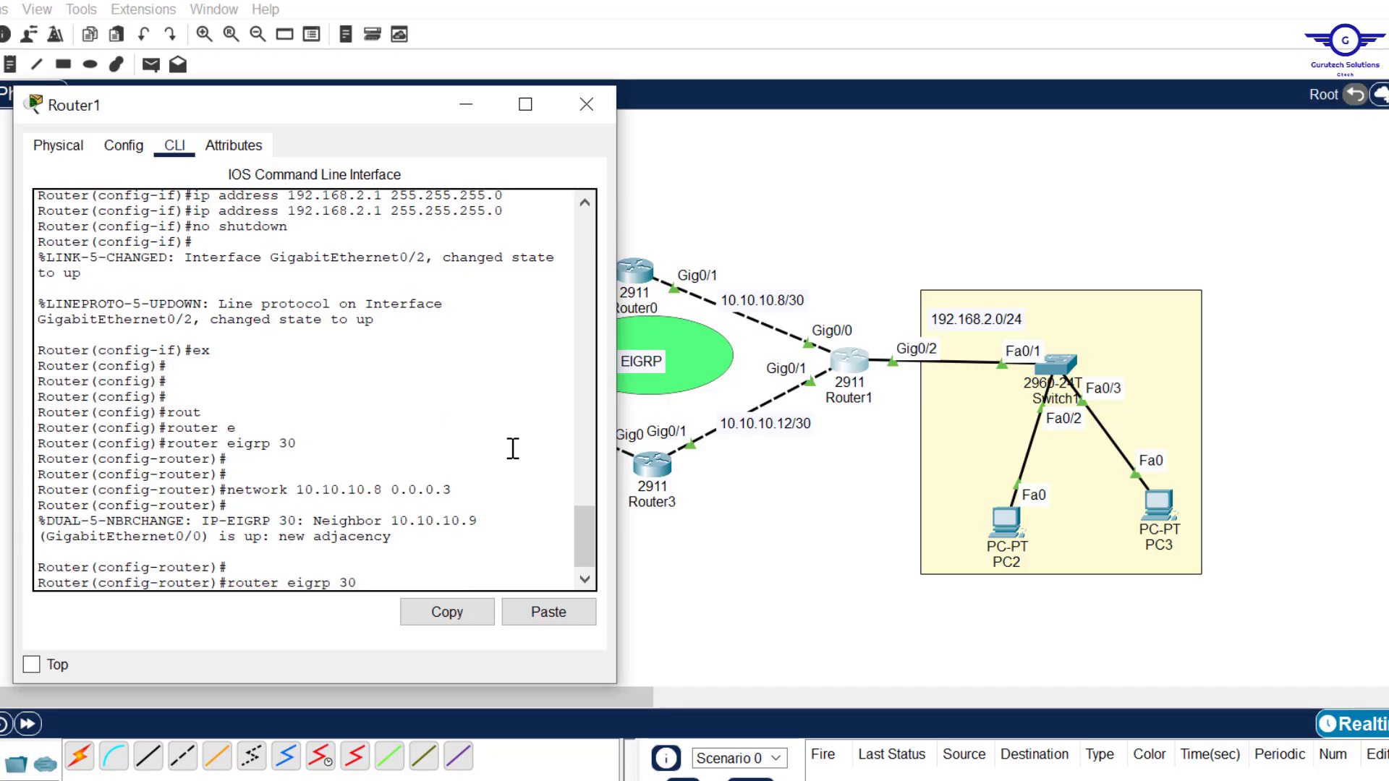
key(Down)
key(Left)
key(Left)
key(Left)
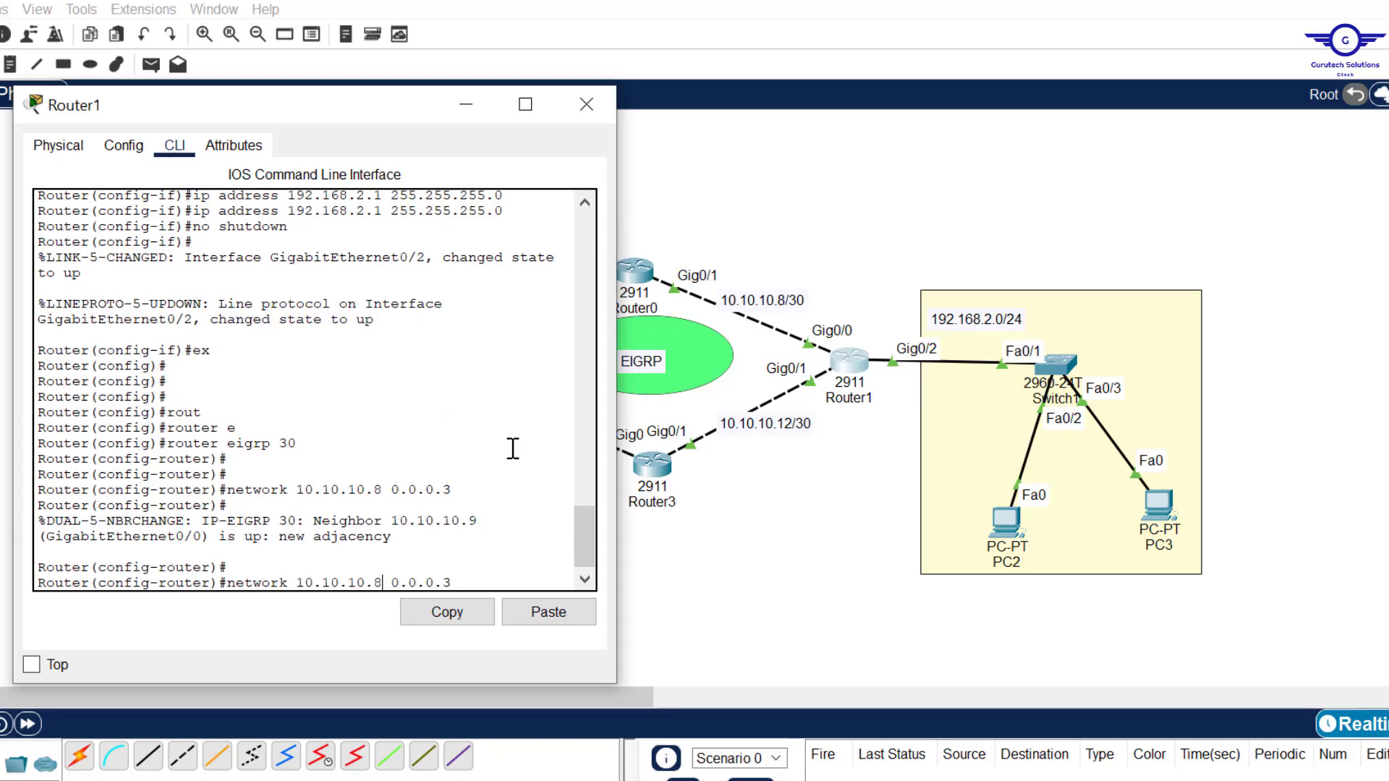
key(BackSpace)
text(12)
key(Return)
key(Return)
key(Return)
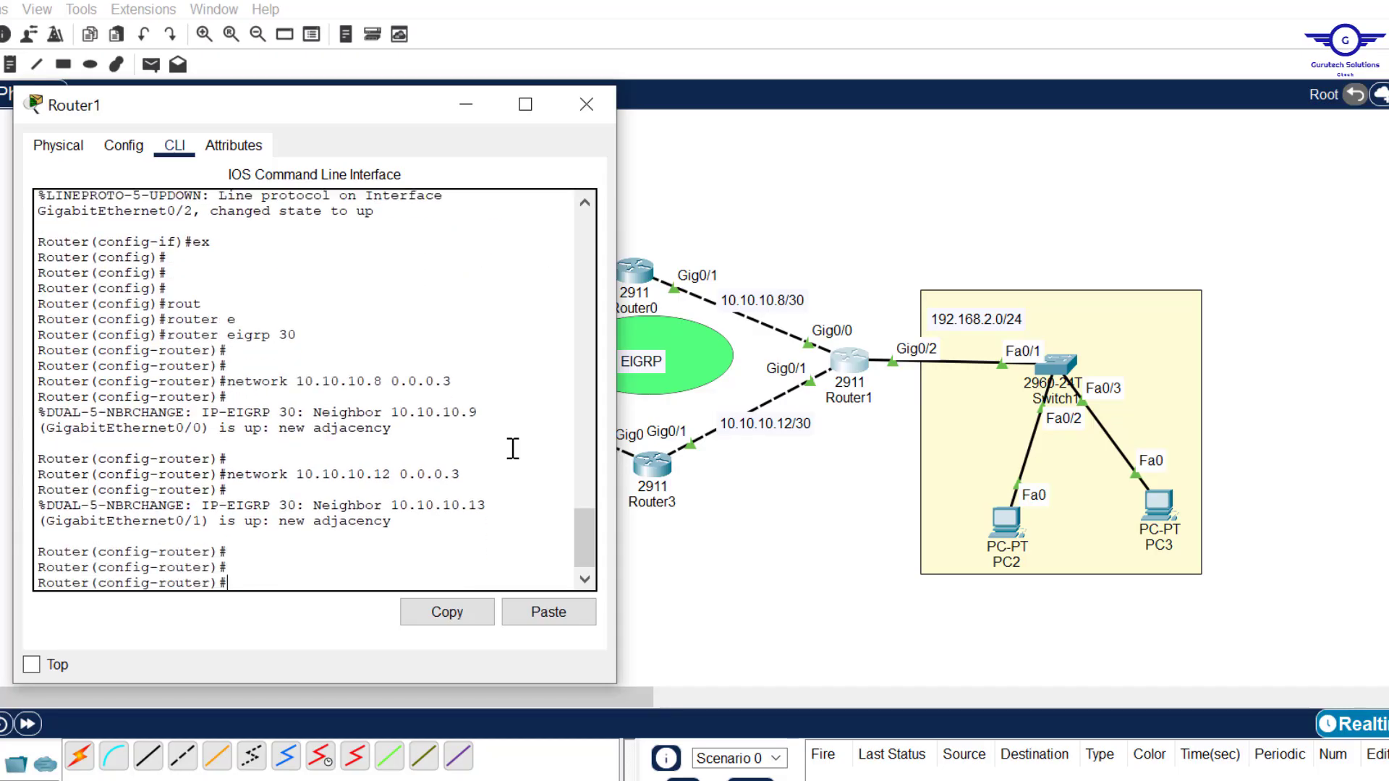
key(Return)
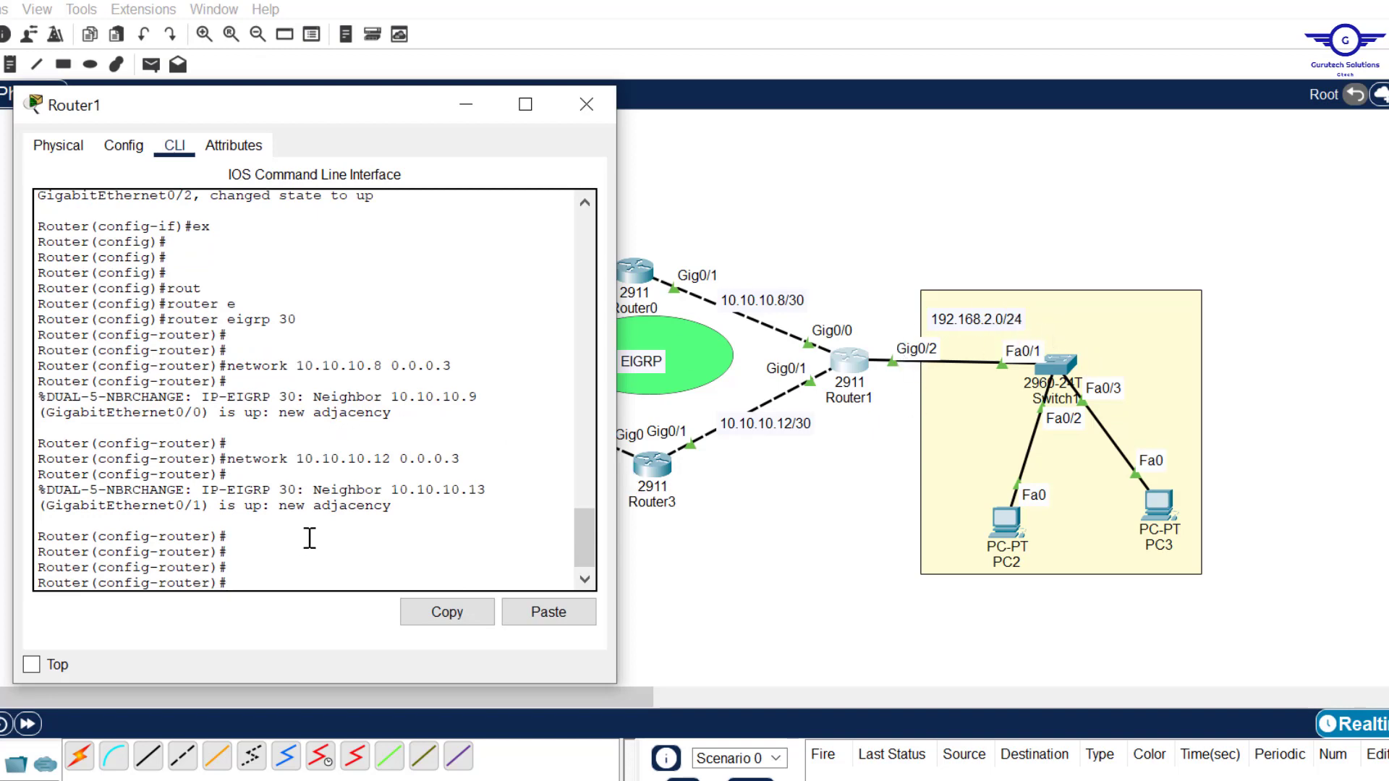
Advertise network 192.168.2.0 with wildcard 0.0.0.255
text(net)
key(Tab)
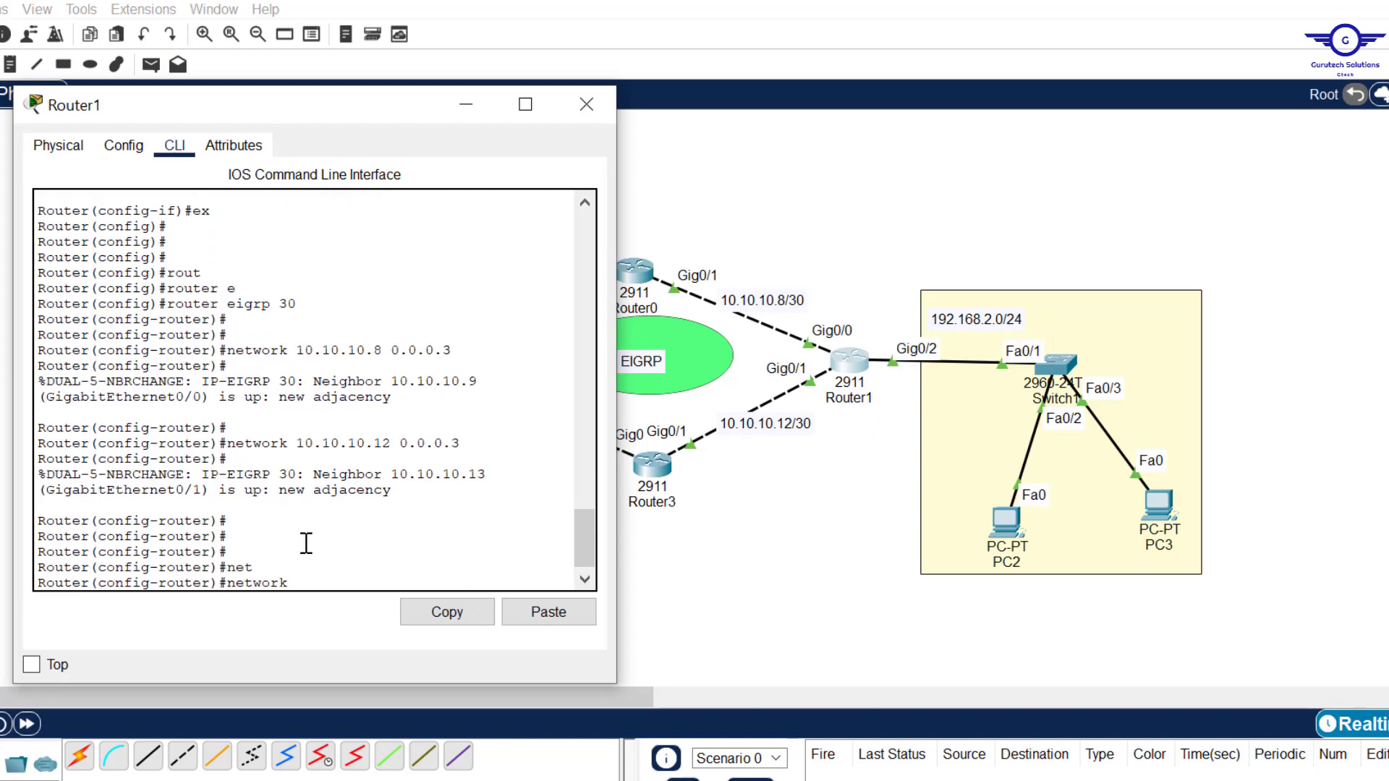
text(192.168.2.0 0.0.0.255)
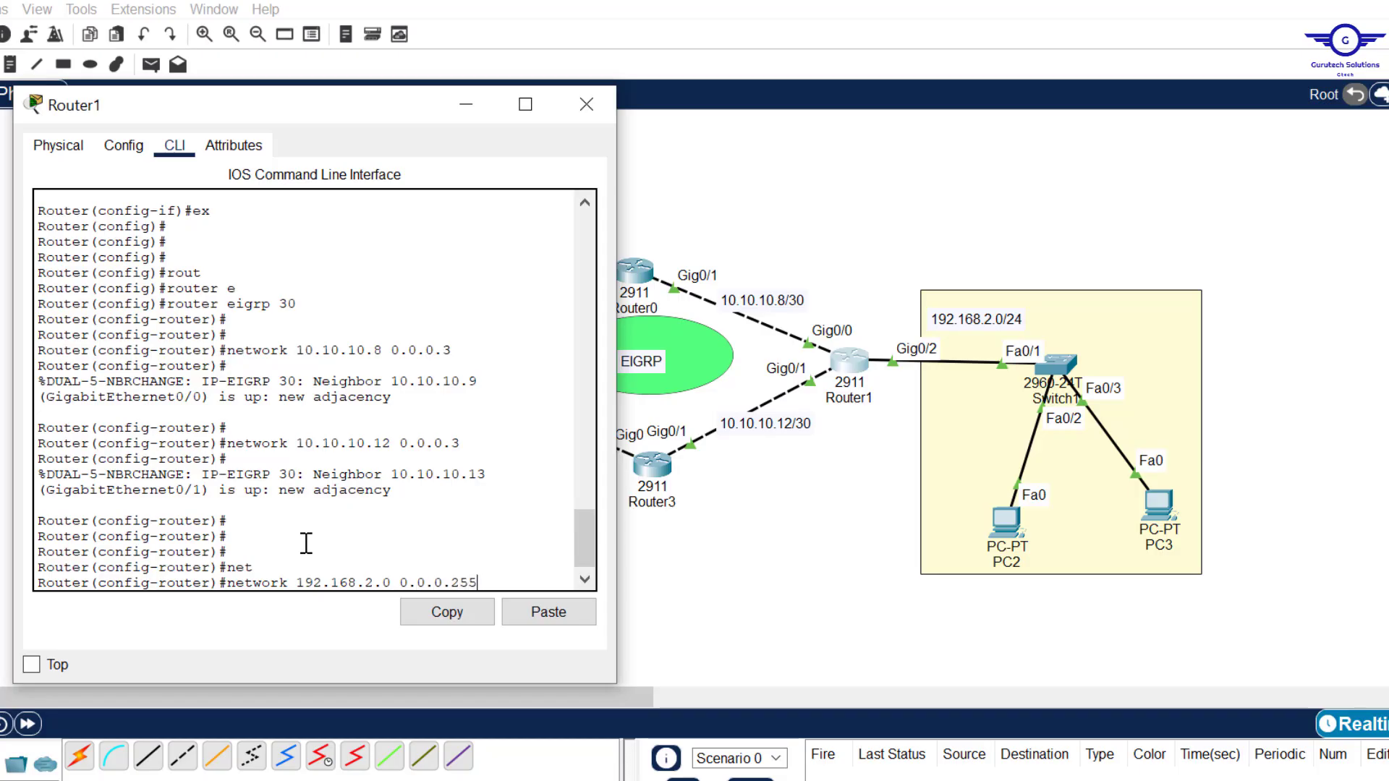
key(Return)
Exit router configuration and save Router1's configuration with do wr
text(er(config-router)#e)
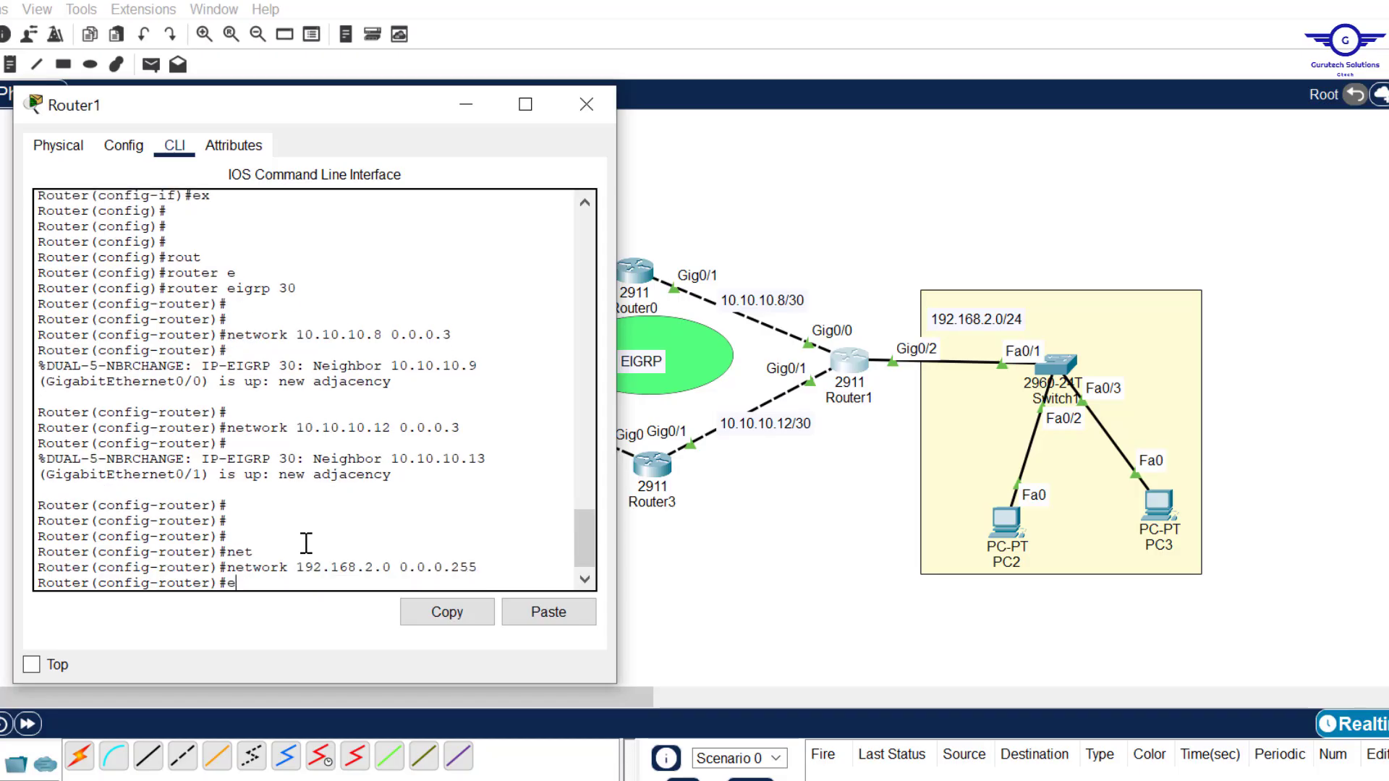
text(xit)
key(Return)
key(Return)
key(Return)
key(Return)
text(do)
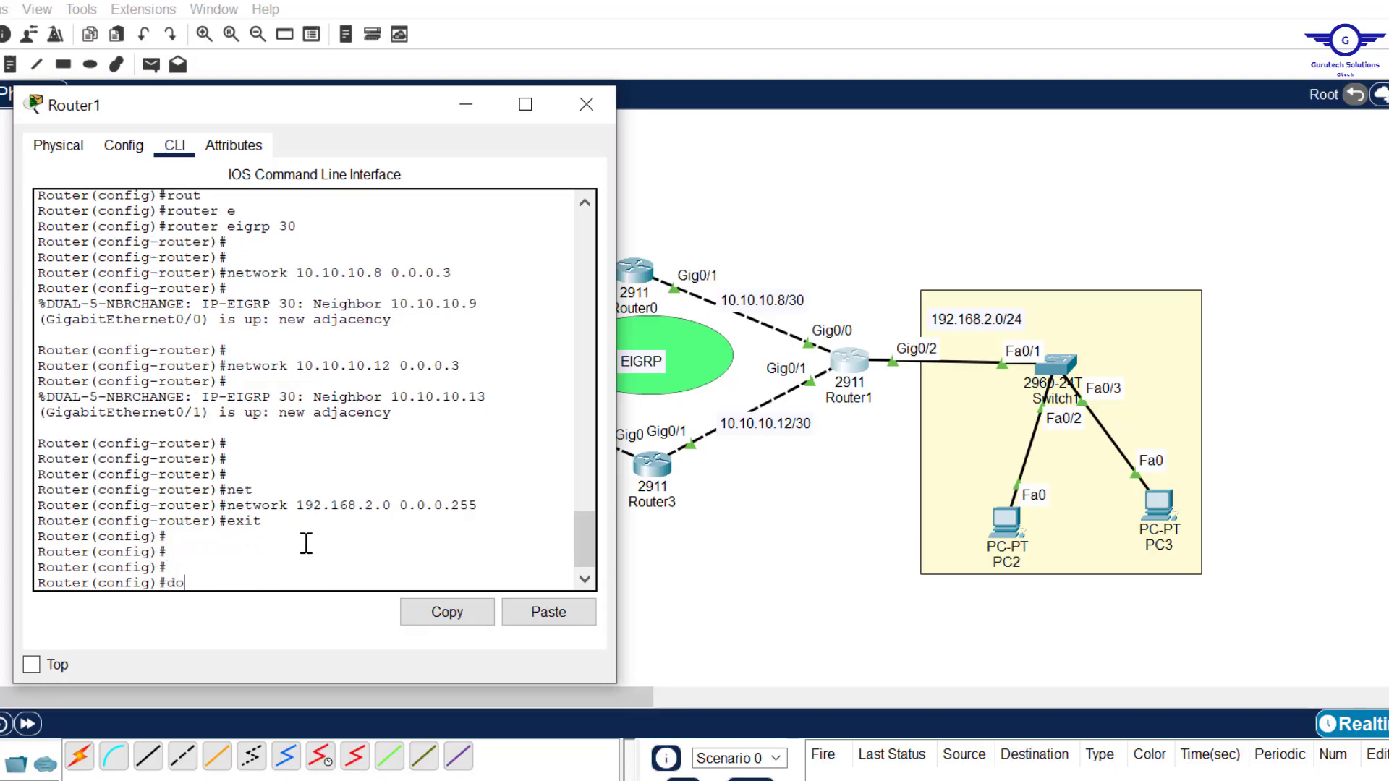
text( wr)
key(Return)
key(Return)
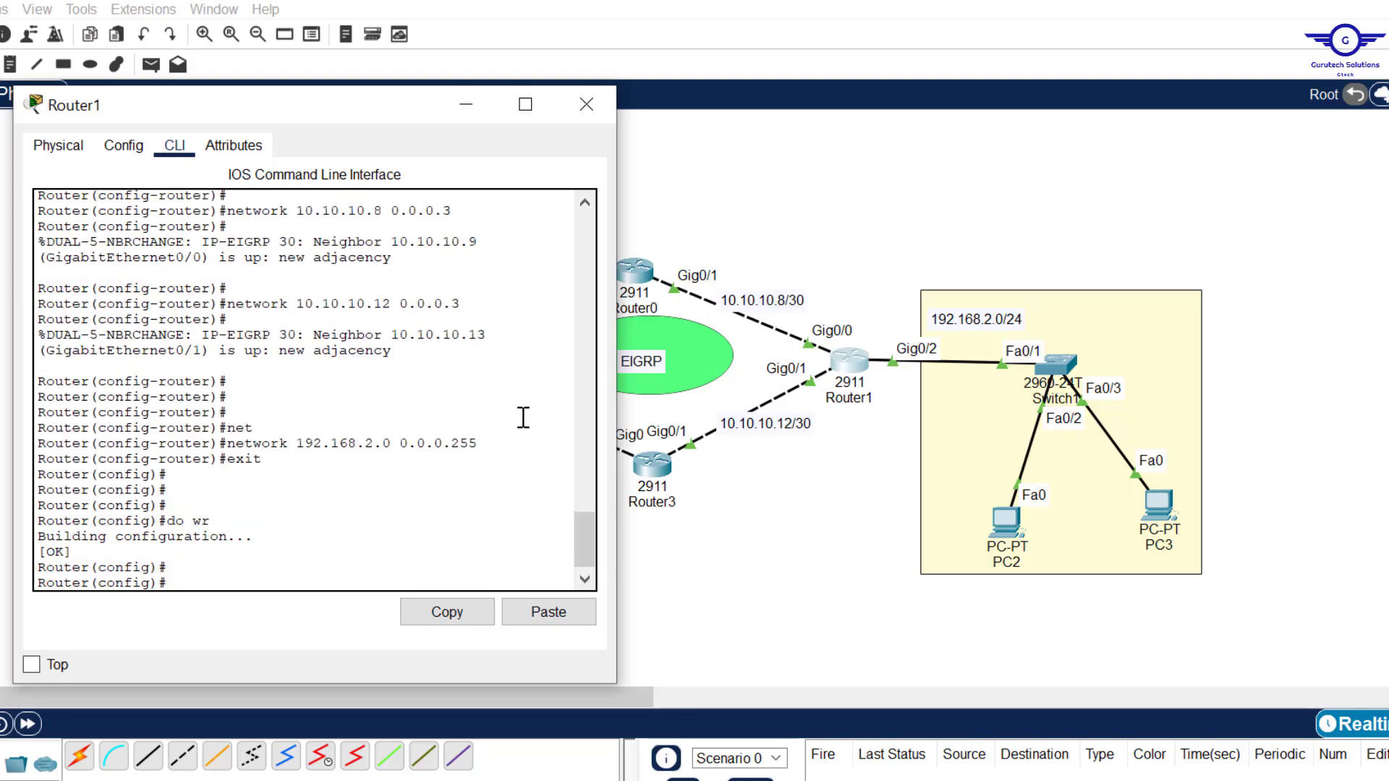
click(587, 105)
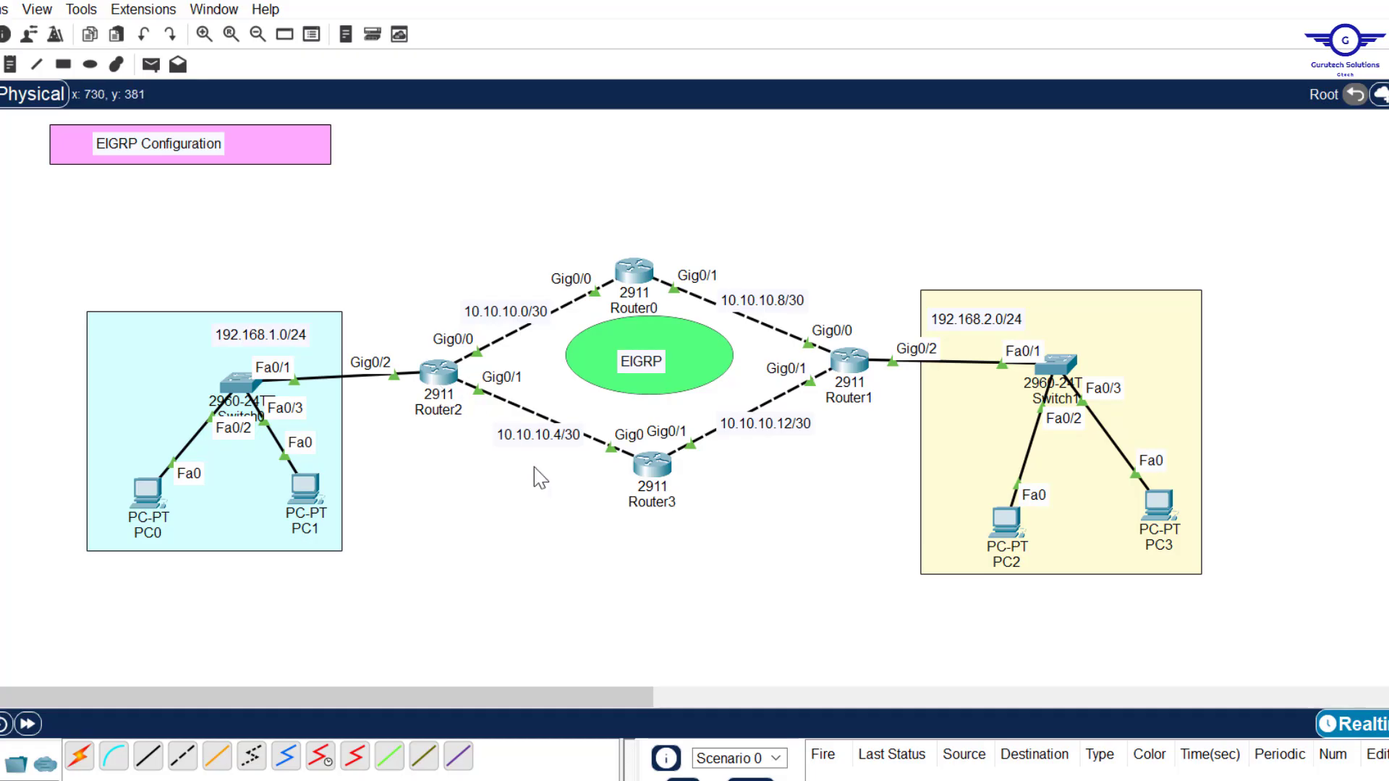
click(439, 382)
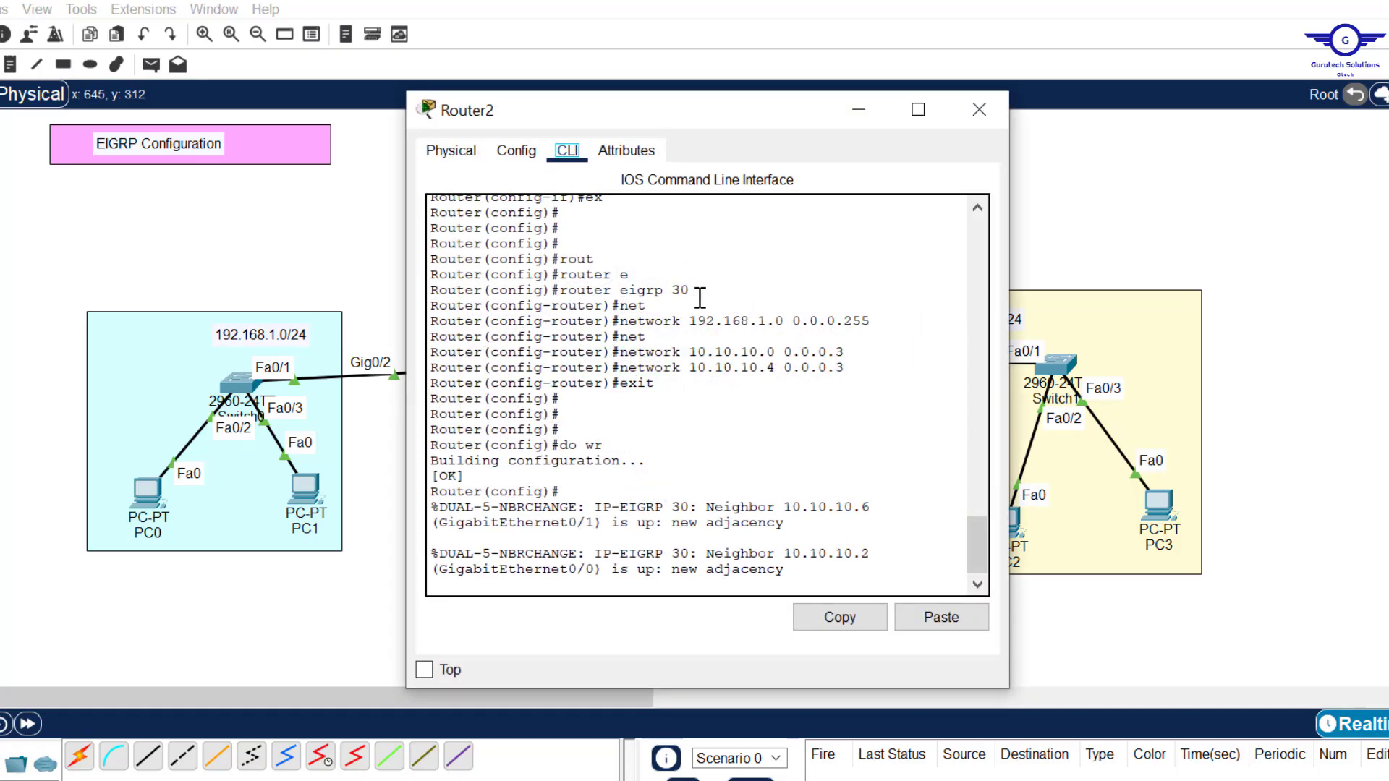
drag(690, 290, 565, 289)
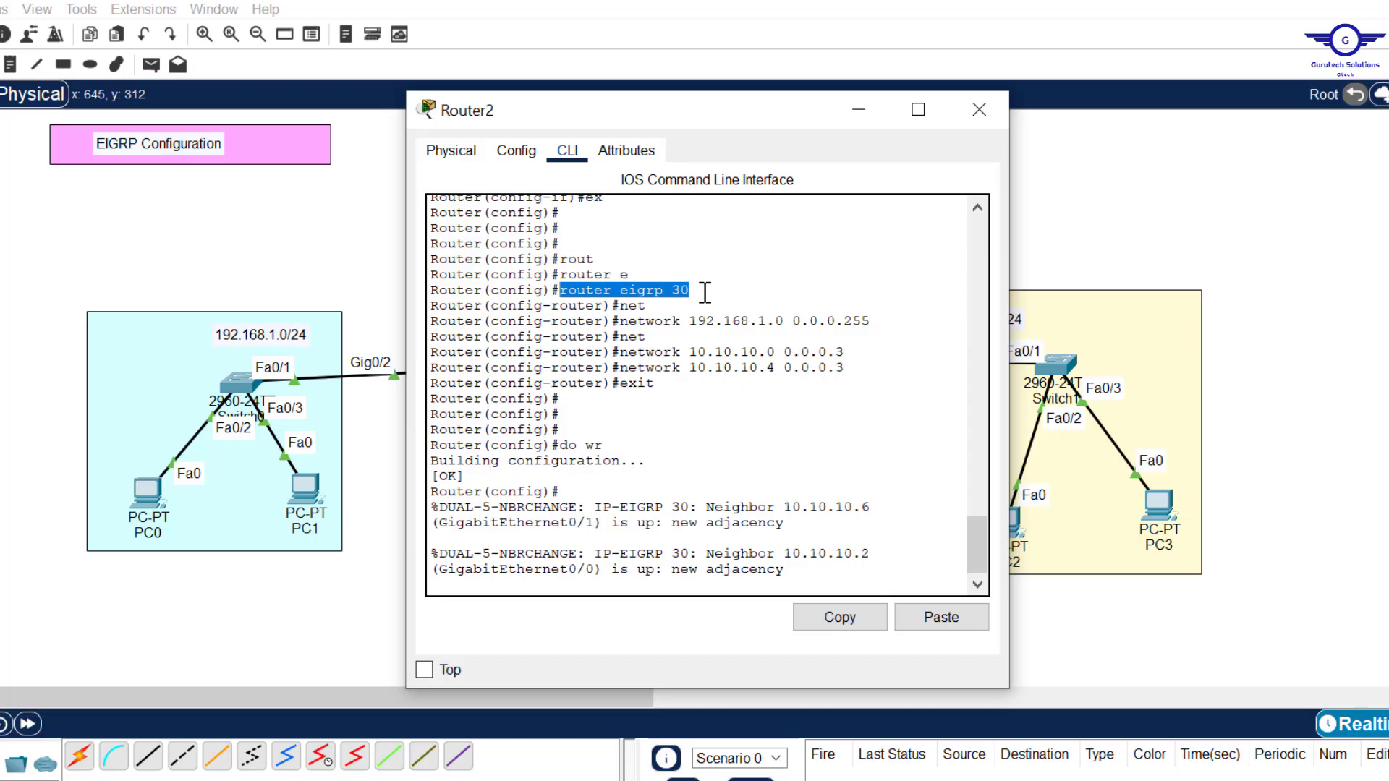
drag(919, 320, 626, 327)
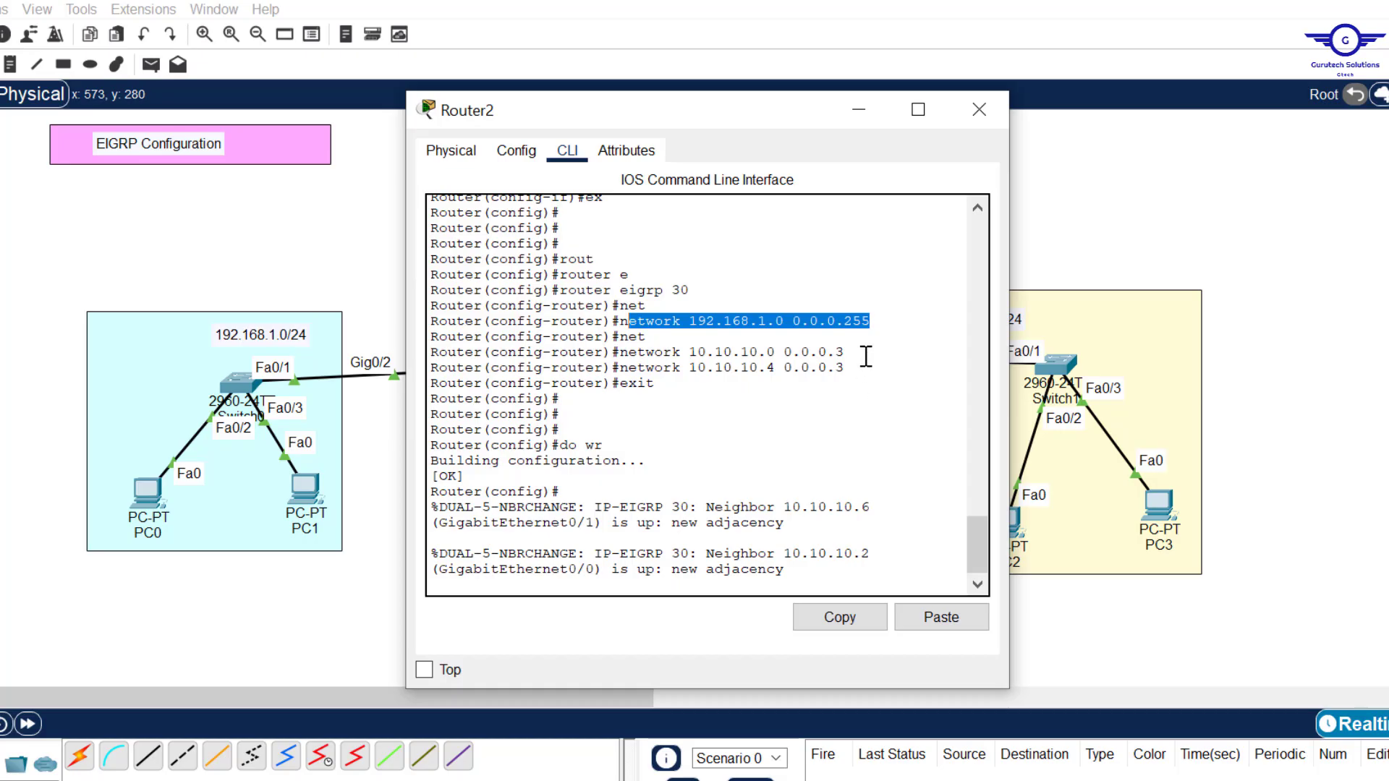
drag(867, 368, 794, 373)
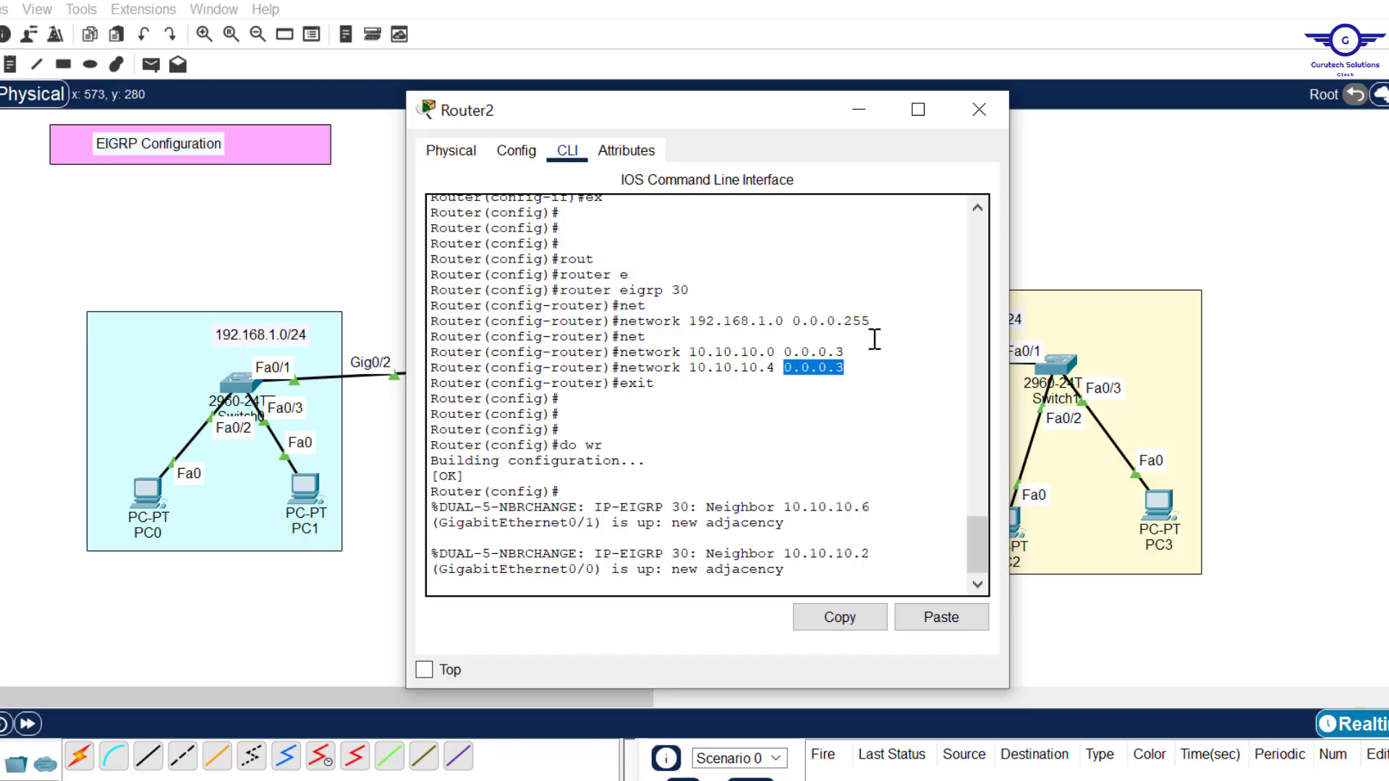
drag(870, 320, 796, 324)
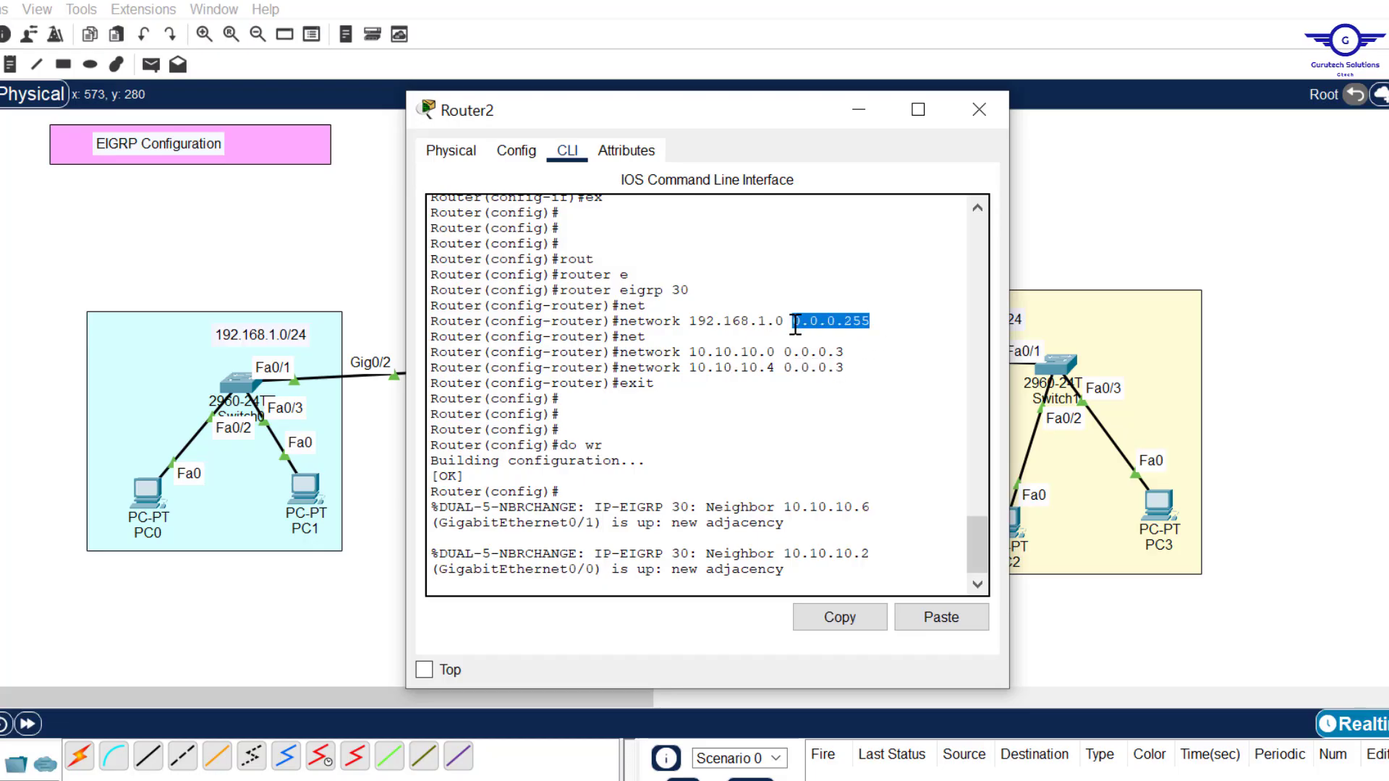
click(980, 110)
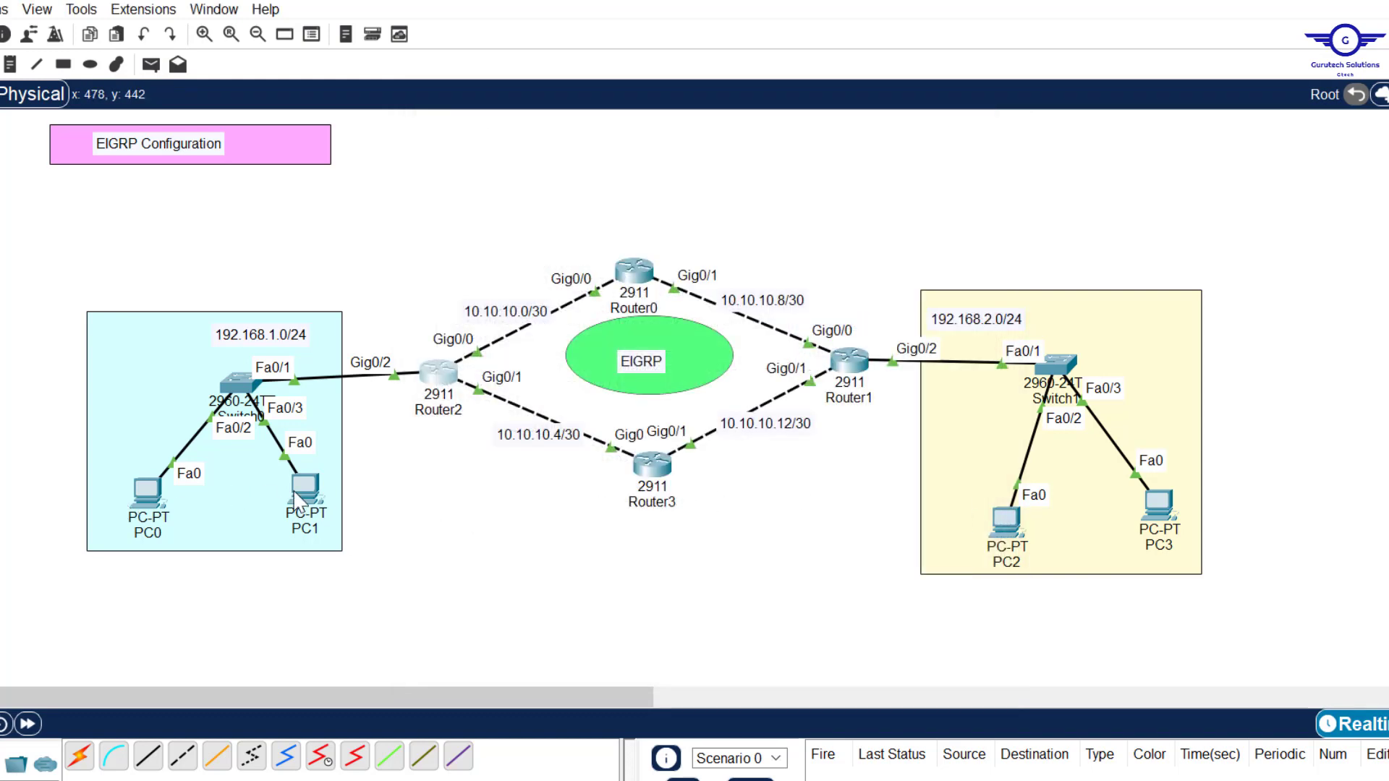
Open the Command Prompt on PC1's desktop
mouse_move(293, 489)
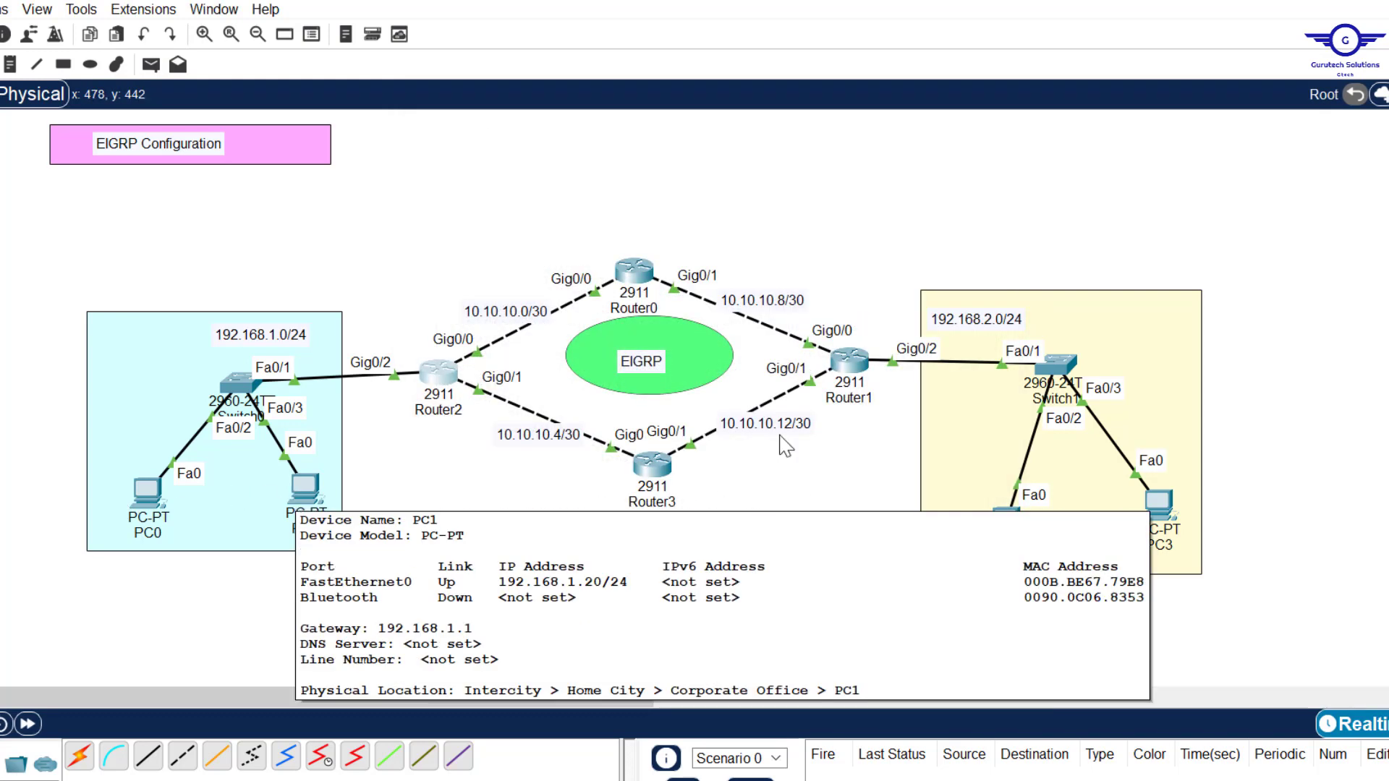
mouse_move(1168, 511)
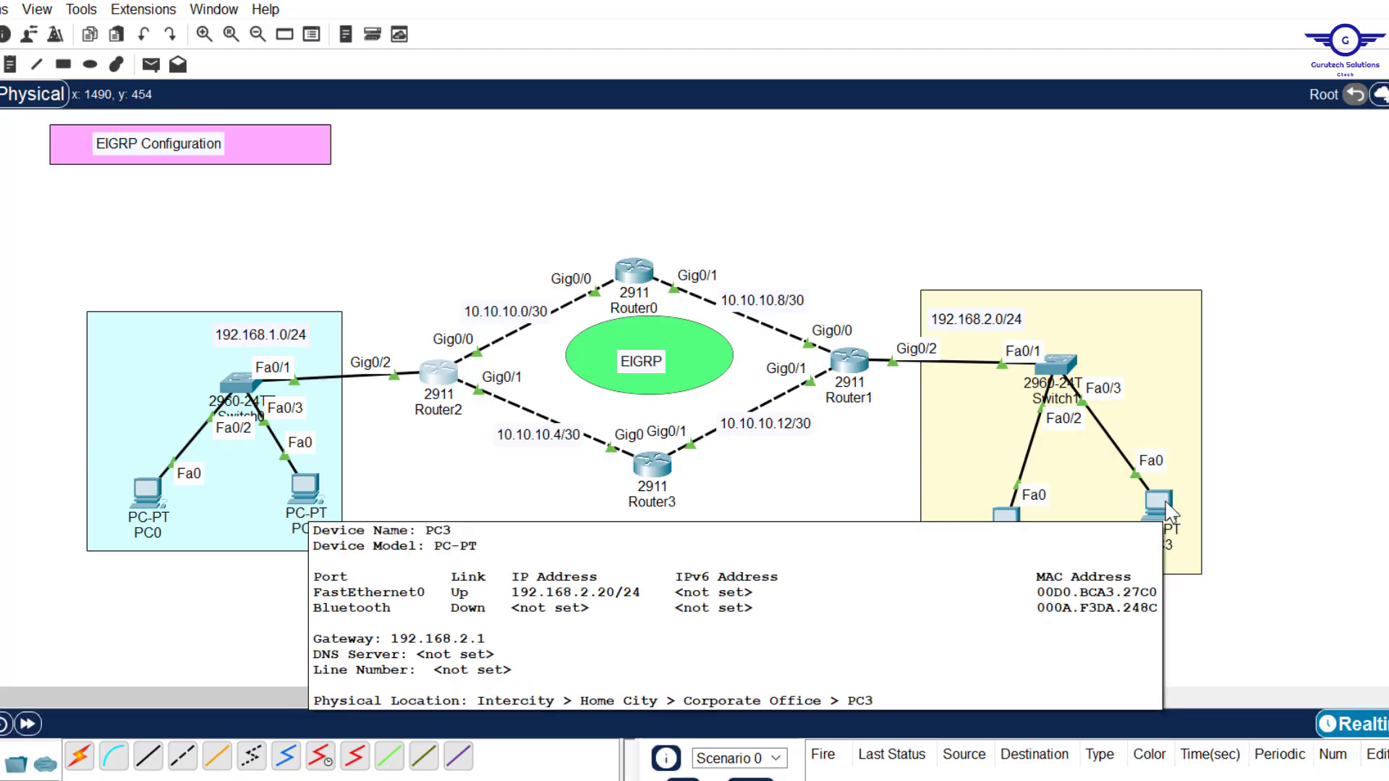
double_click(316, 510)
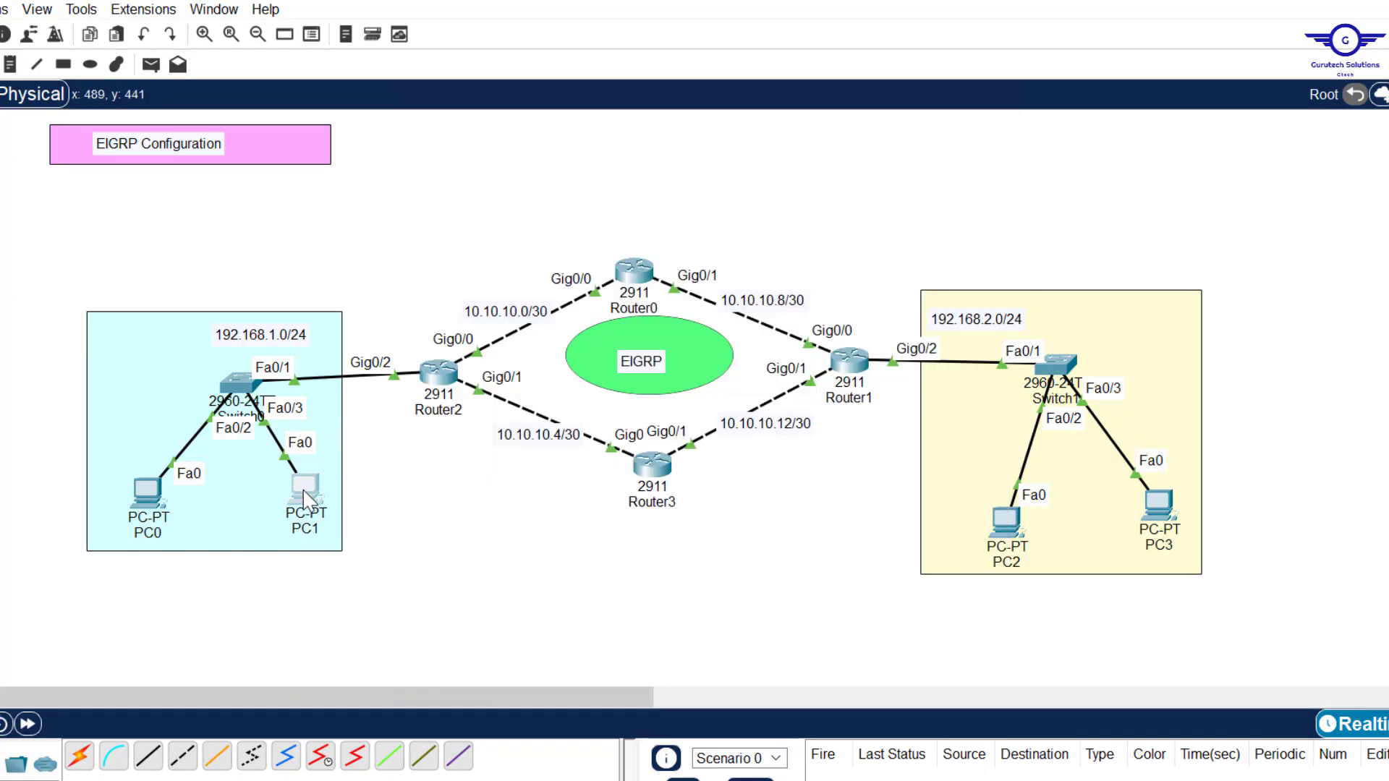
double_click(307, 499)
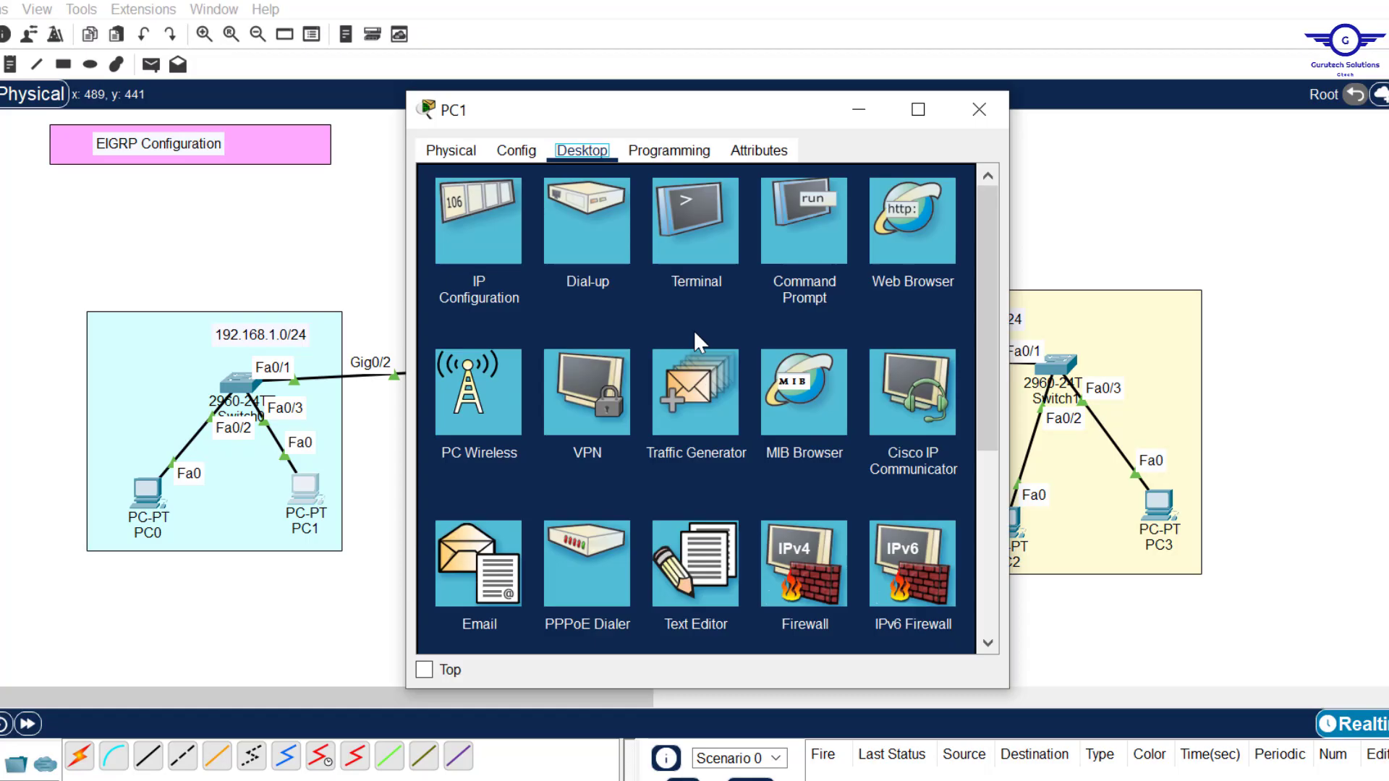
click(802, 221)
Ping 192.168.2.20 (3 of 4 replies), then run tracert 192.168.20.20
text(pin)
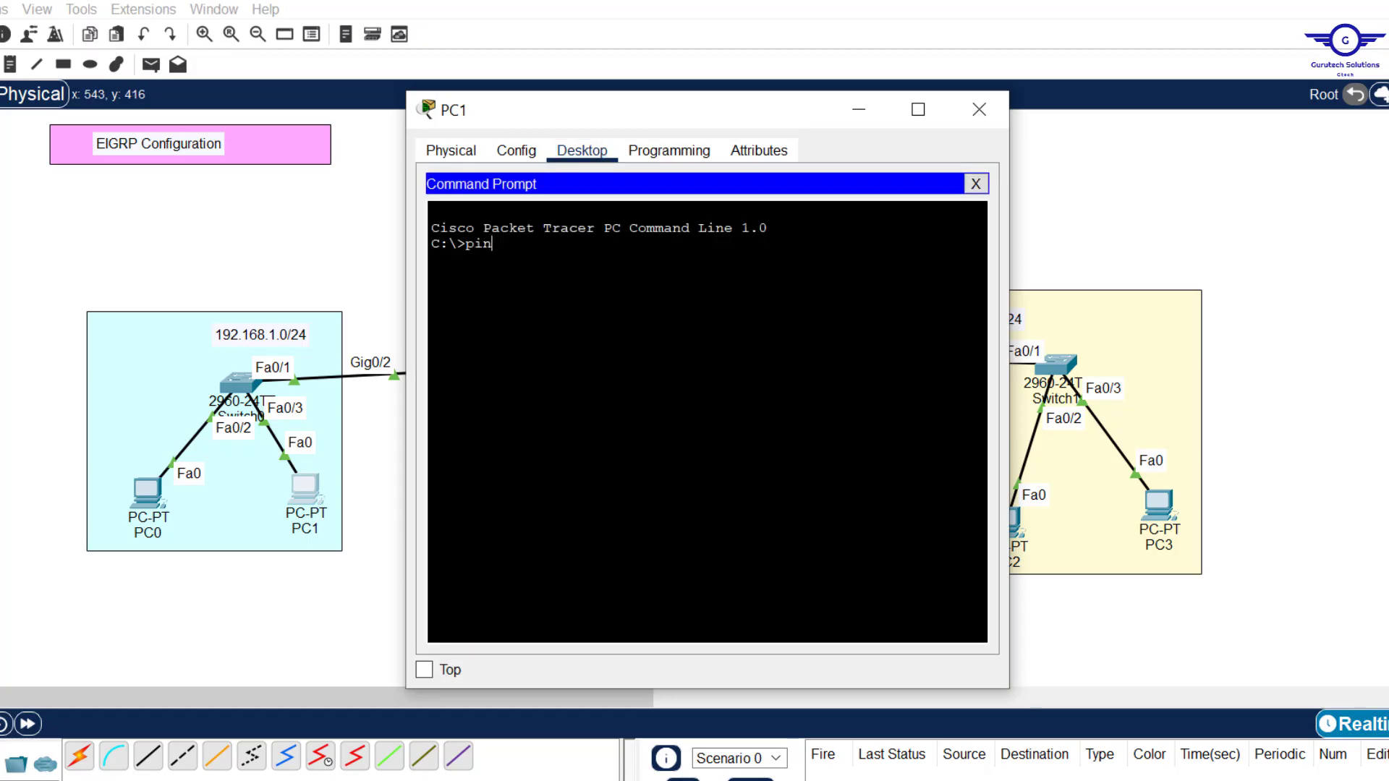
text(g 192.168.2.20)
key(Return)
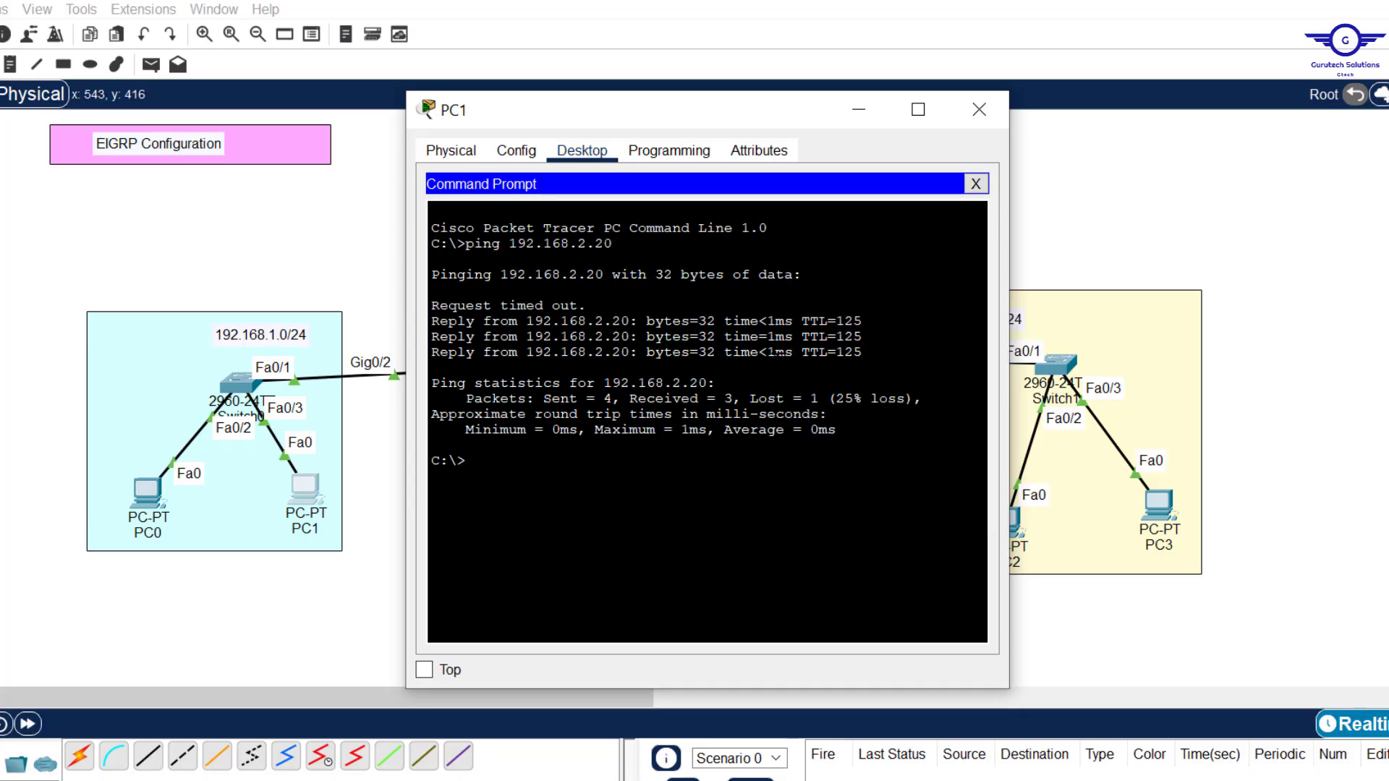
text(tracert 192.168.20.20)
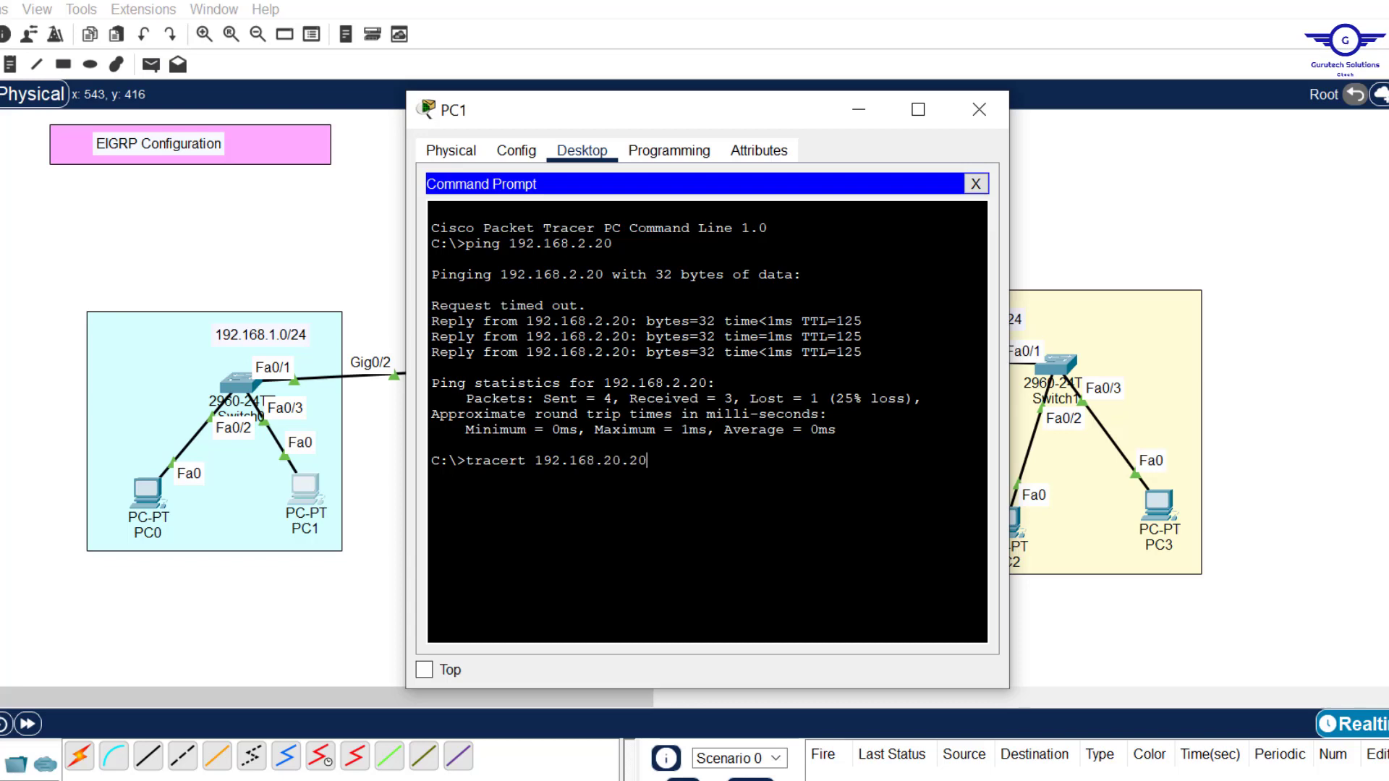
key(Return)
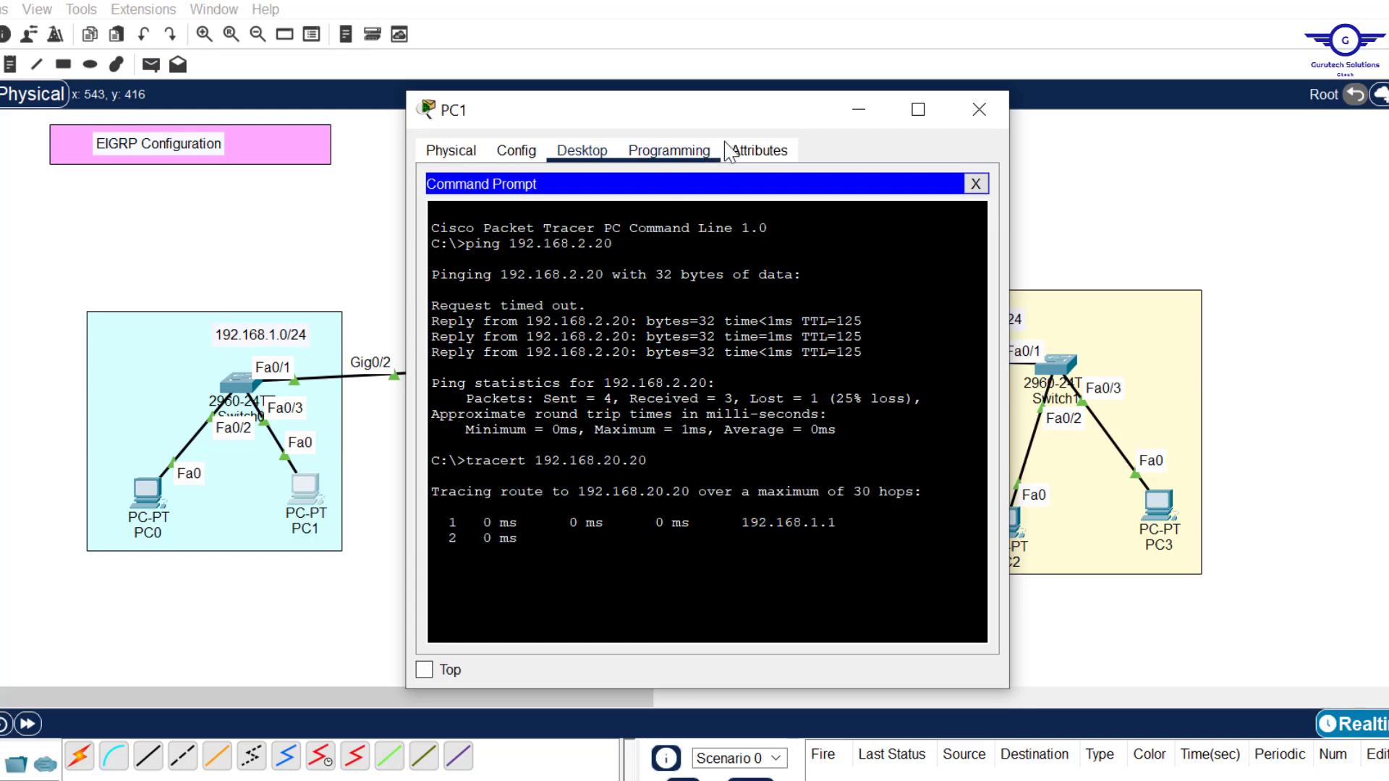
Abort the traceroute to the mistyped address and rerun it as tracert 192.168.2.20
drag(724, 113, 1107, 98)
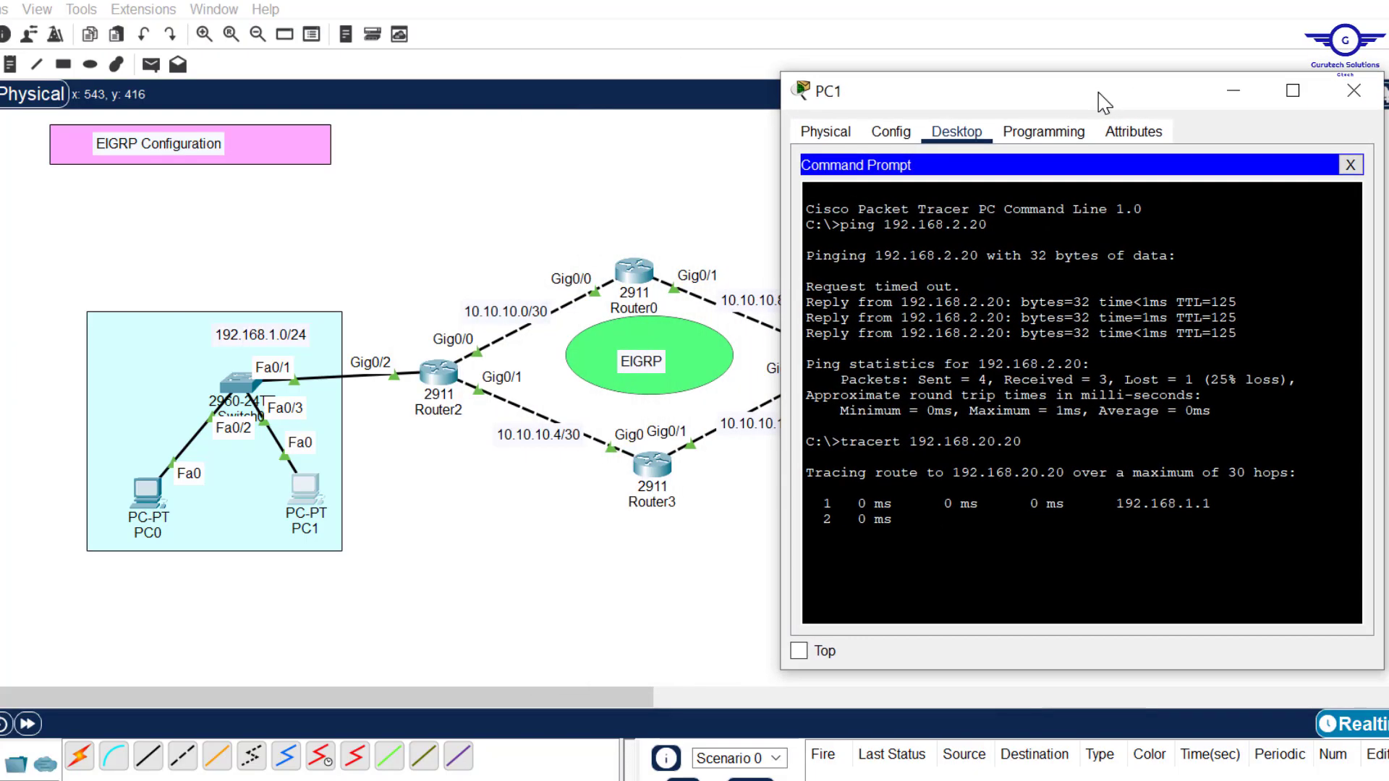
drag(1210, 502, 1115, 503)
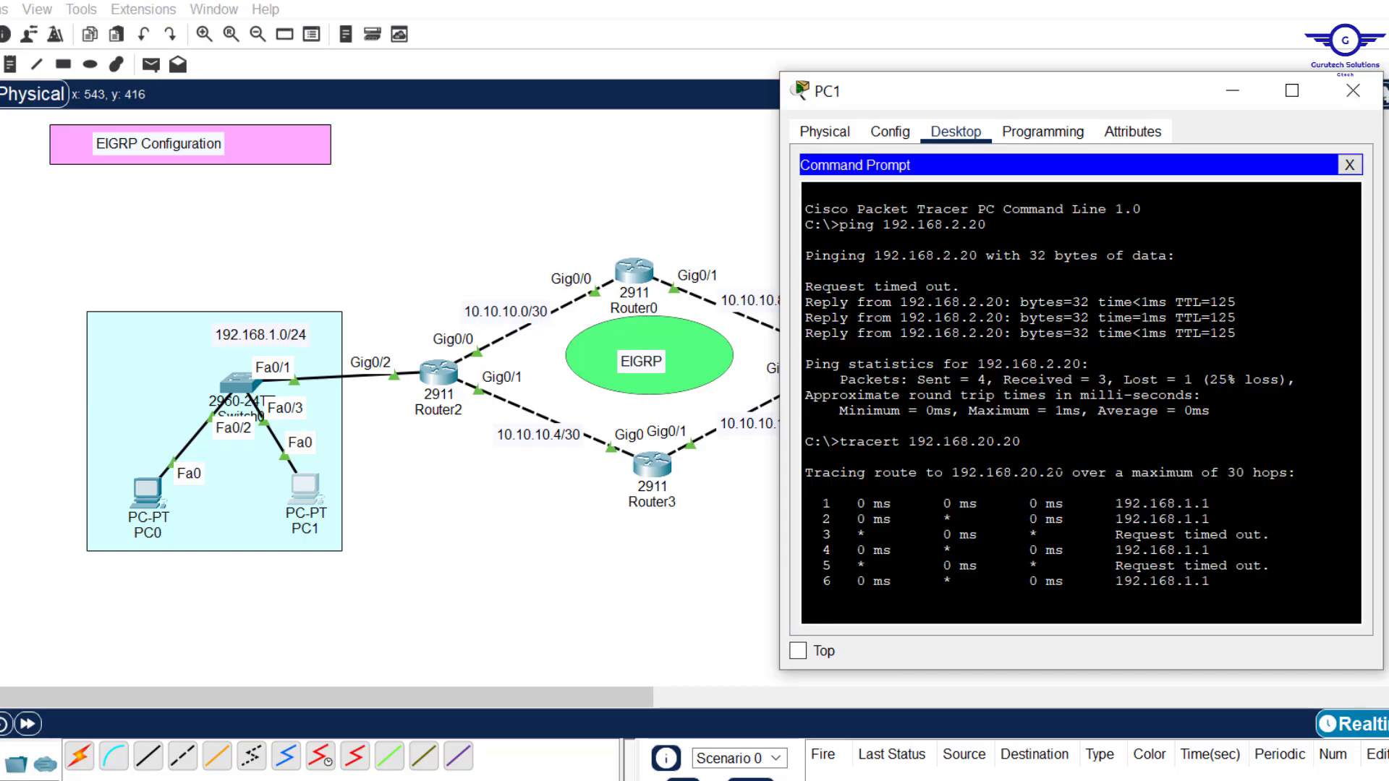
key(ctrl+c)
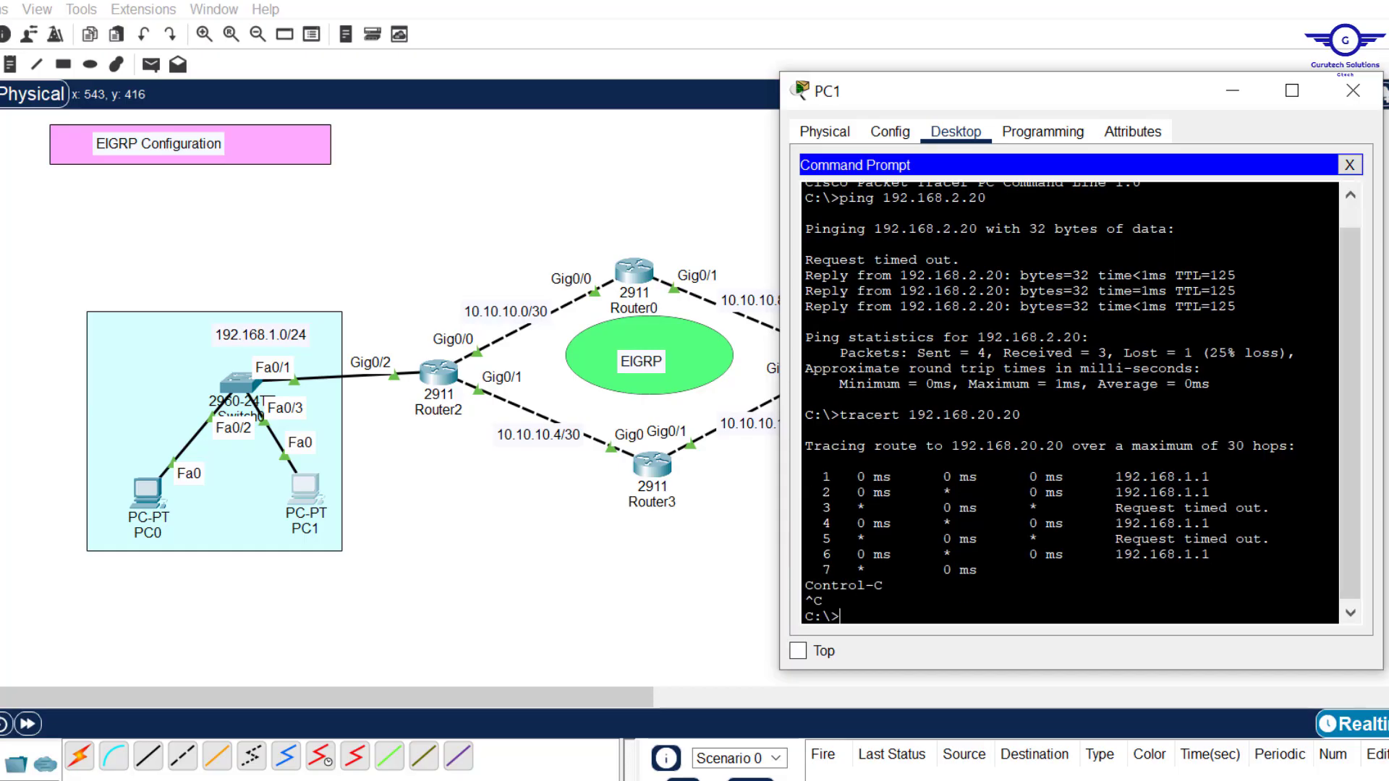
key(Up)
key(BackSpace)
drag(1022, 414, 978, 415)
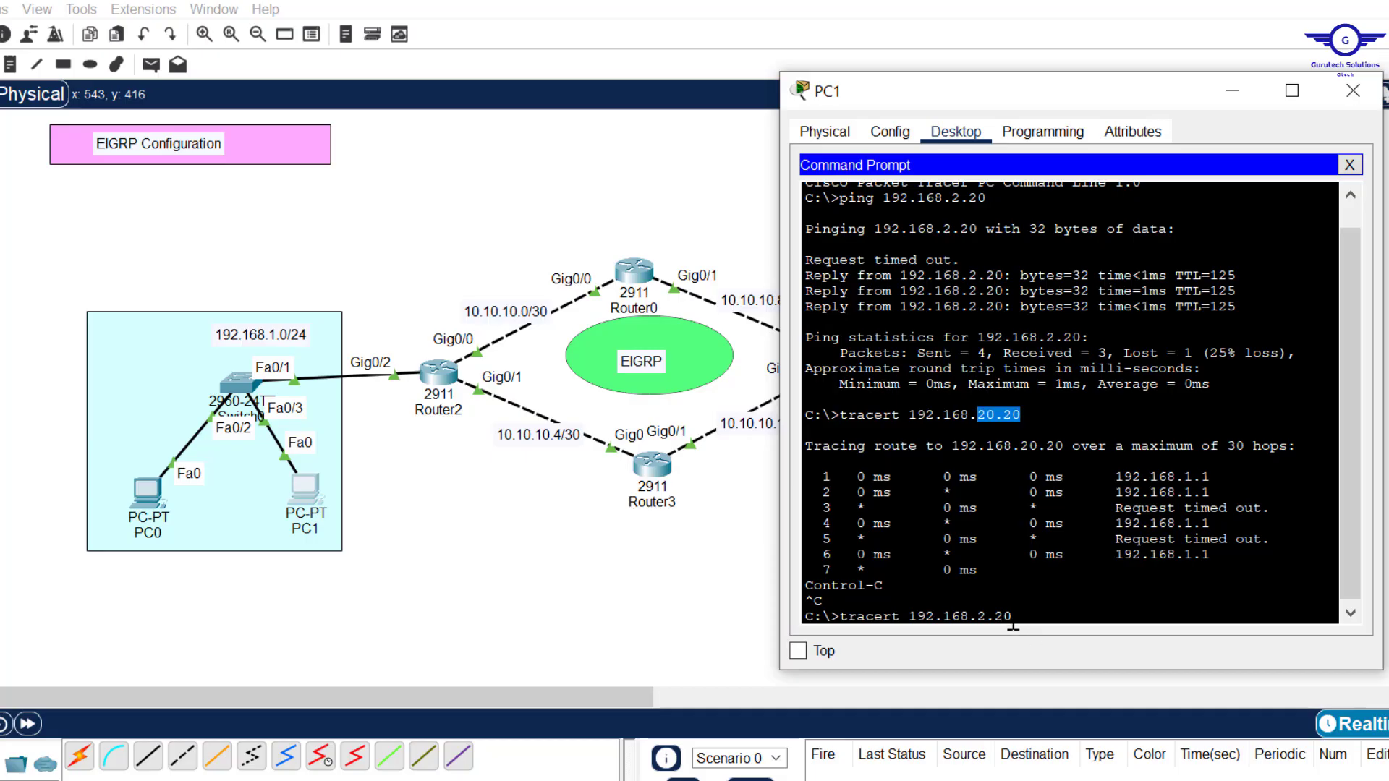
drag(1011, 616, 981, 617)
key(Return)
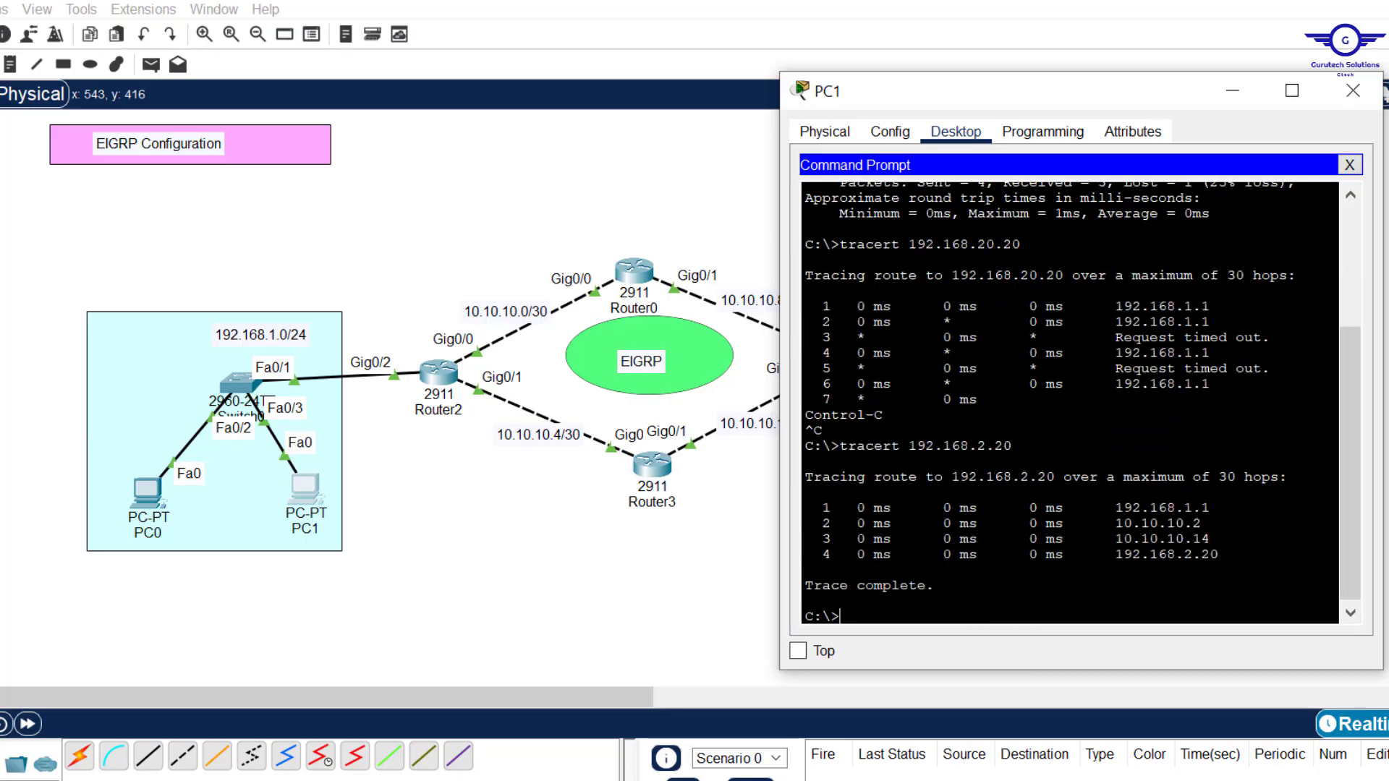
Review the hops via 192.168.1.1 and 10.10.10.14, then bring the config-guide.txt notes forward
mouse_move(1209, 508)
mouse_down()
mouse_move(1158, 508)
mouse_move(1192, 523)
mouse_move(1149, 523)
mouse_up()
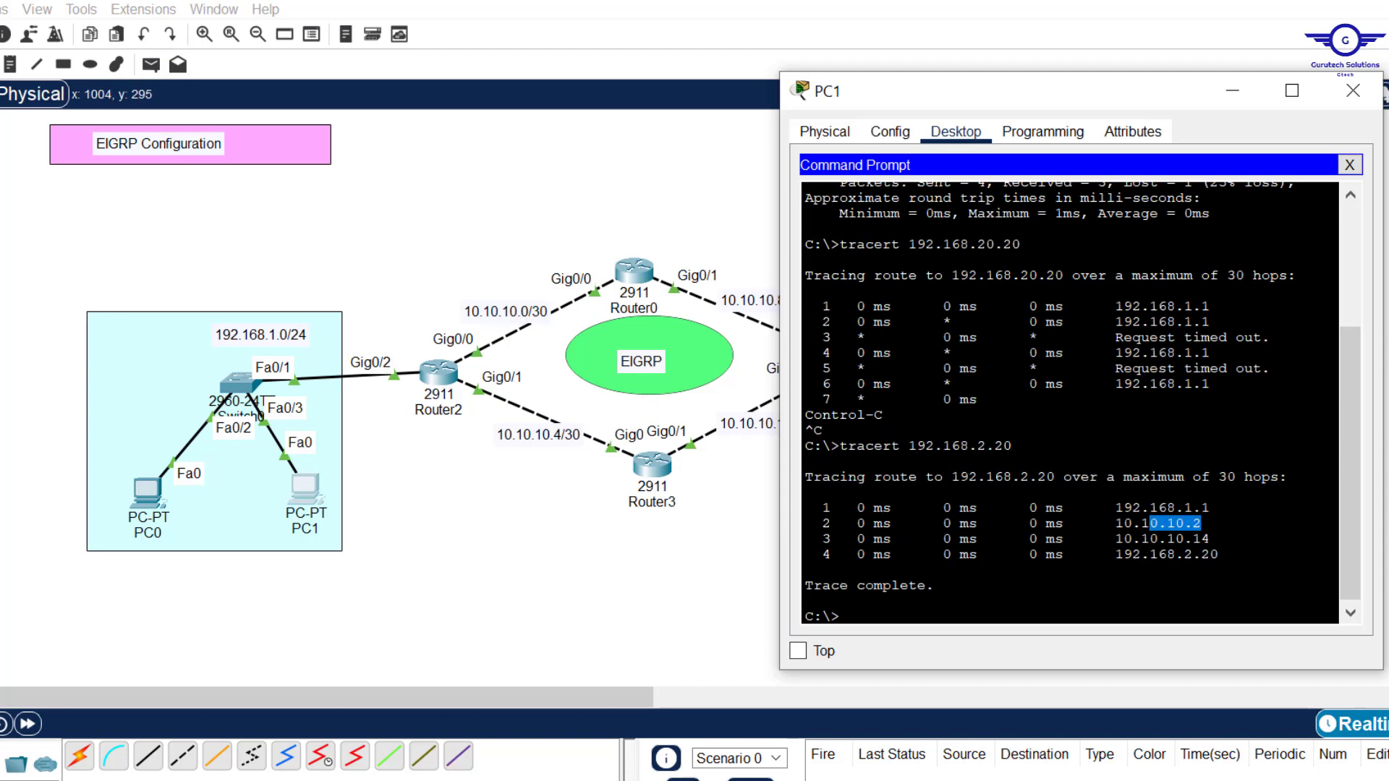
drag(1211, 539, 1175, 539)
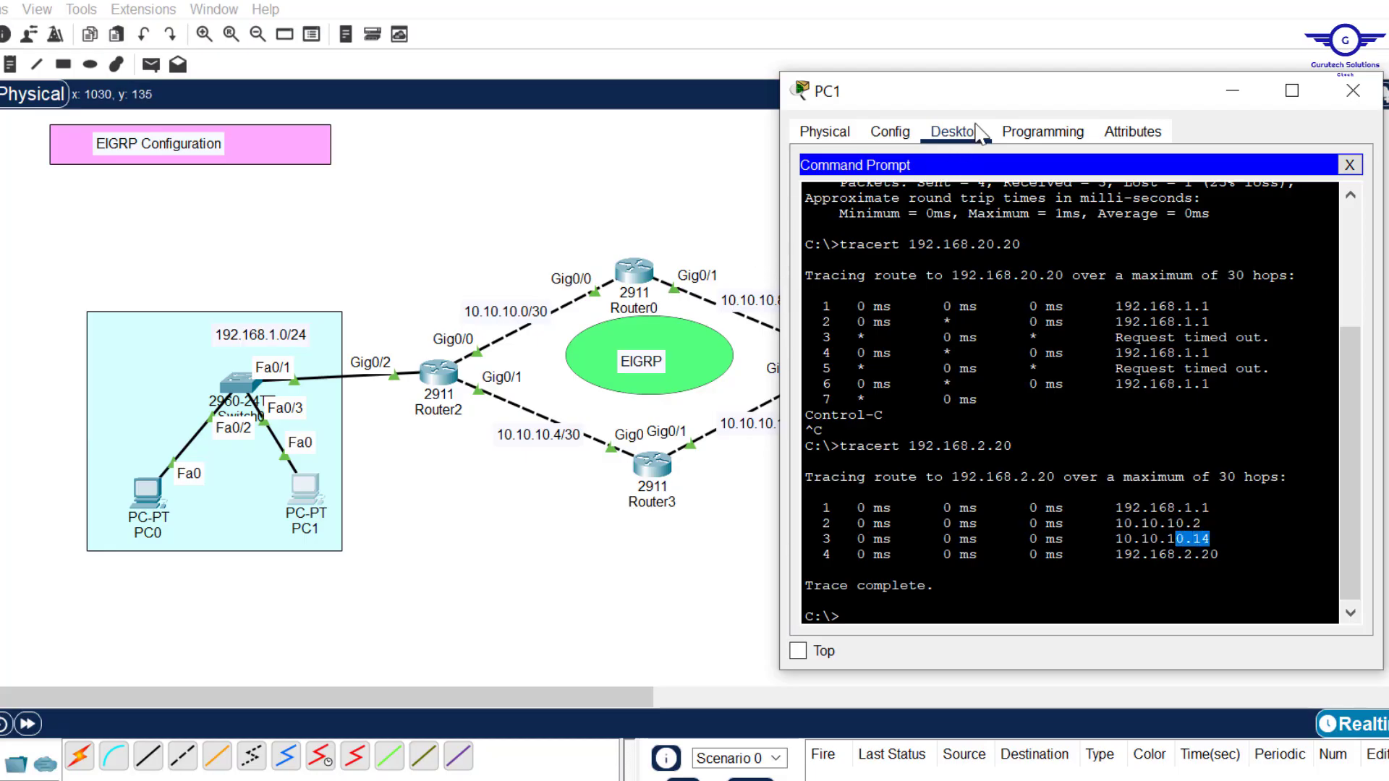
drag(1003, 92, 1202, 265)
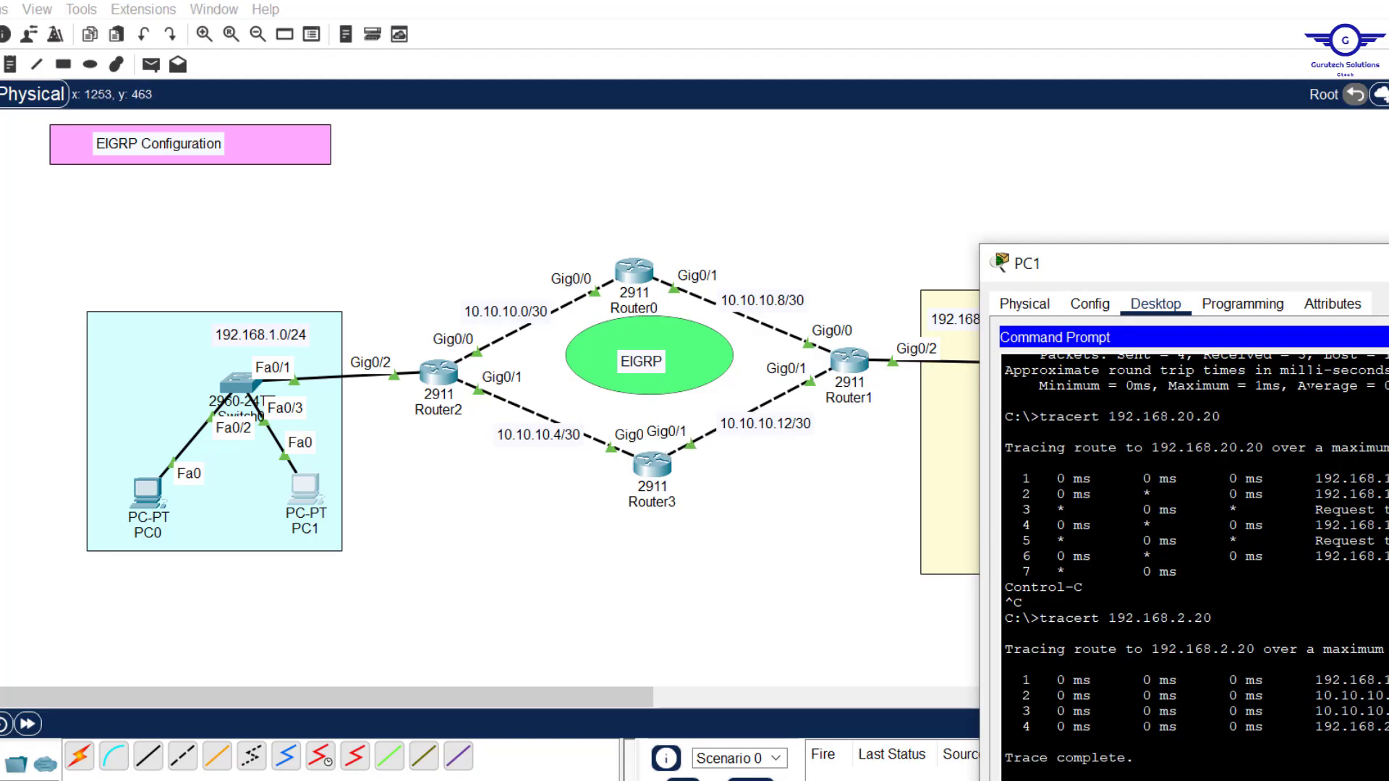
drag(1326, 270, 1123, 204)
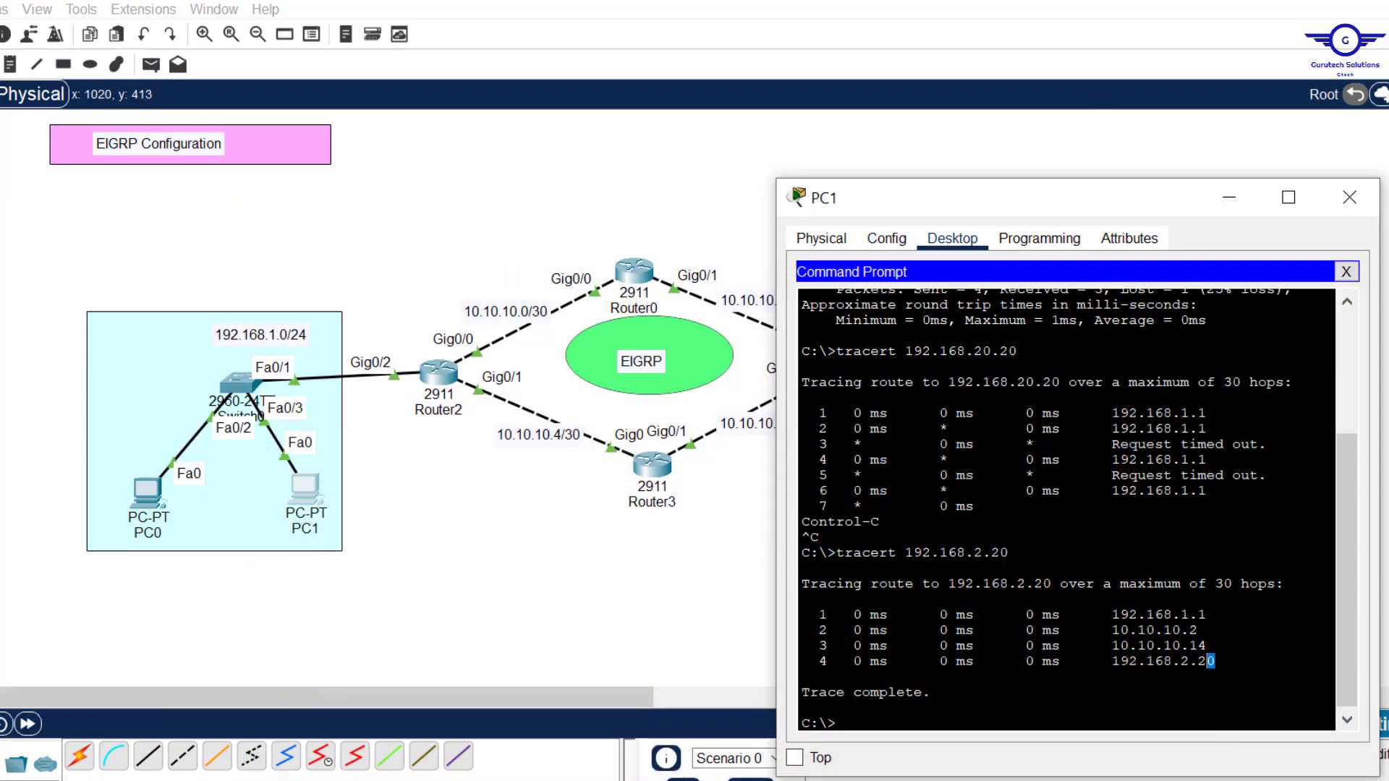
key(alt+Tab)
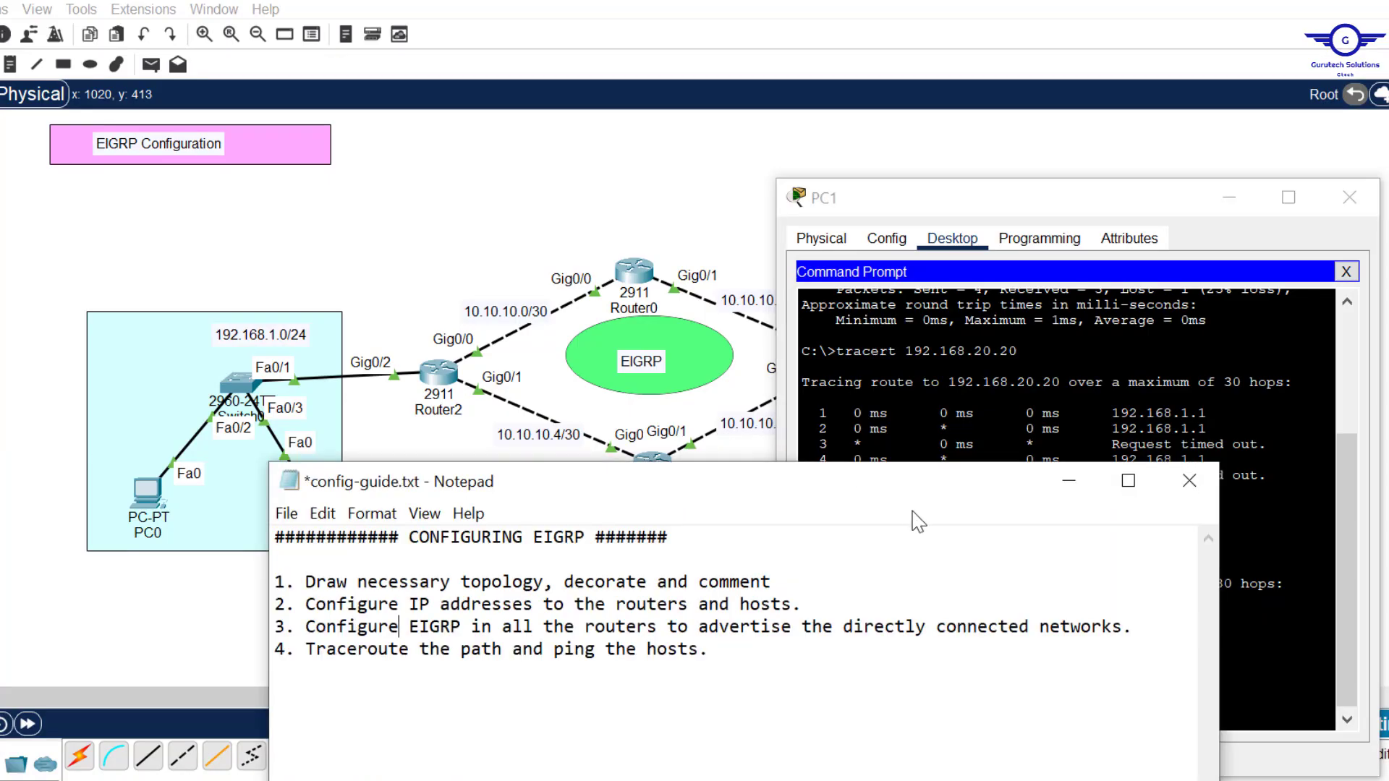